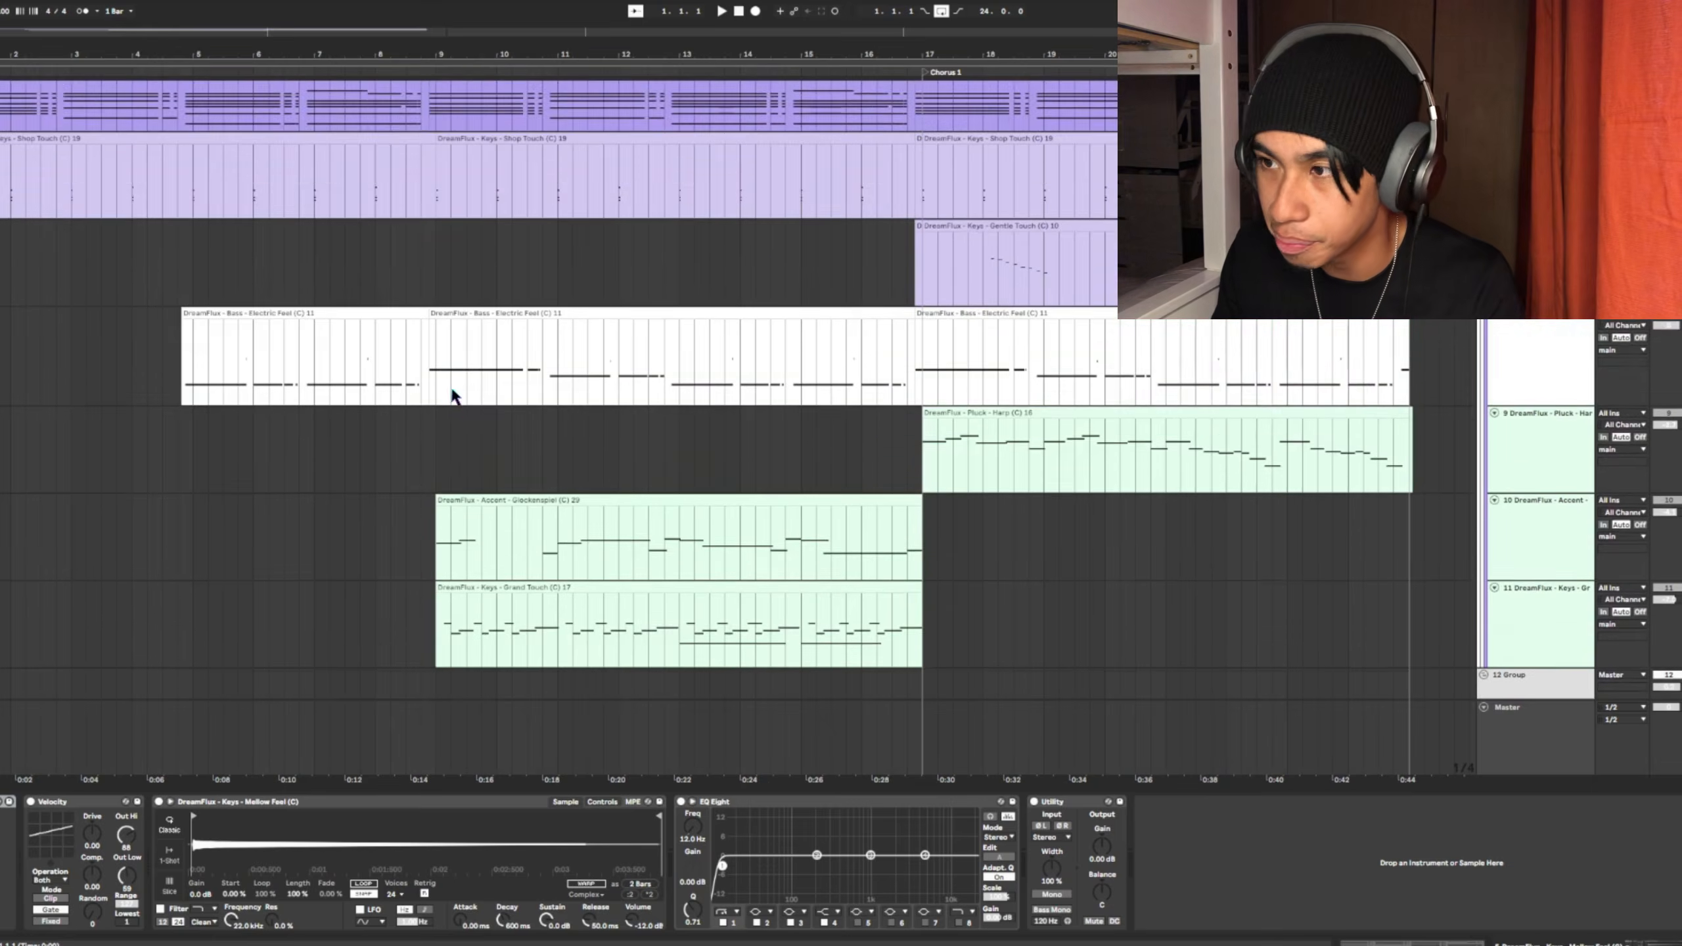
# Open the notes of the Mellow Feel keys clip at the start of the song and play the chords from bar 1
pyautogui.scroll(-3, 302, 389)
pyautogui.scroll(5, 302, 389)
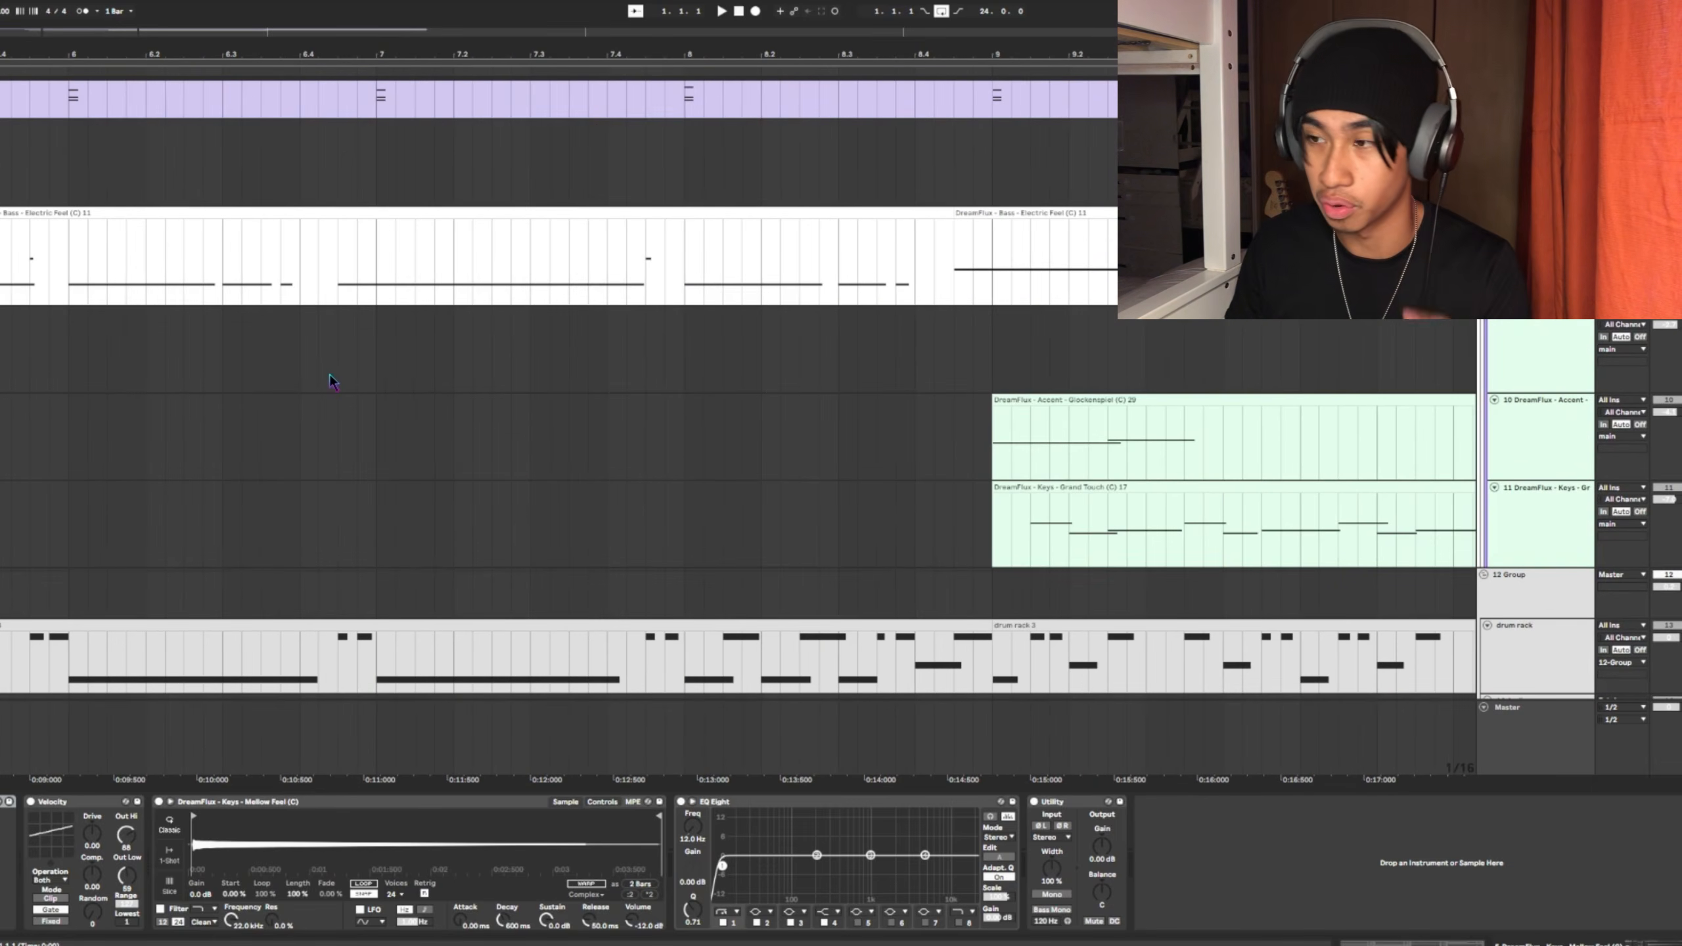
pyautogui.scroll(5, 331, 376)
pyautogui.hscroll(-5, 338, 345)
pyautogui.hscroll(-3, 433, 290)
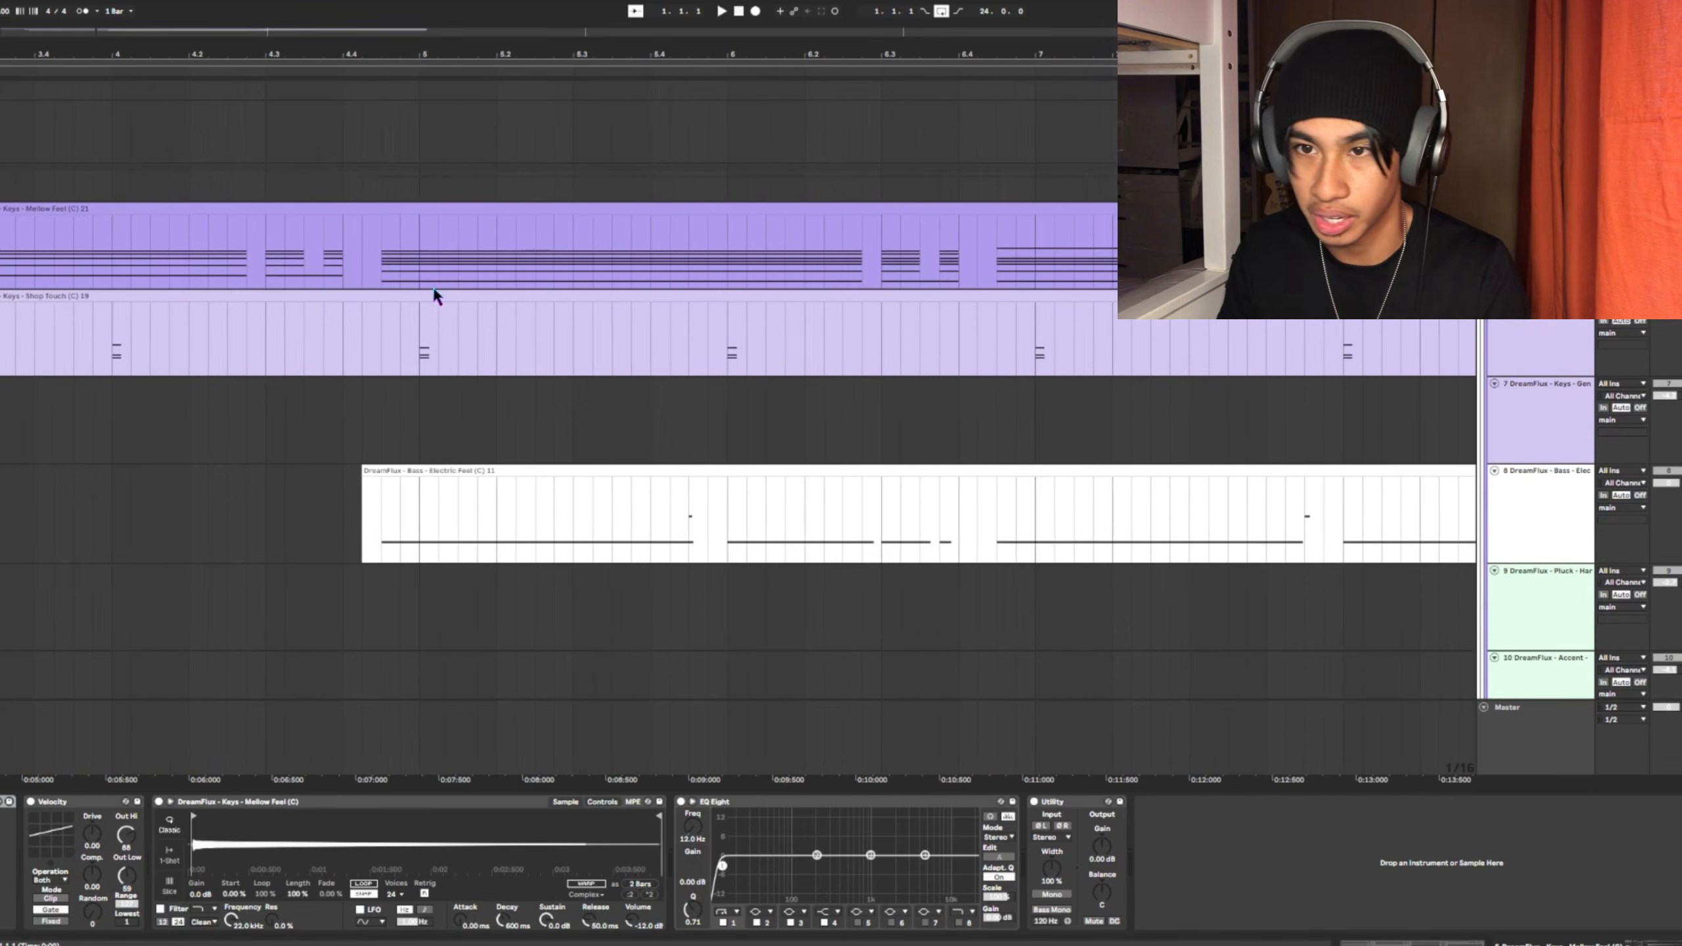
pyautogui.scroll(2, 420, 279)
pyautogui.hscroll(-4, 411, 301)
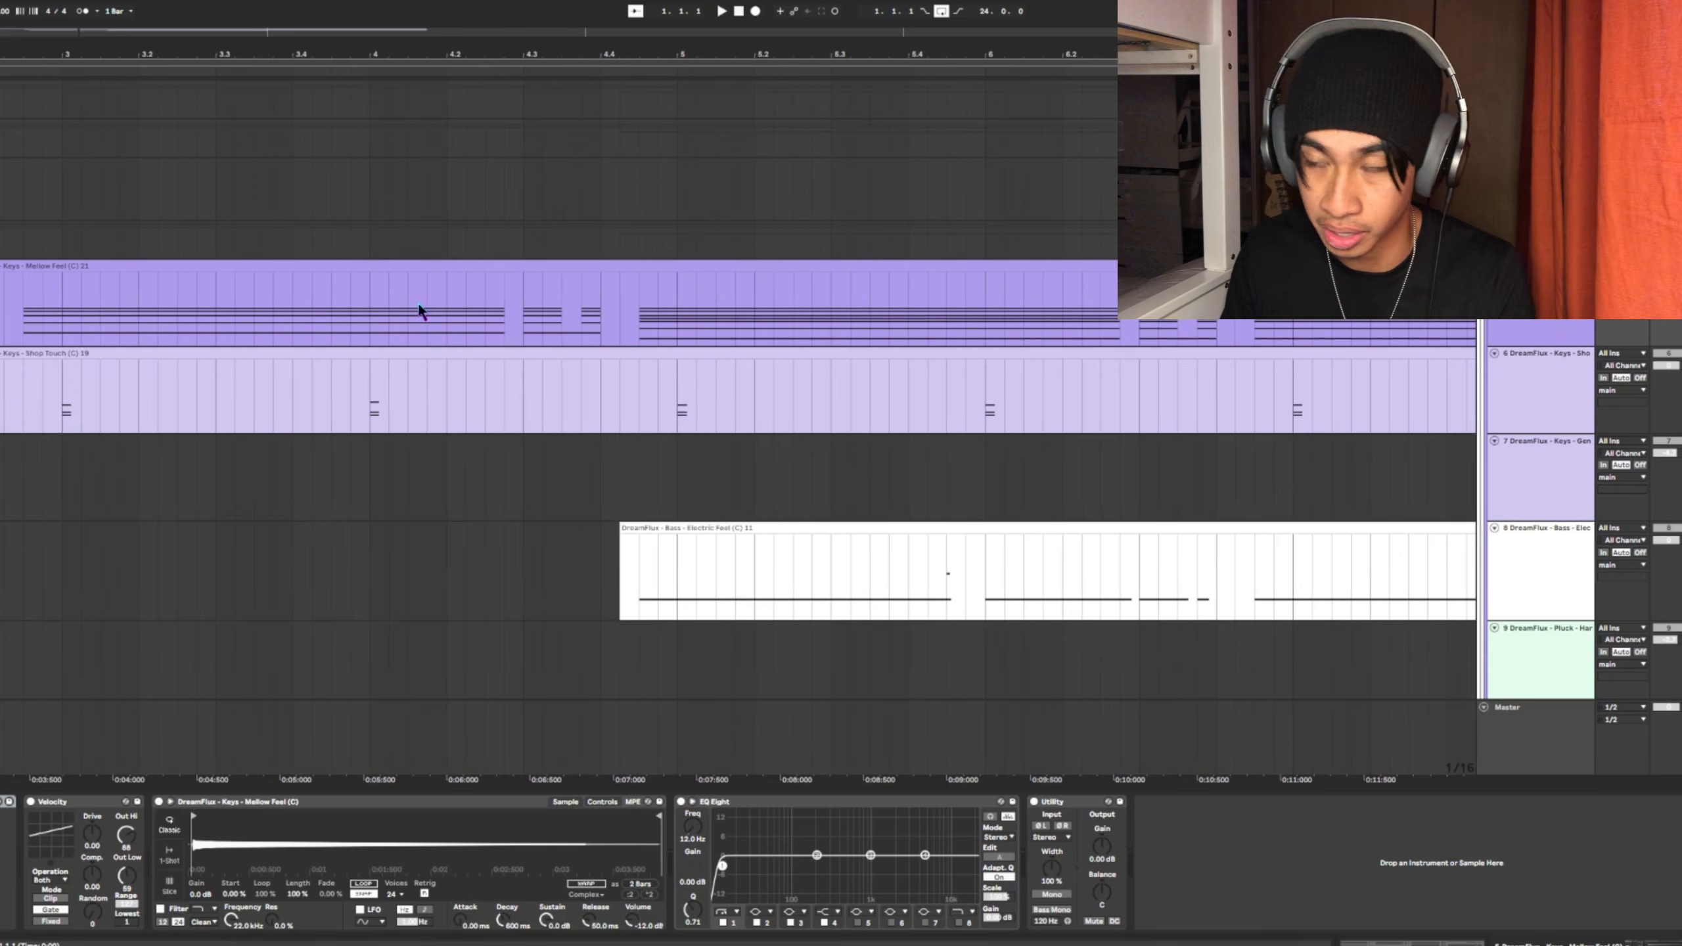
pyautogui.hscroll(-5, 402, 248)
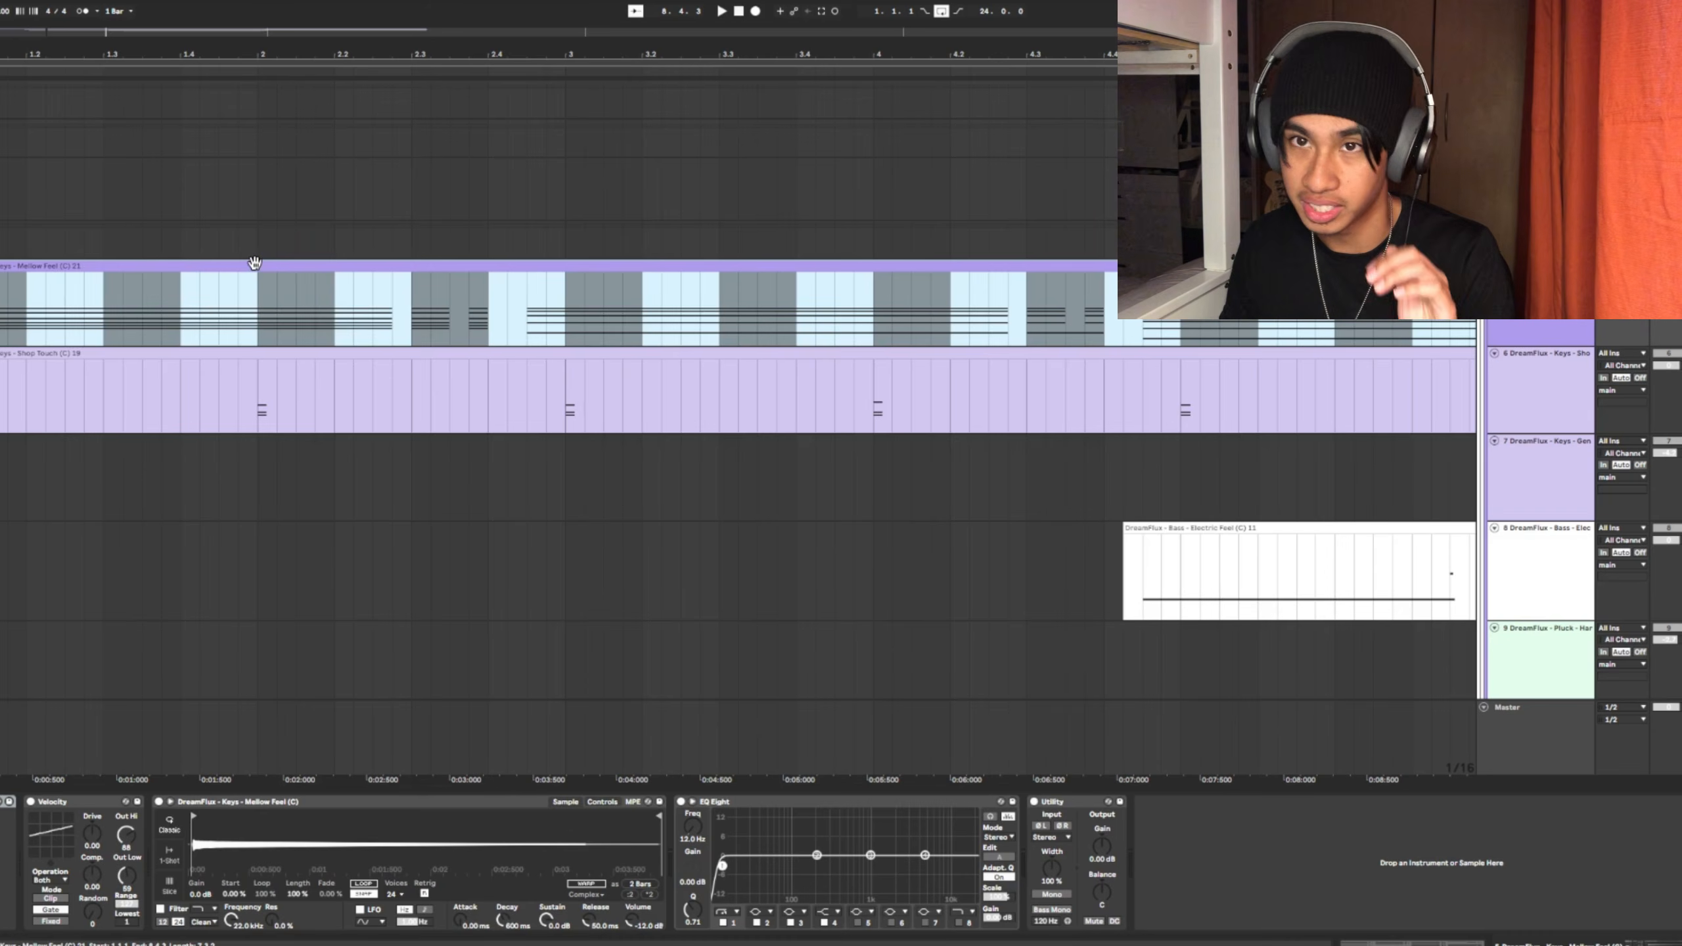
pyautogui.doubleClick(131, 271)
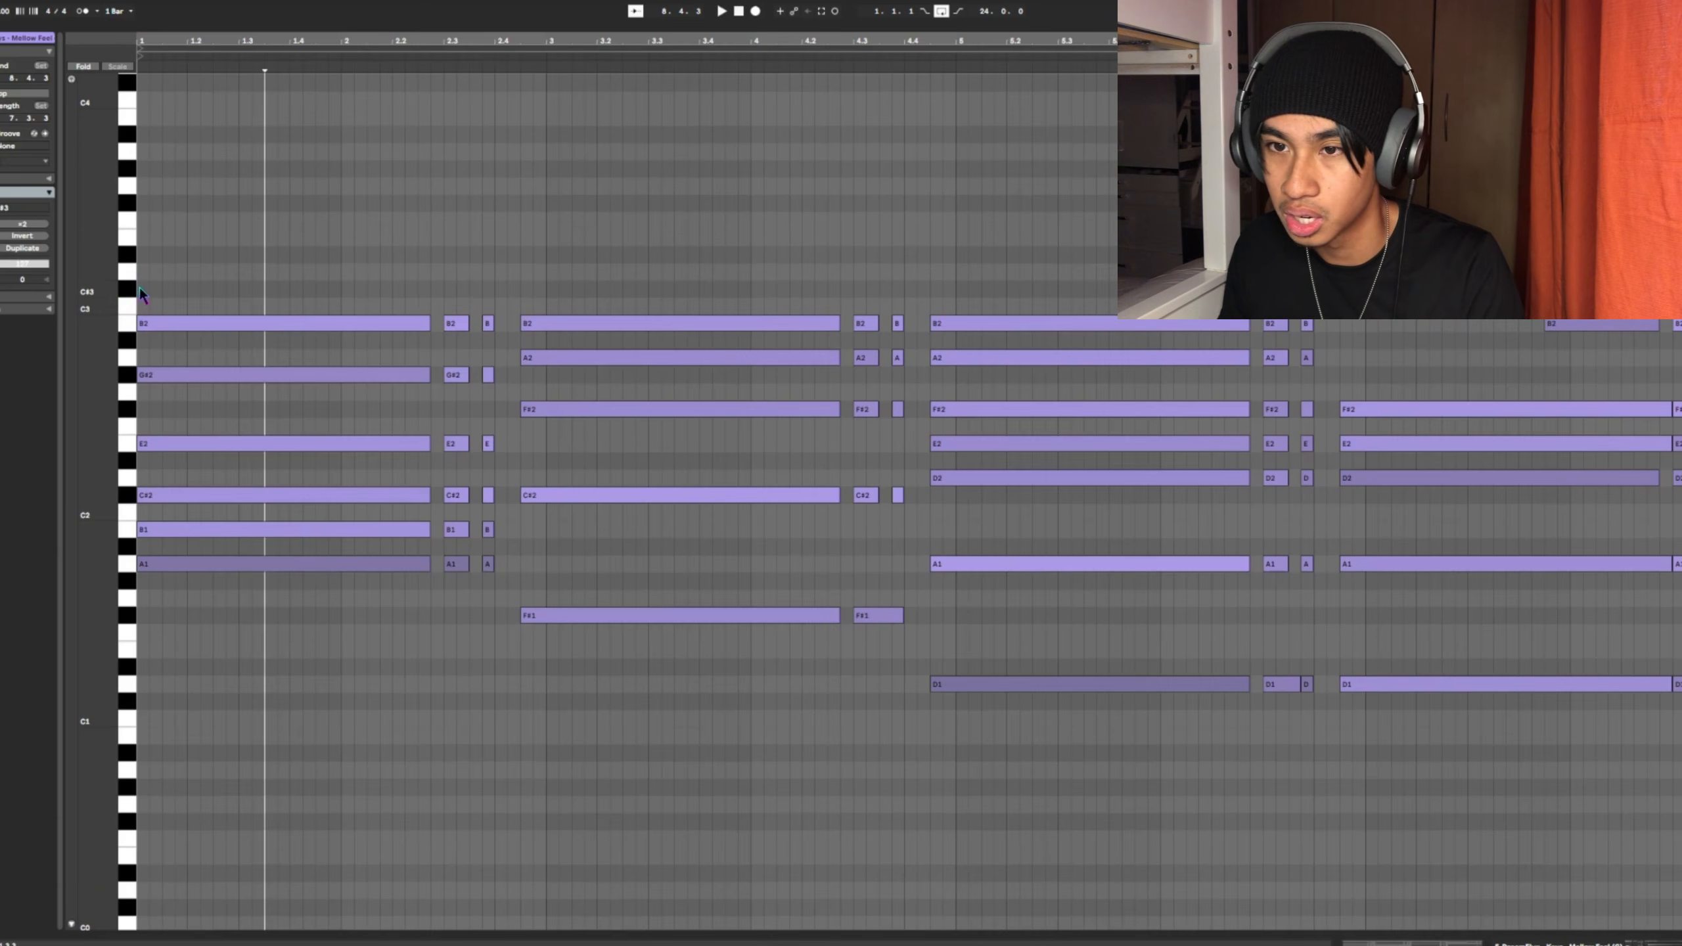
pyautogui.press('space')
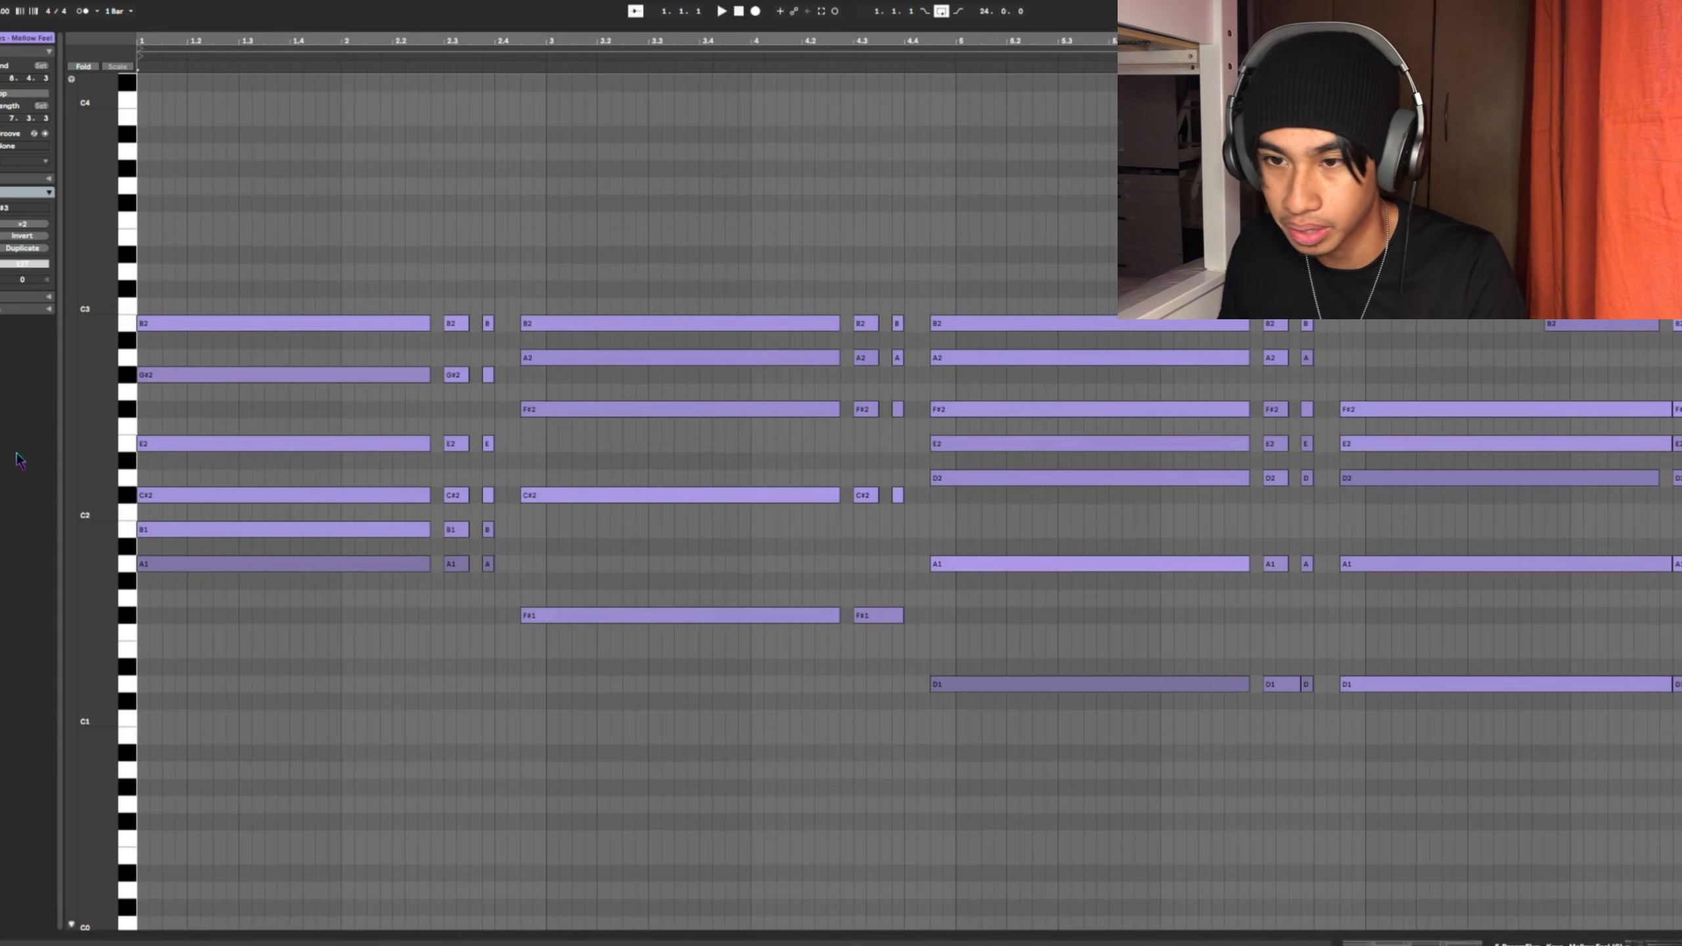
# Examine the chord voicings in the Mellow Feel keys clip from the bass notes to the top notes, and play them
pyautogui.scroll(5, 138, 457)
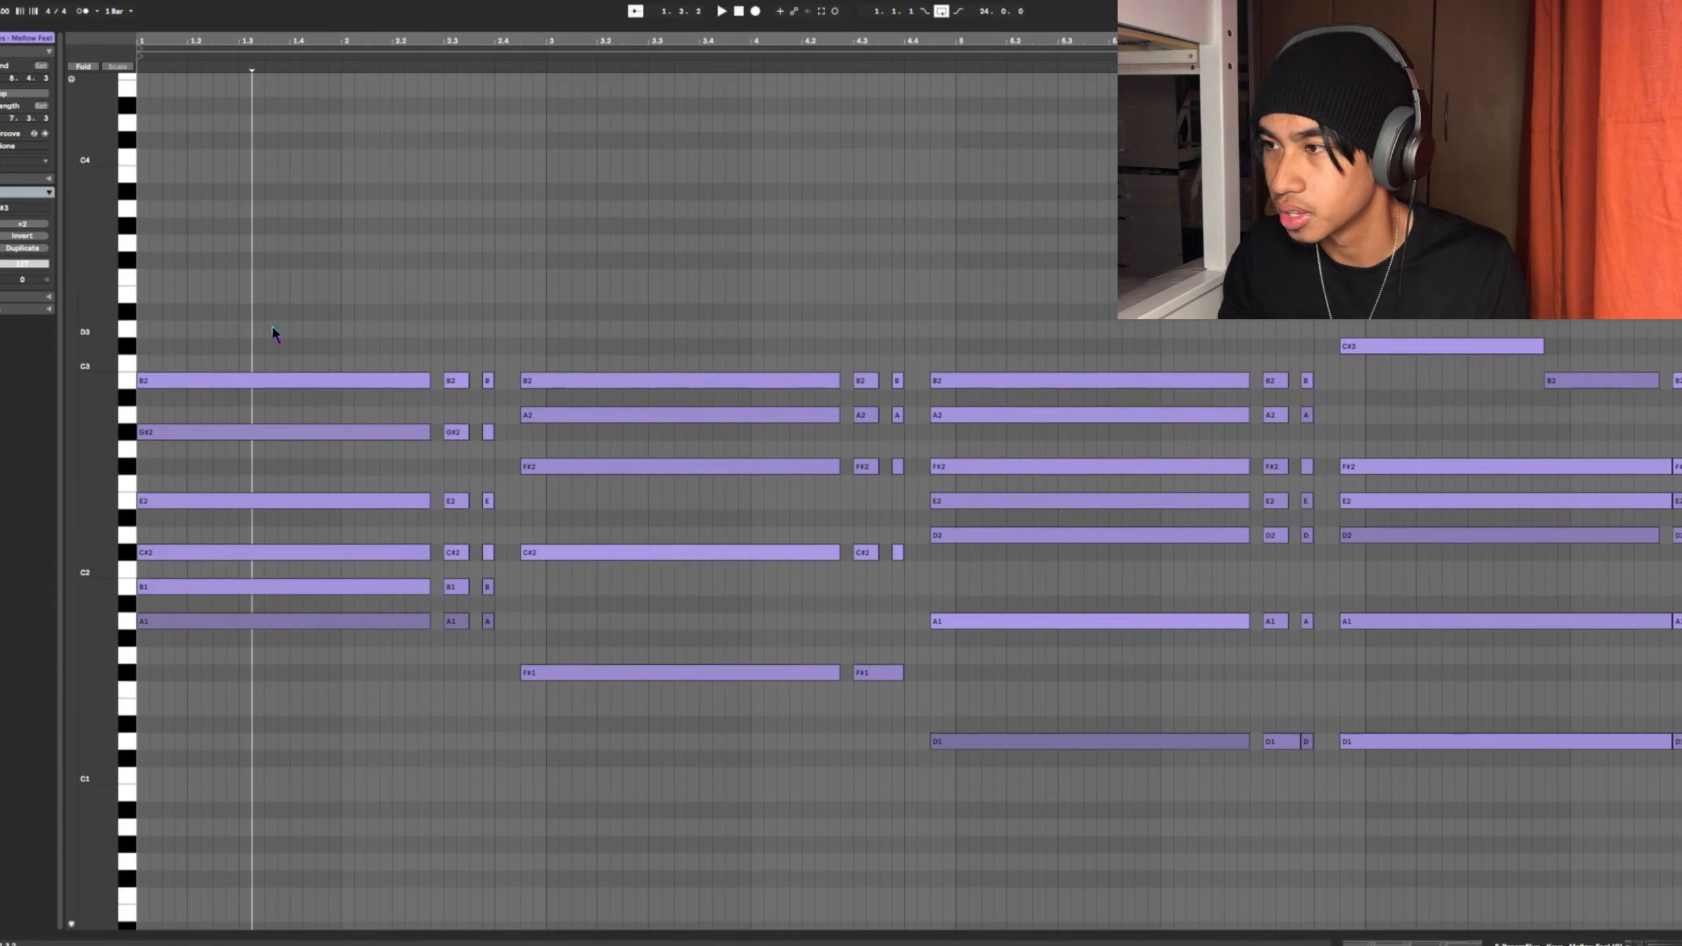
pyautogui.scroll(-4, 271, 324)
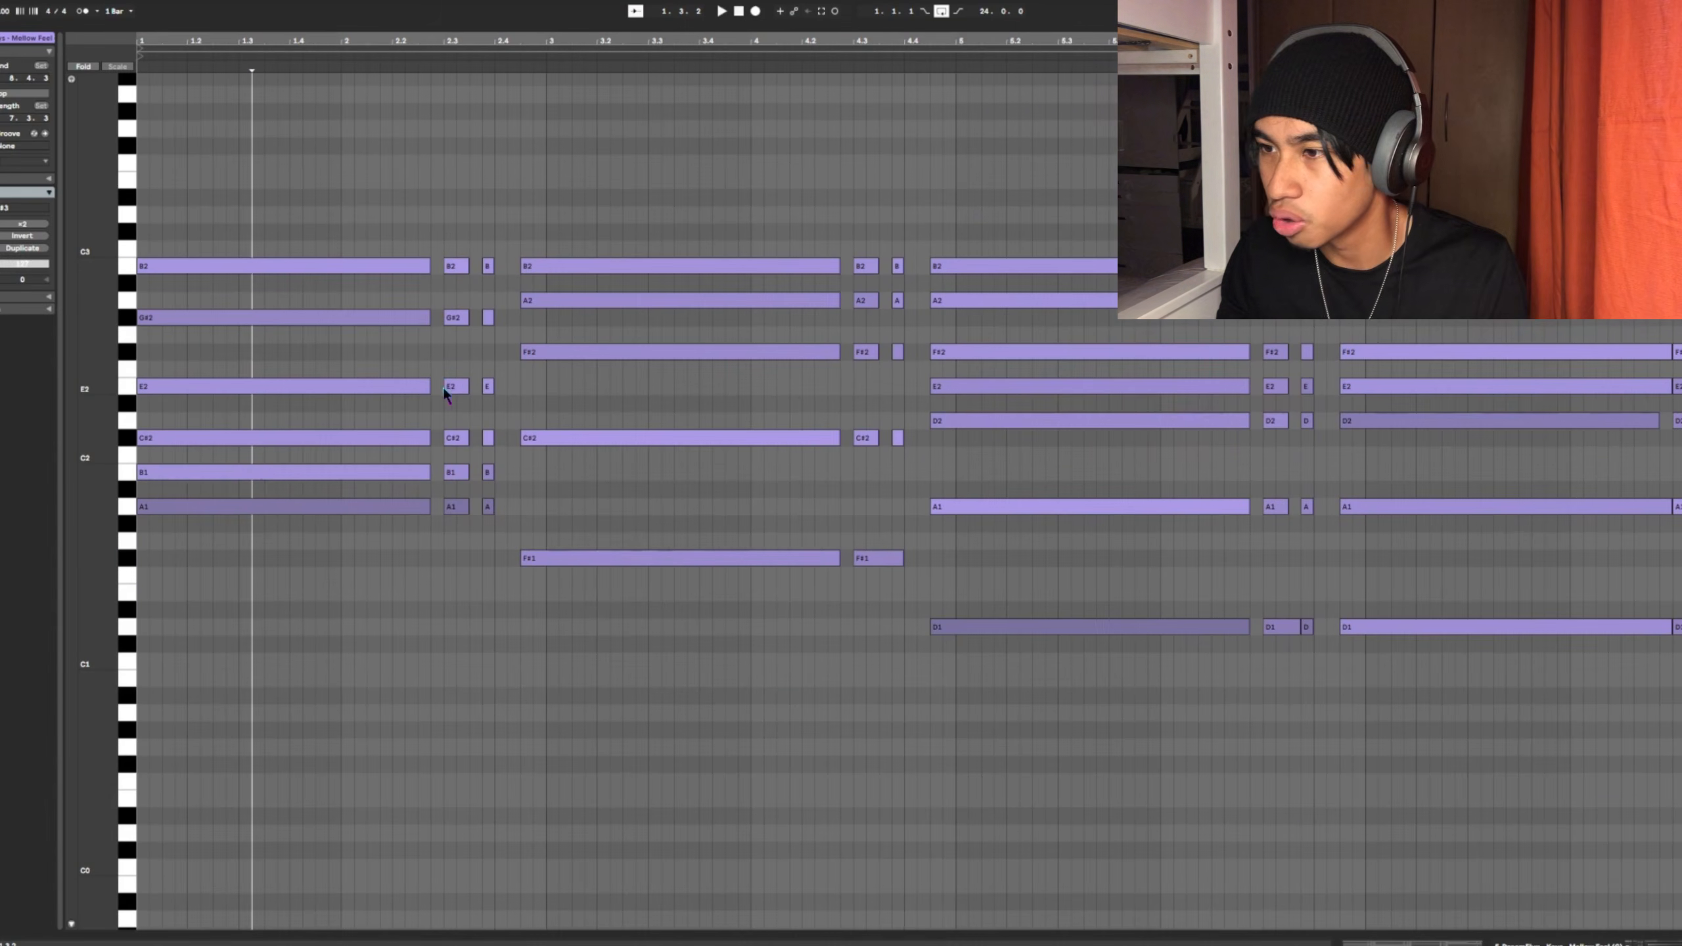
pyautogui.scroll(3, 313, 302)
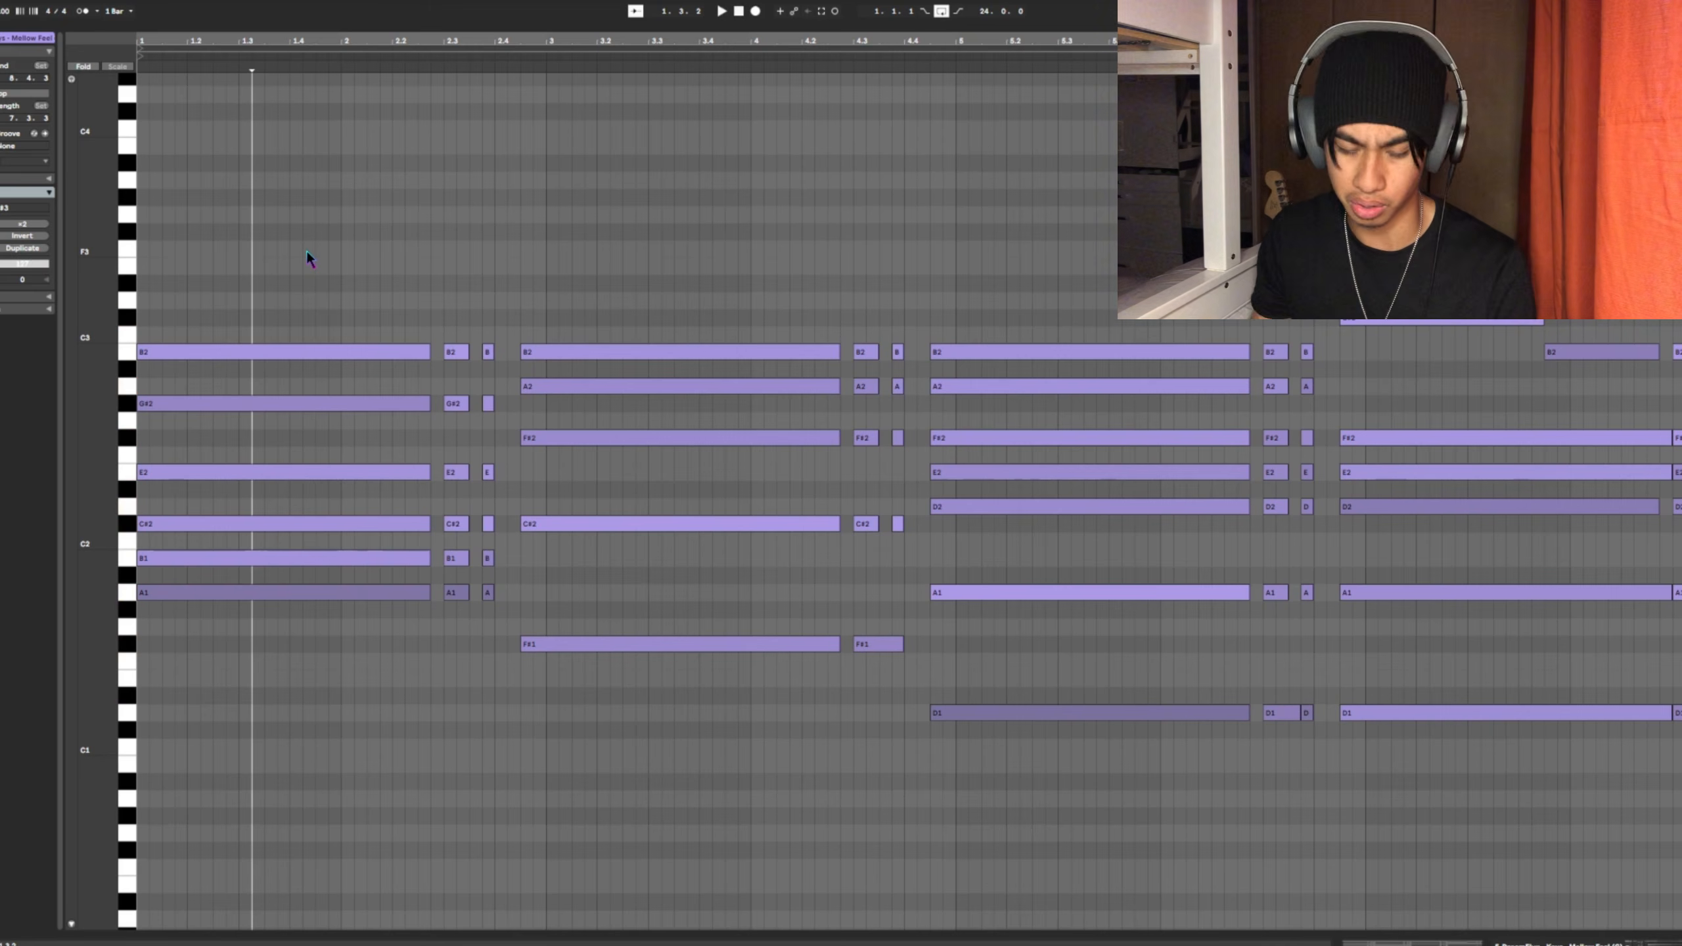
pyautogui.scroll(-3, 448, 444)
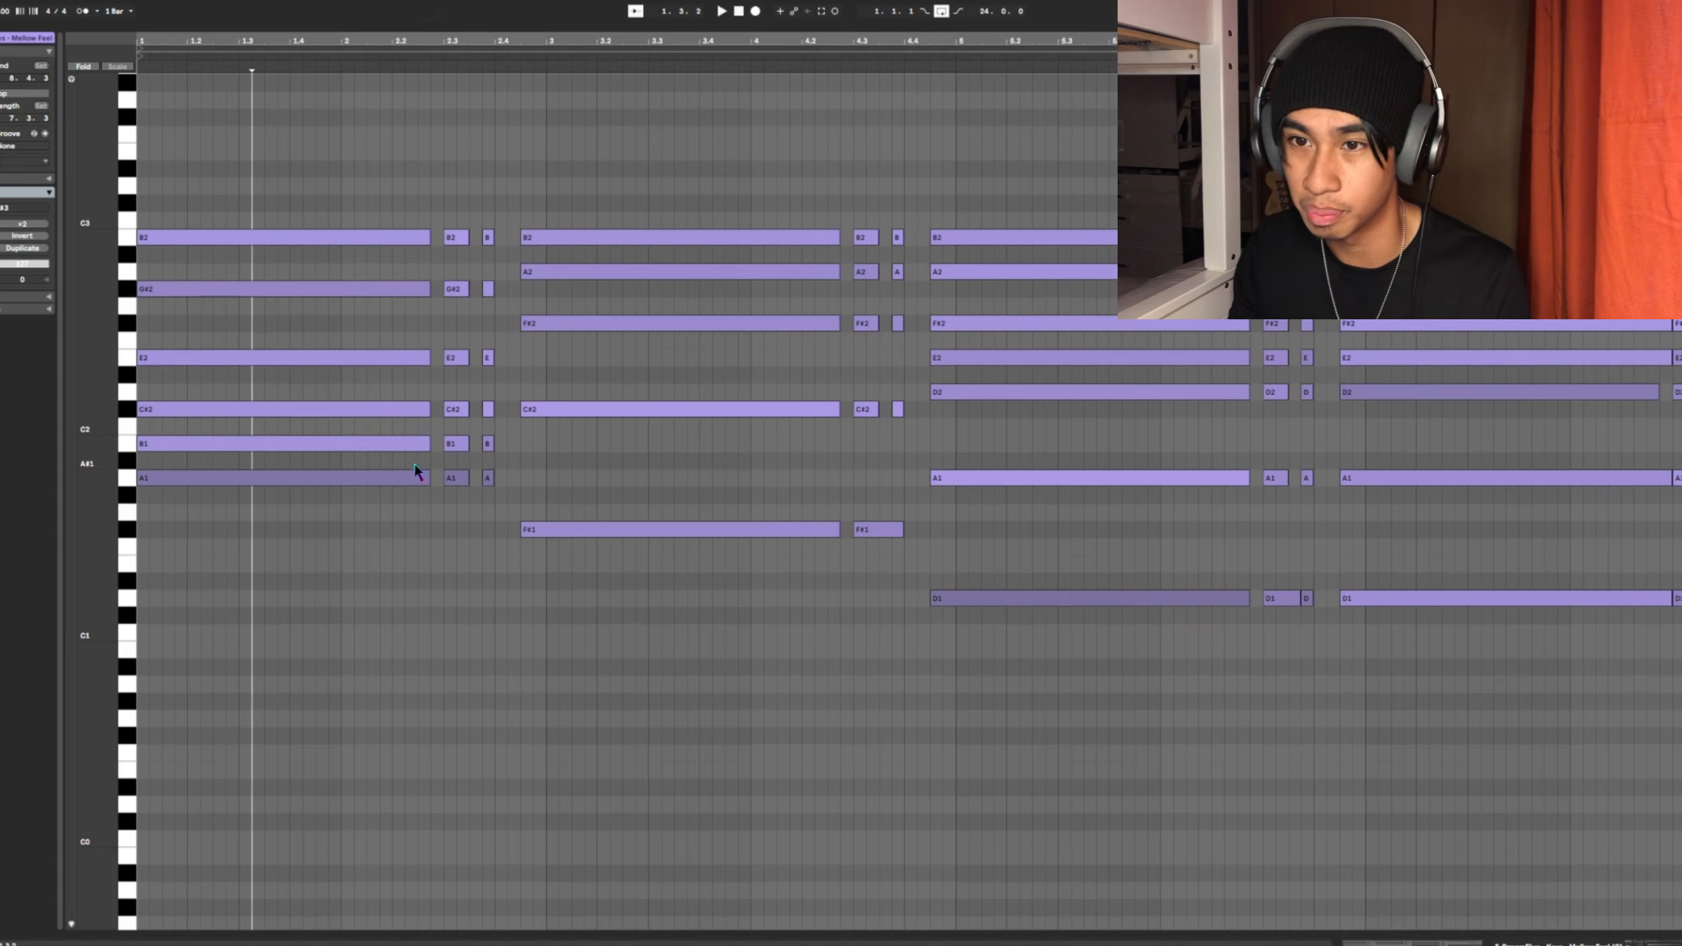
pyautogui.scroll(1, 676, 287)
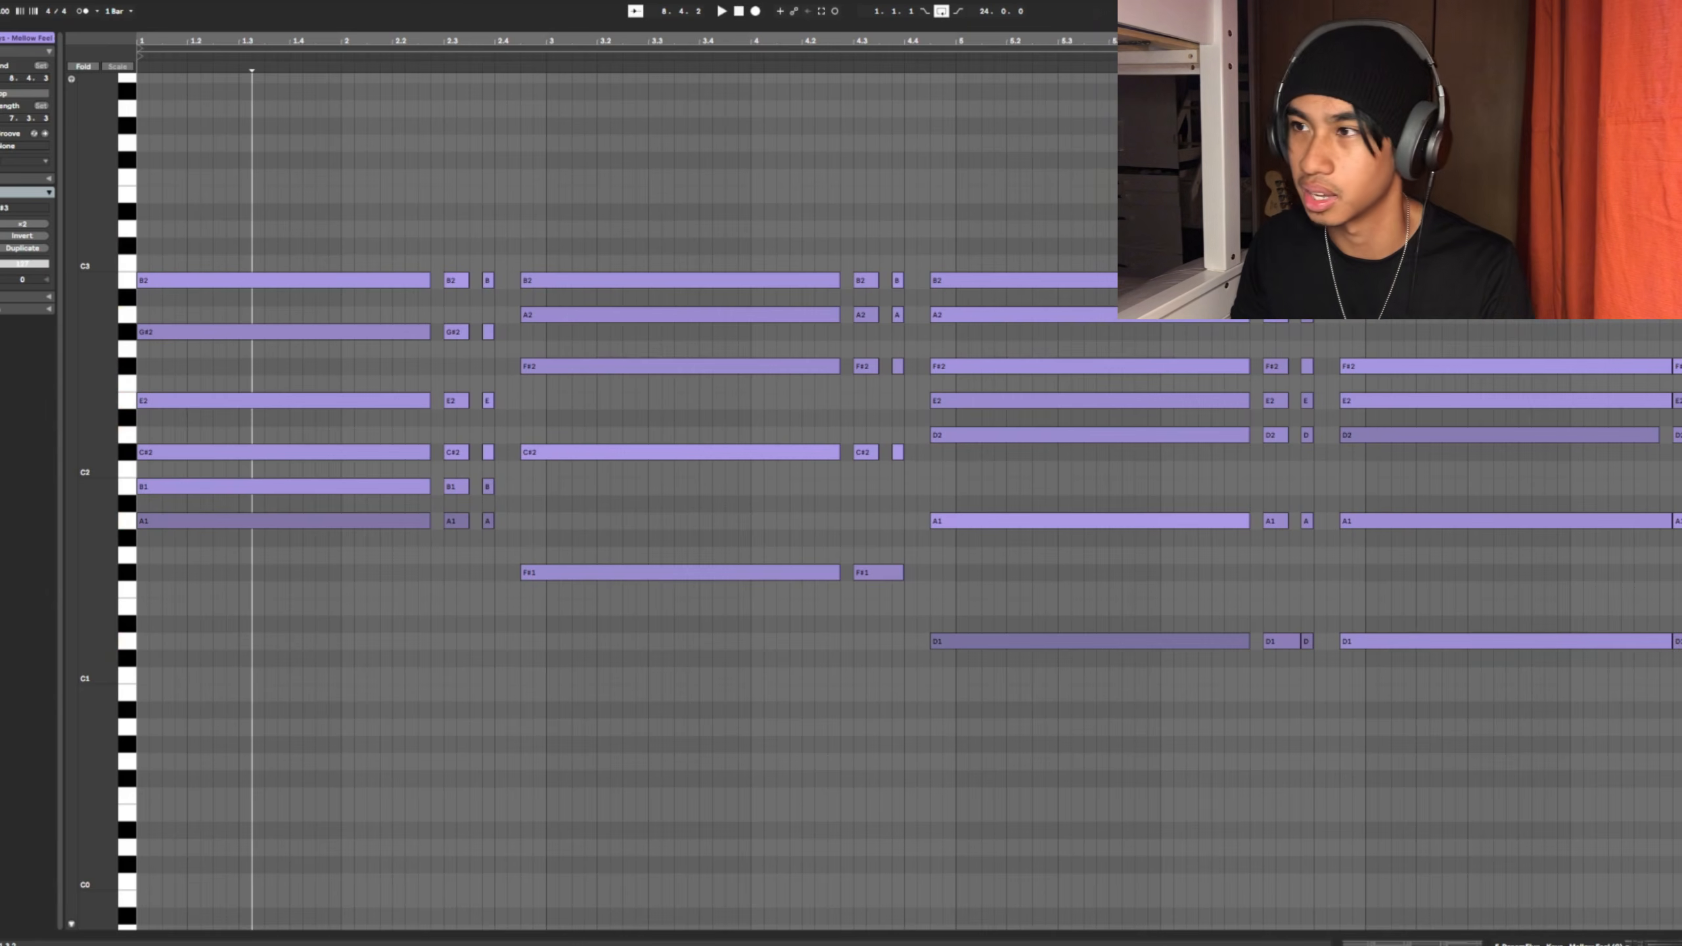
pyautogui.scroll(2, 444, 373)
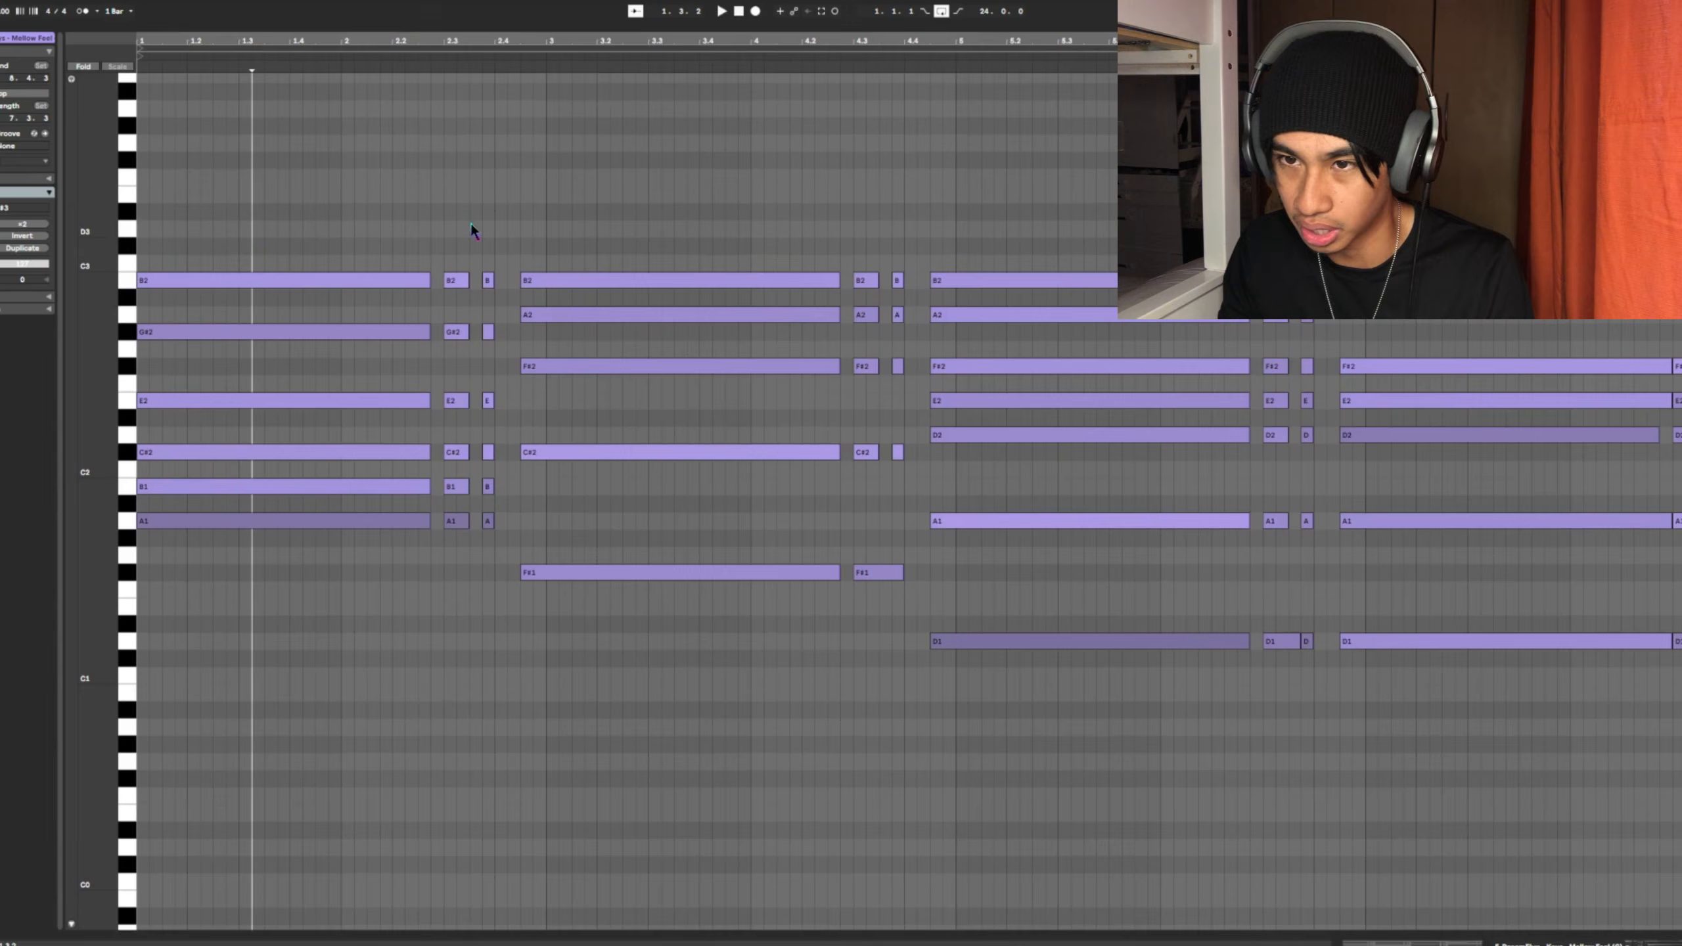
pyautogui.press('space')
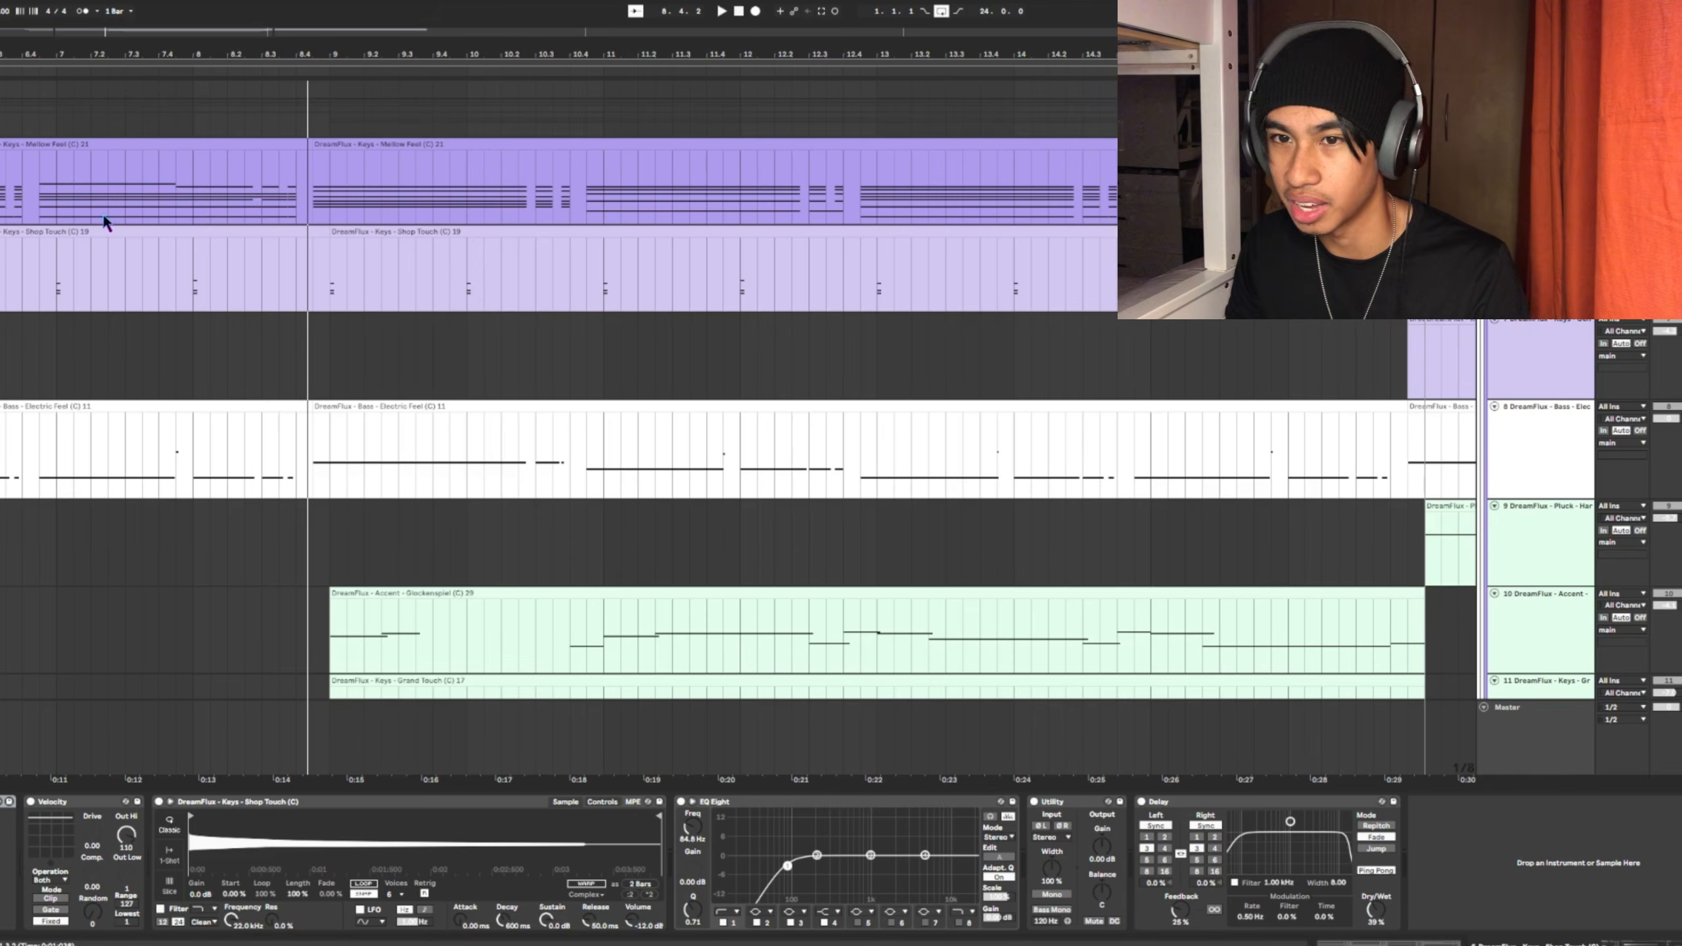
# Examine the Delay settings on the Shop Touch keys track and play the arrangement from the start
pyautogui.click(89, 235)
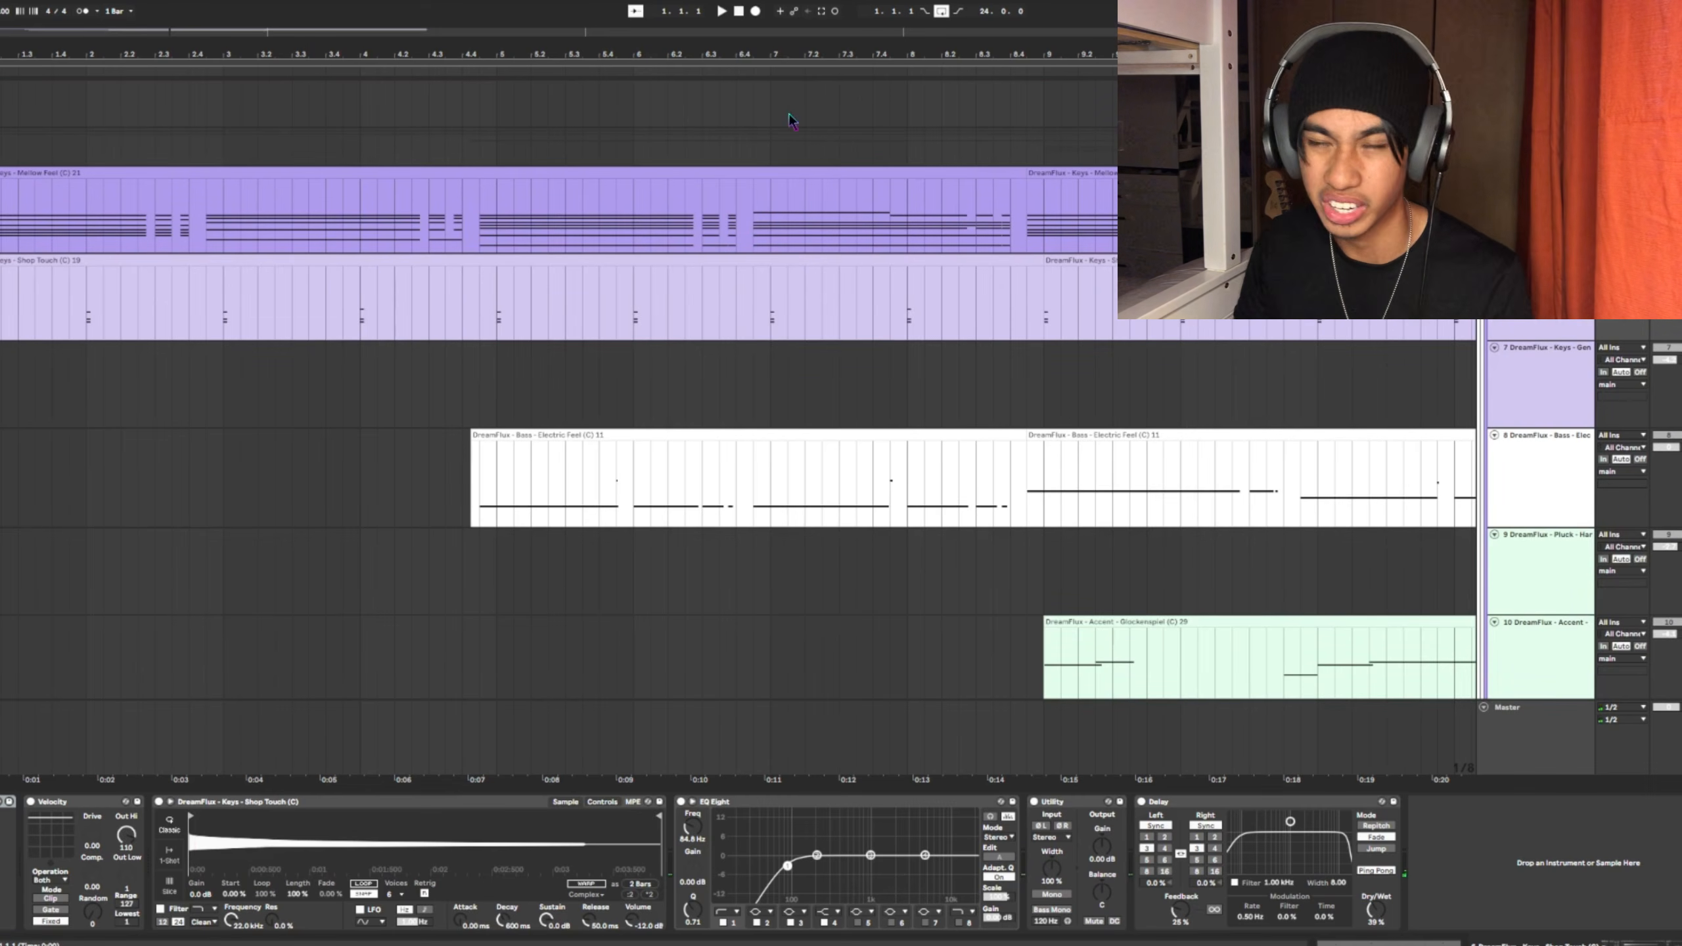
pyautogui.scroll(2, 549, 198)
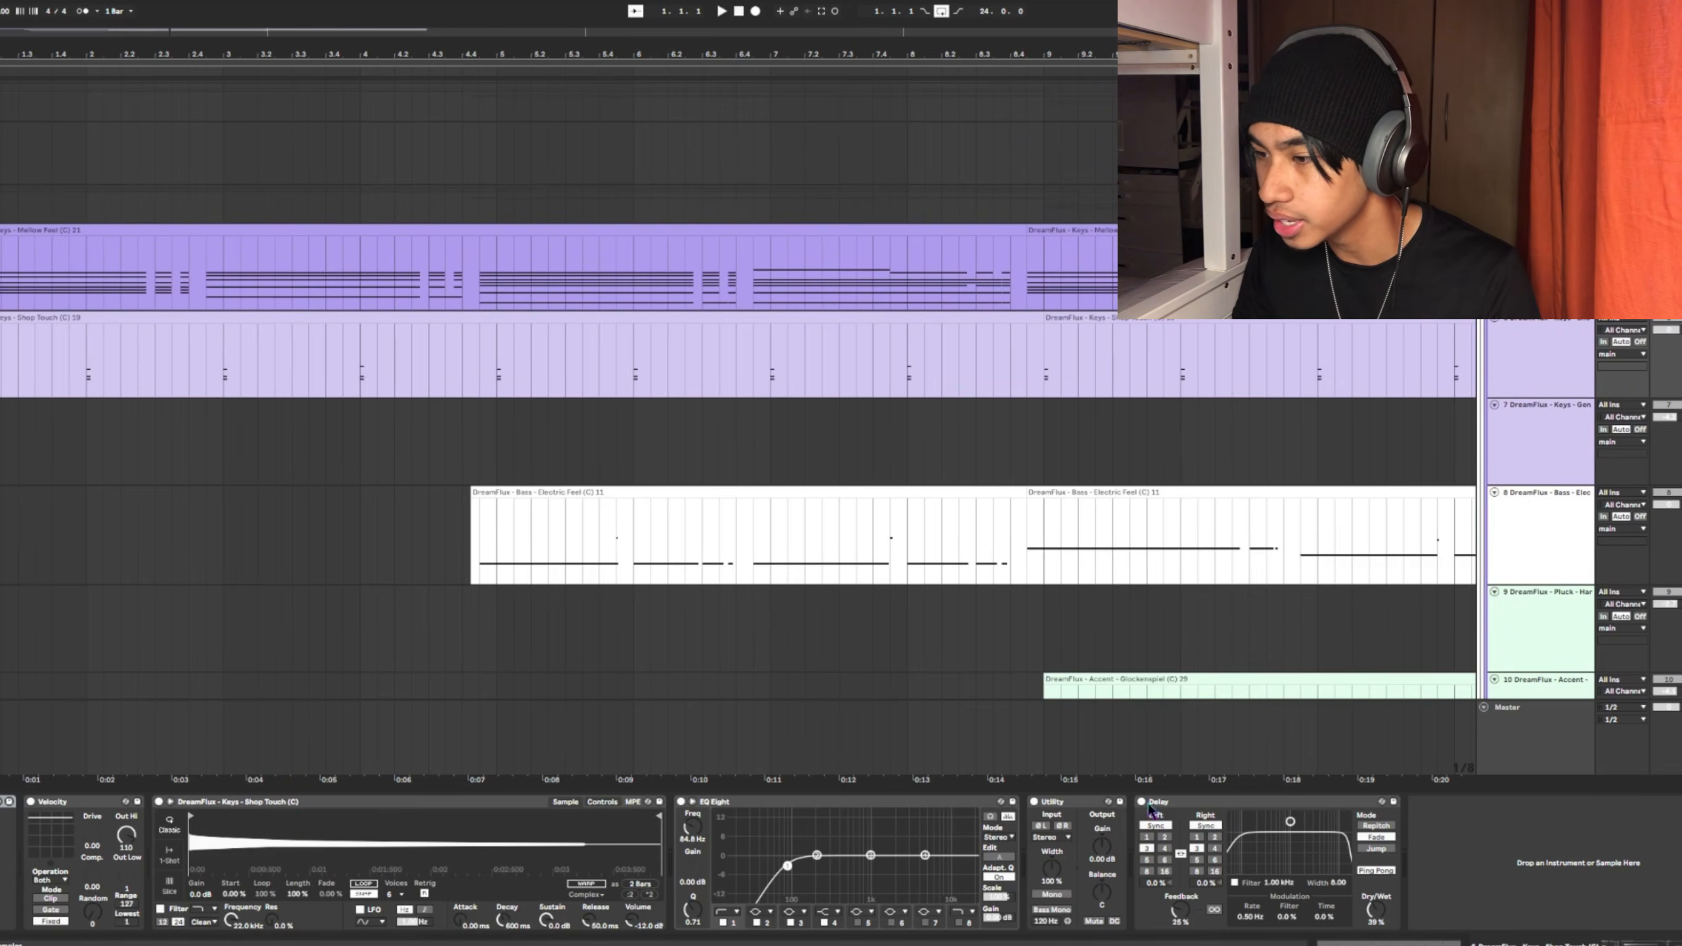
pyautogui.click(1173, 803)
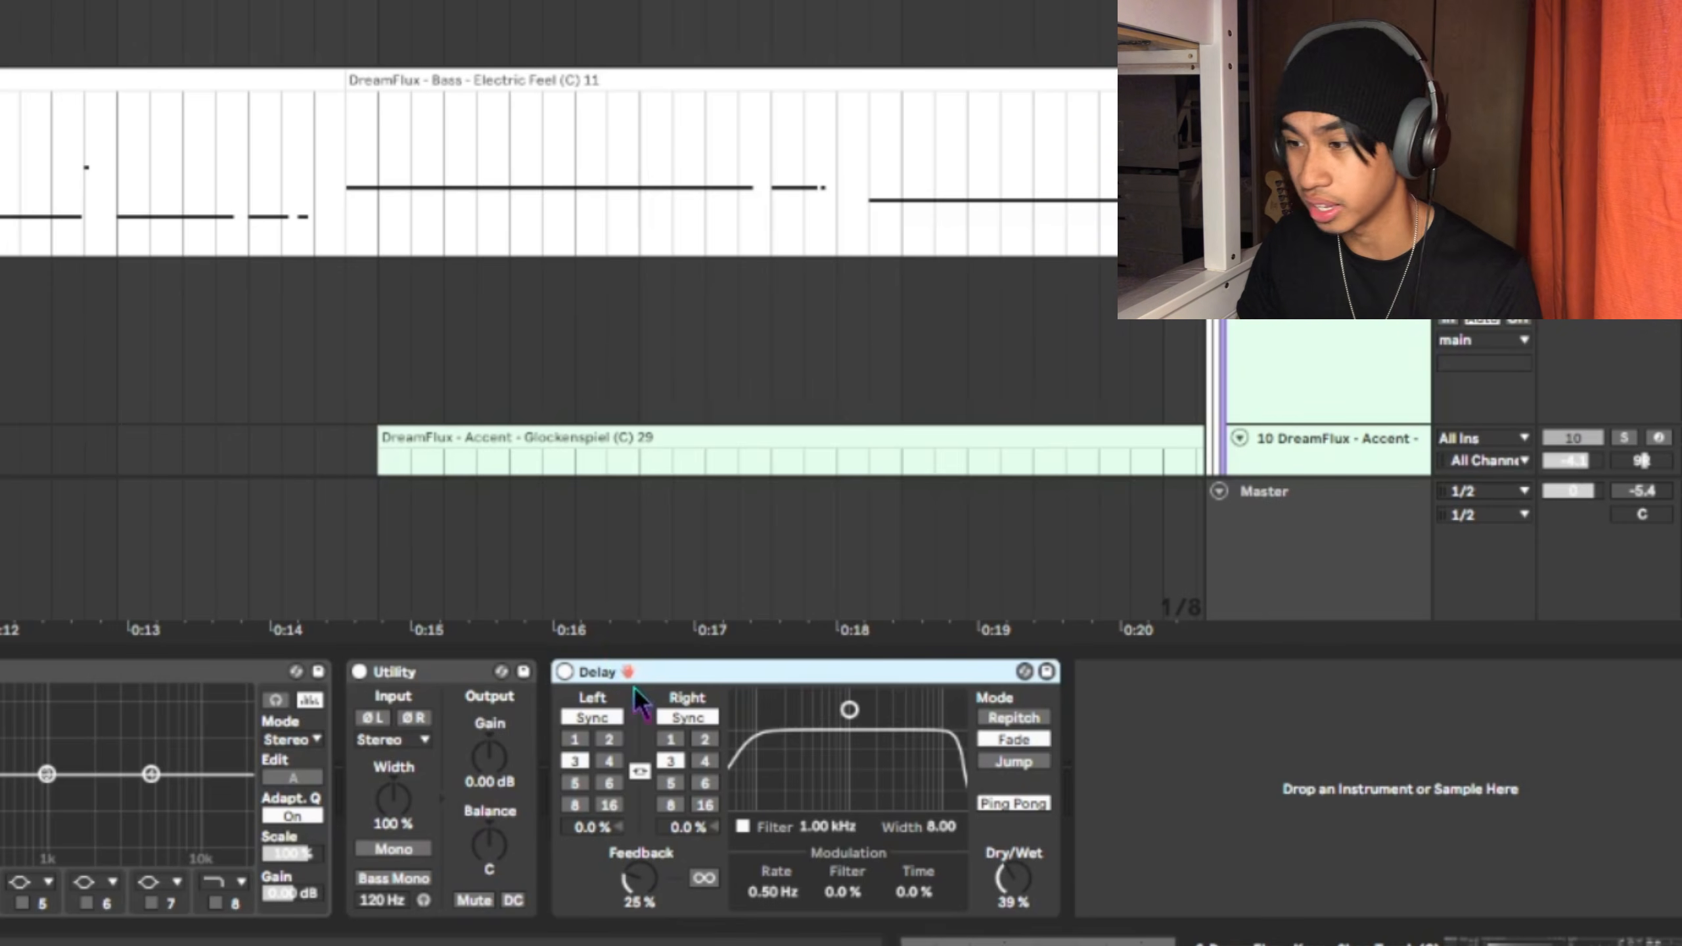
pyautogui.click(1259, 682)
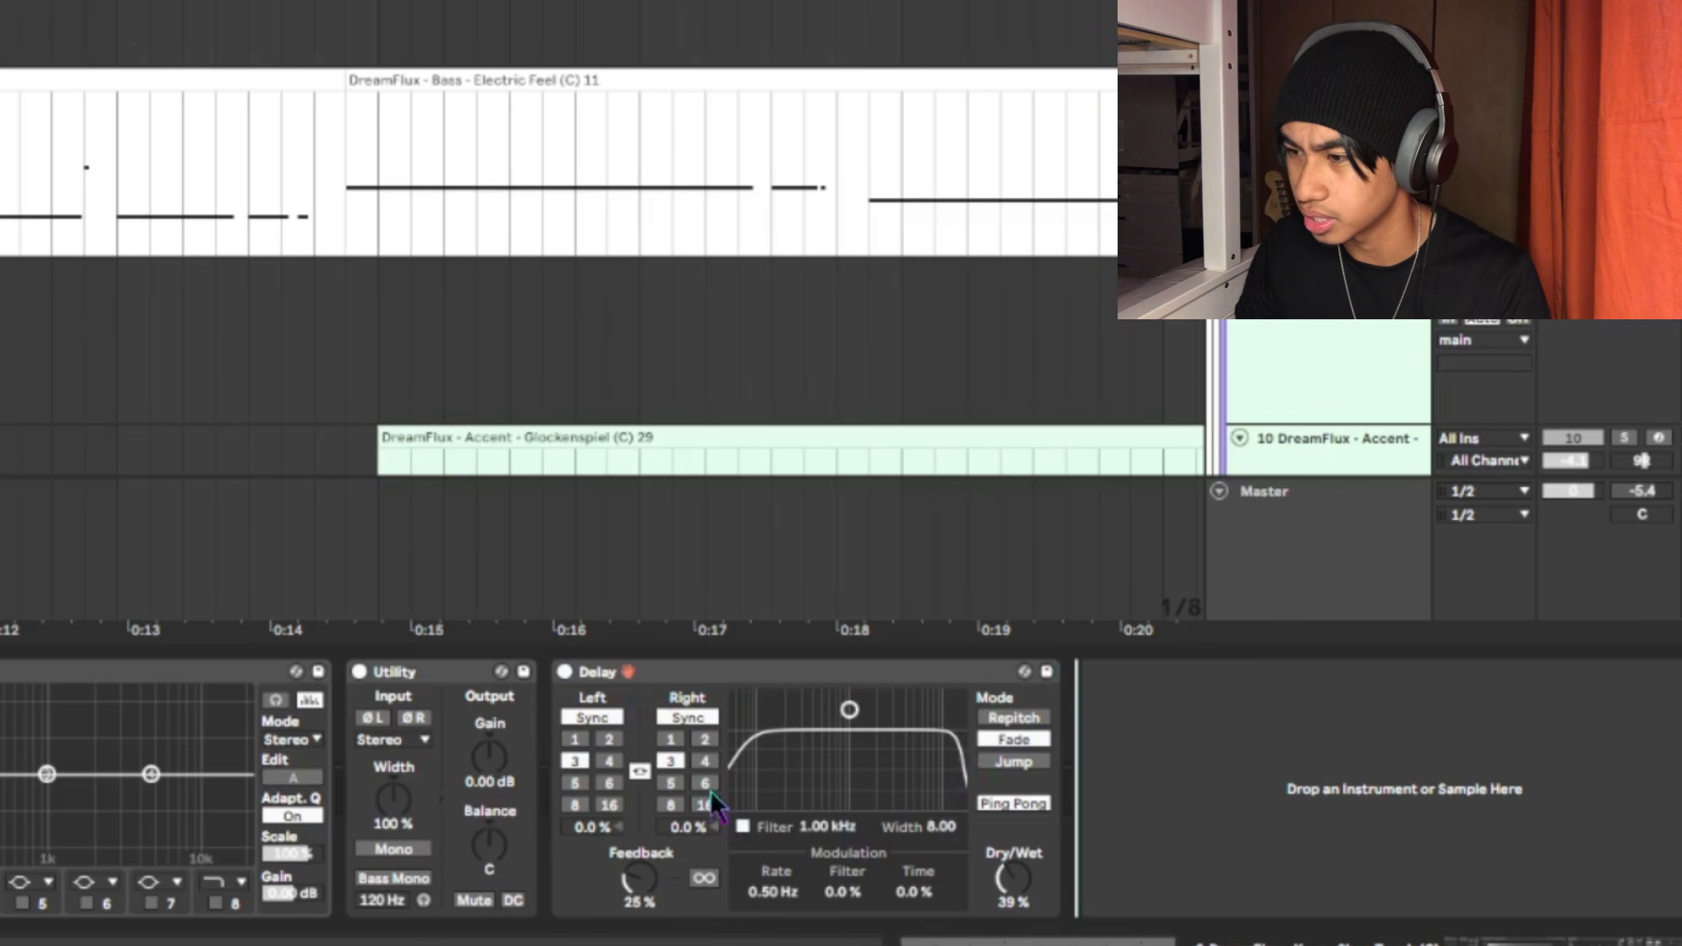
pyautogui.click(769, 689)
pyautogui.click(1282, 679)
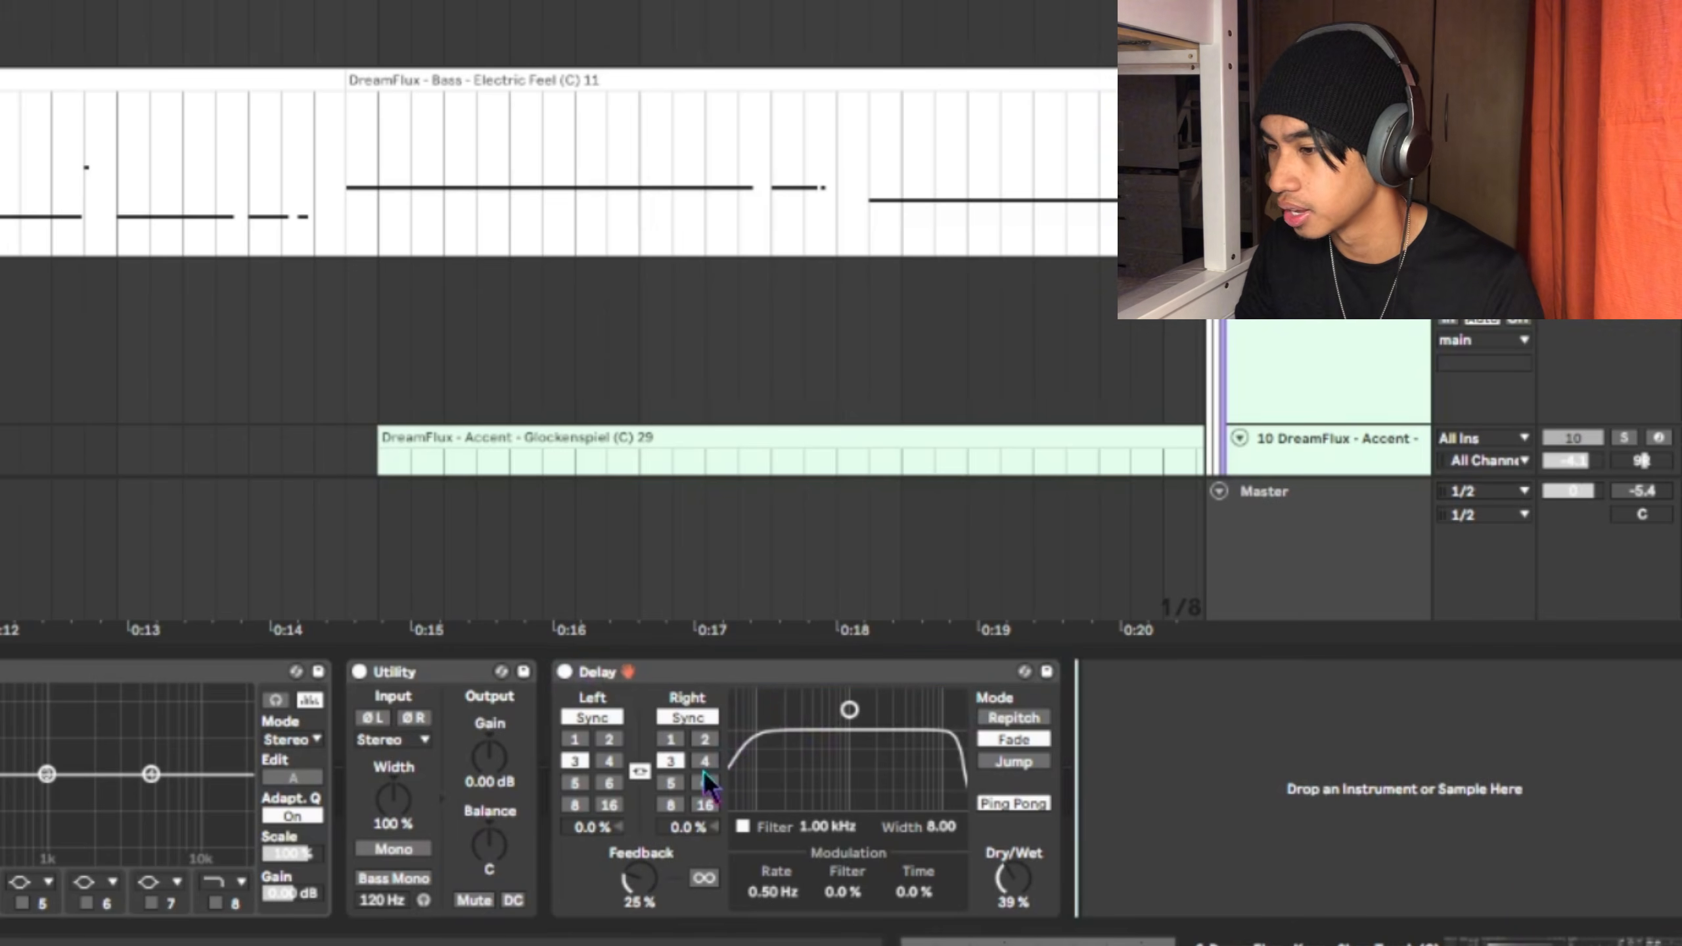
pyautogui.click(577, 760)
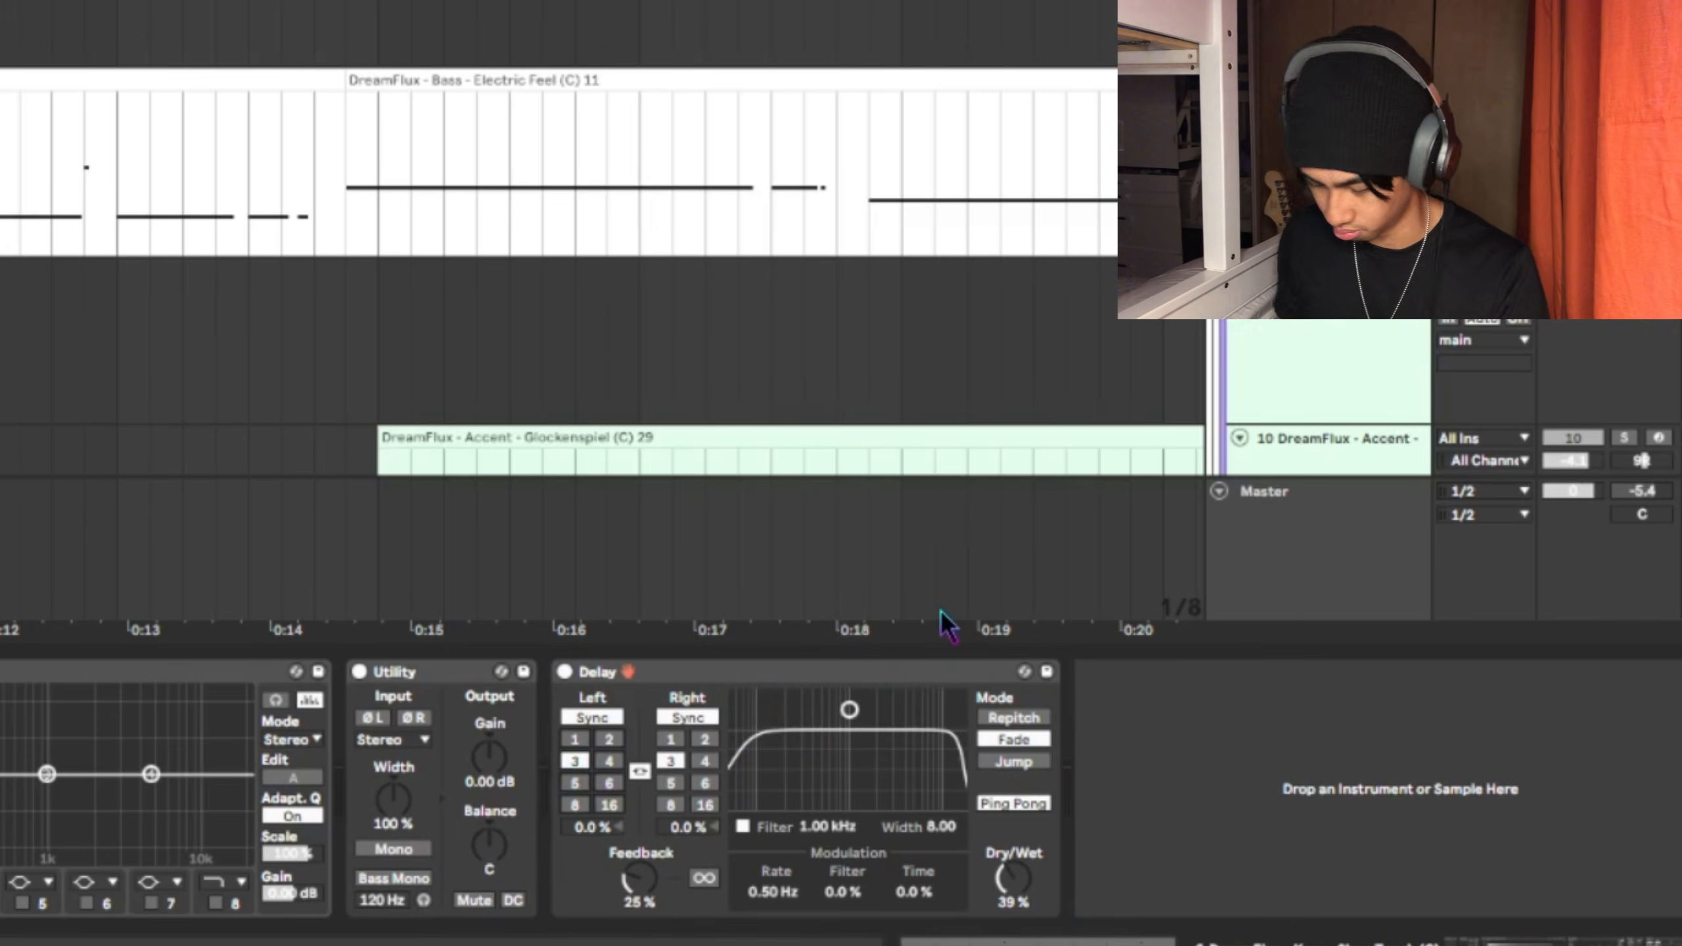
pyautogui.press('space')
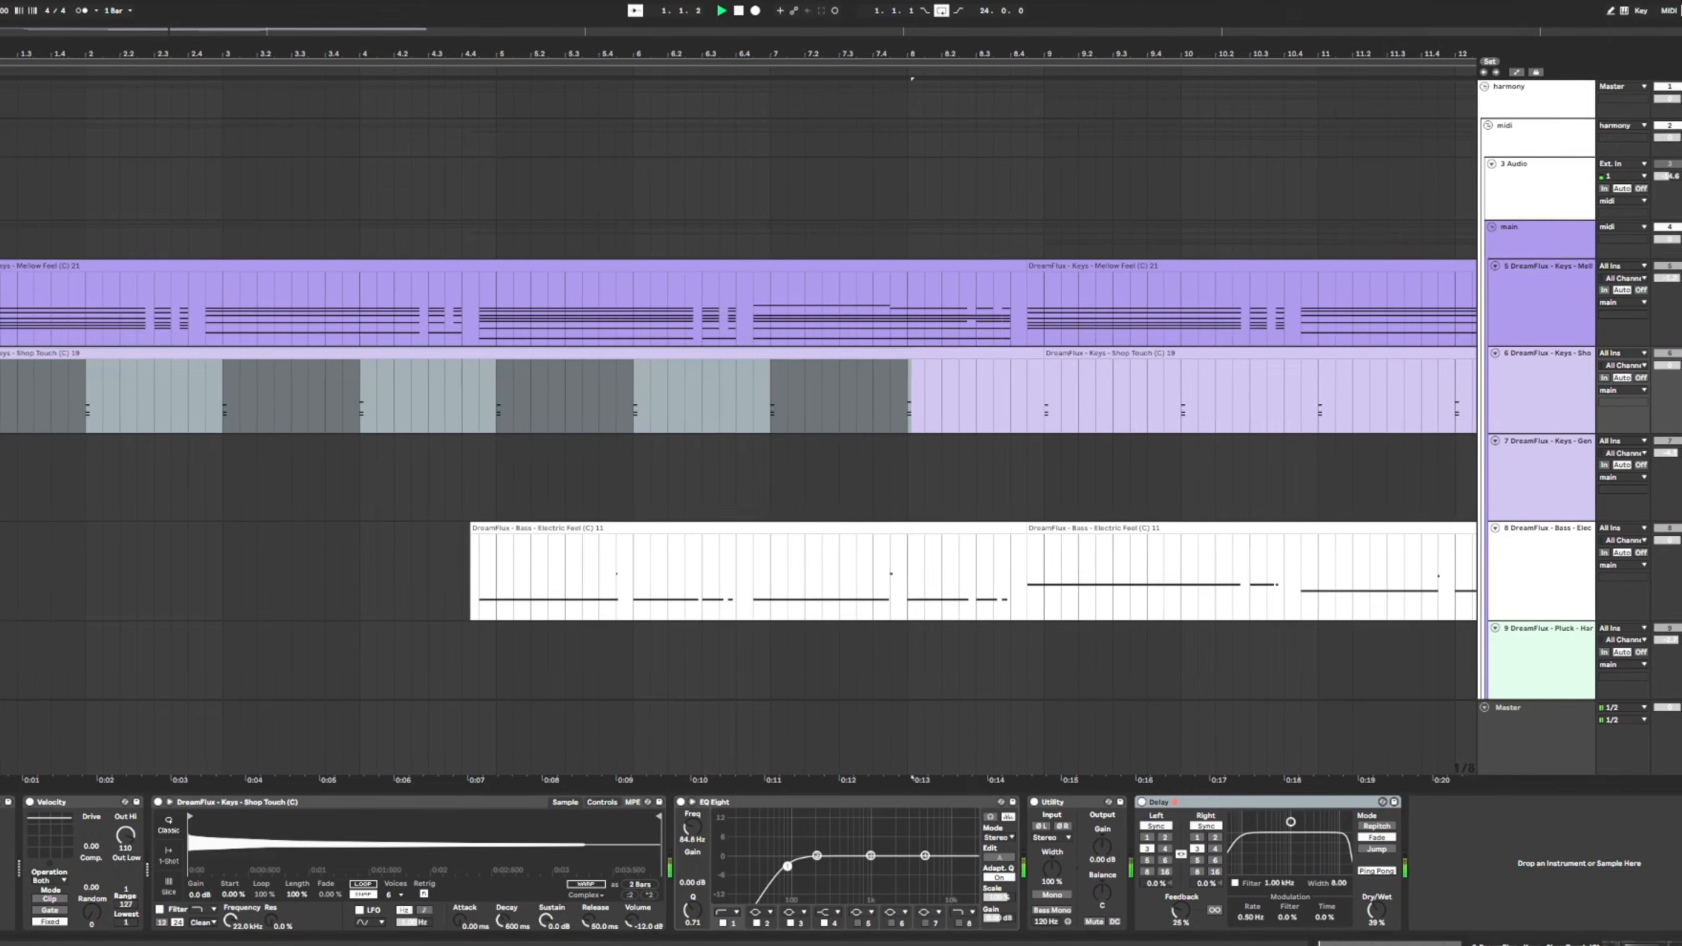
pyautogui.press('space')
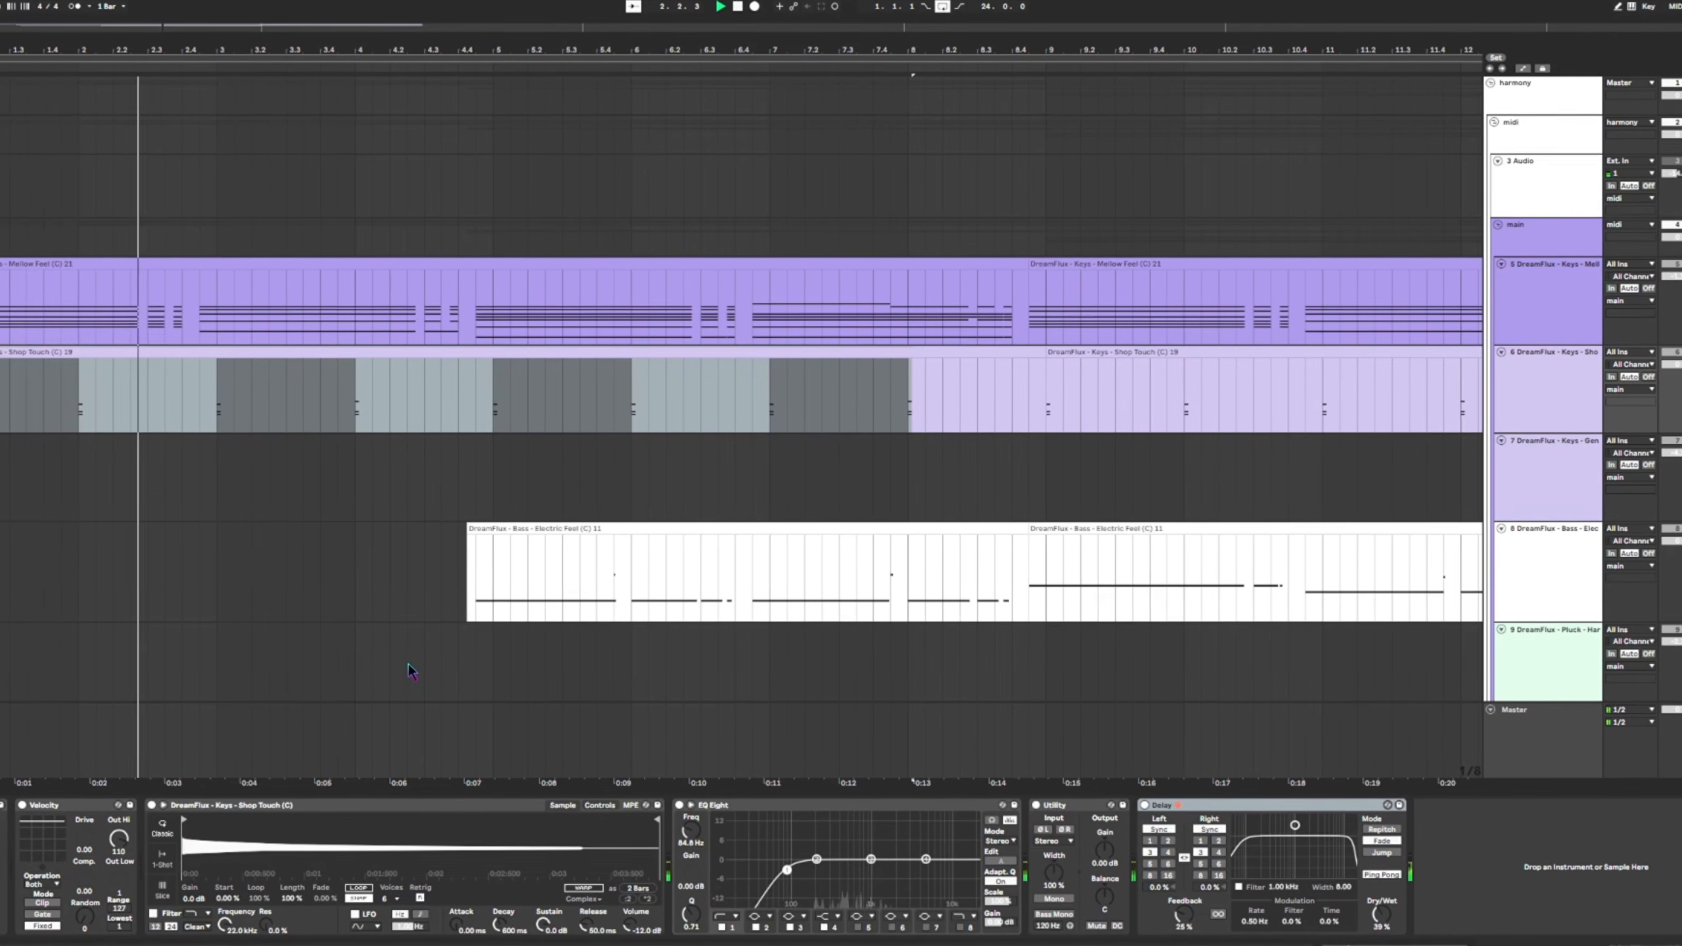
# Go to the Gentle Touch keys track in Chorus 1 and widen the track headers to show longer track names
pyautogui.click(363, 236)
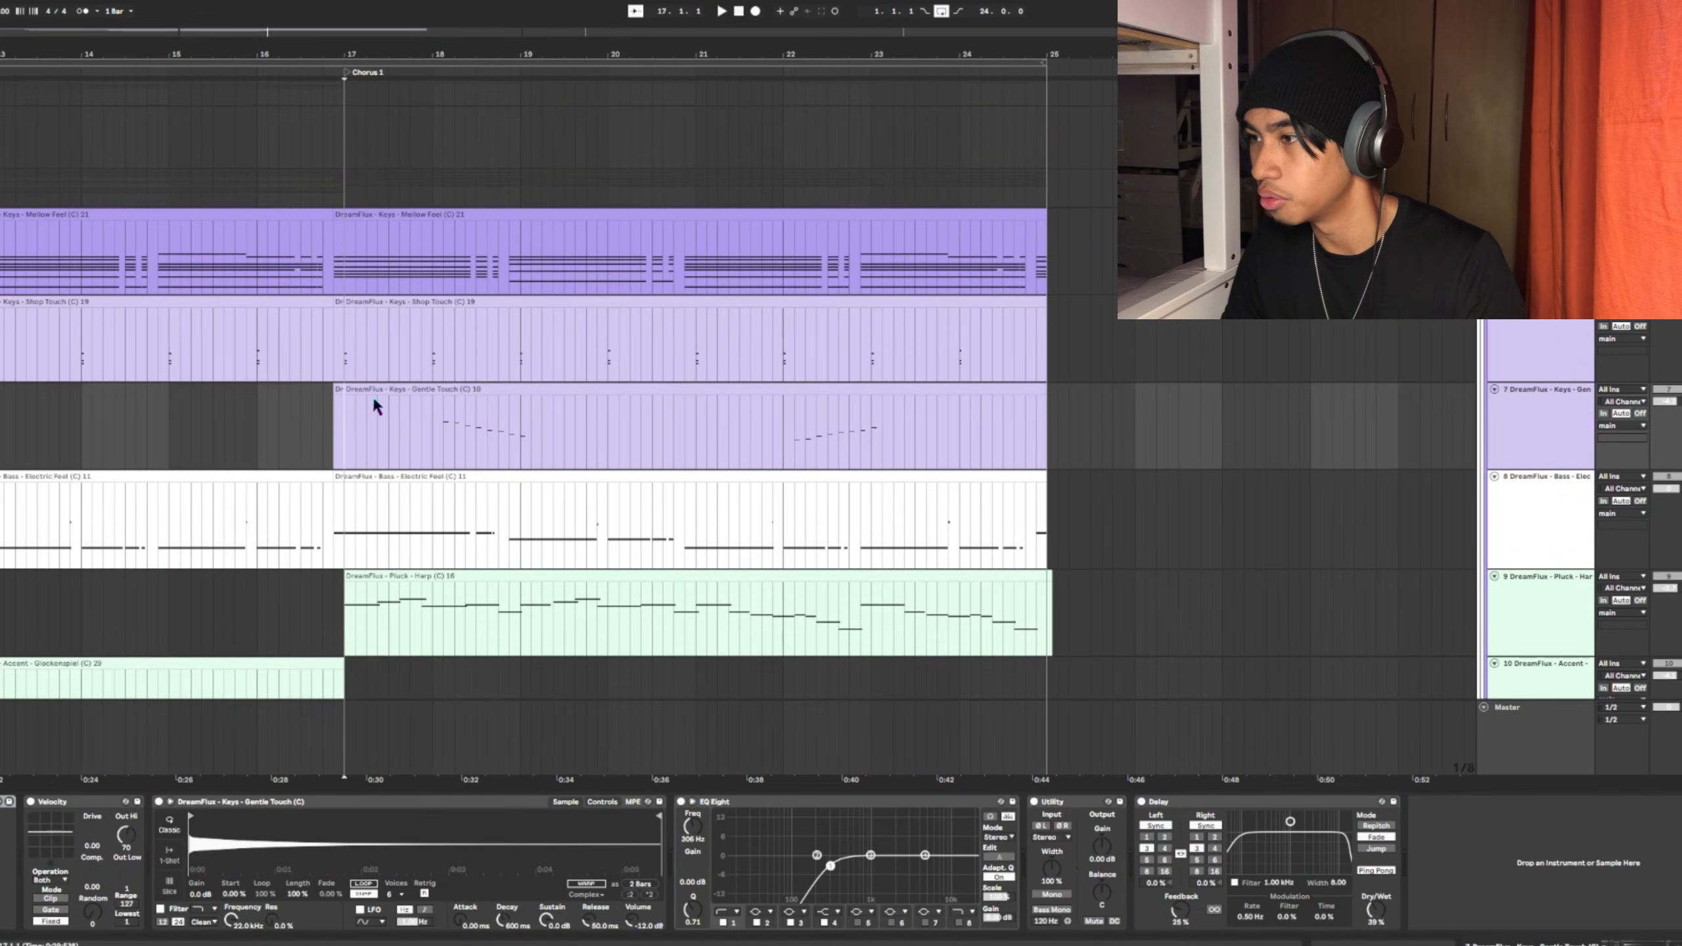
pyautogui.click(1547, 406)
pyautogui.moveTo(1479, 400); pyautogui.dragTo(1359, 400)
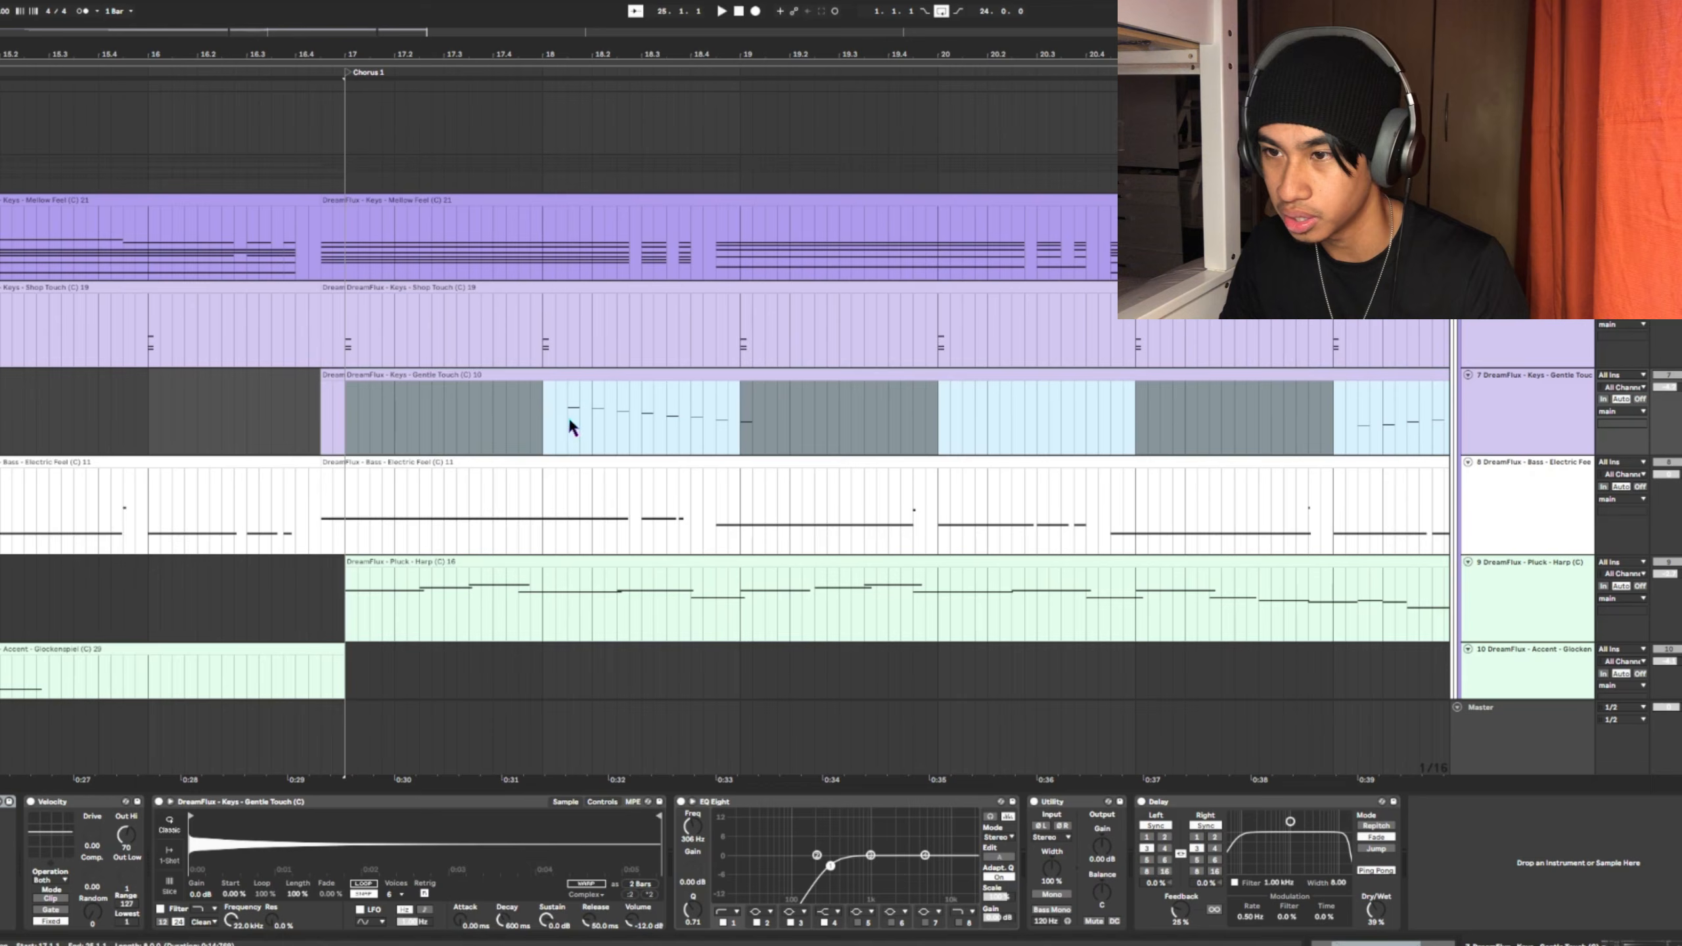
# Play the descending Gentle Touch keys run in Chorus 1, starting at its first note and again from bar 18
pyautogui.click(569, 422)
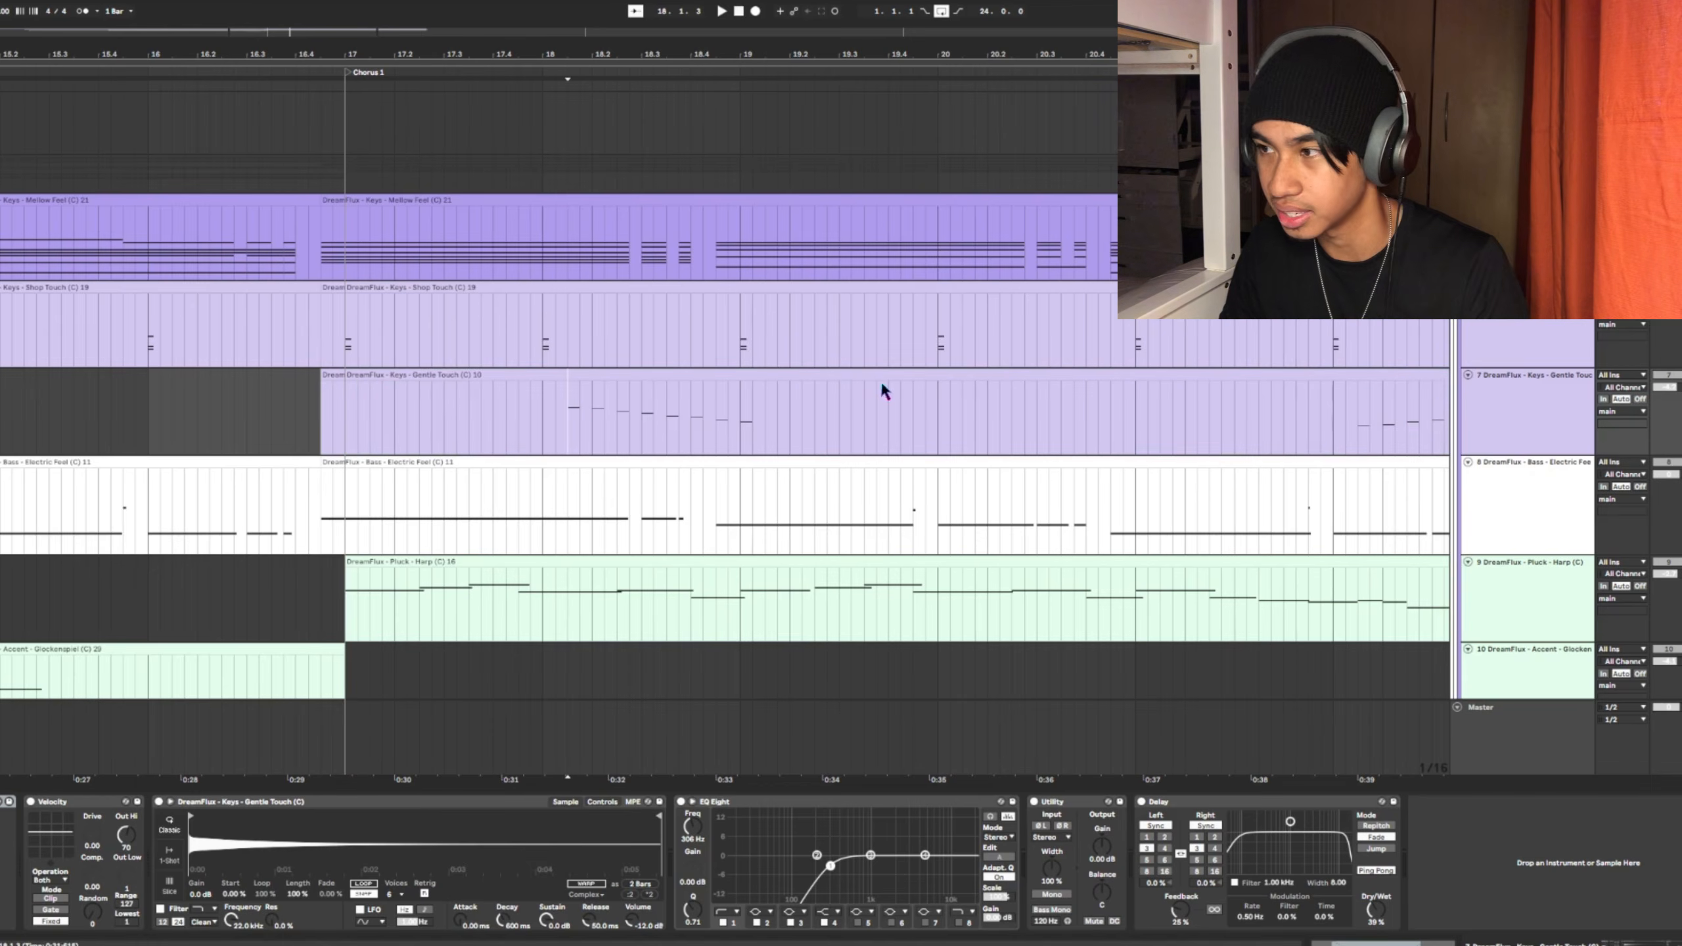
pyautogui.press('space')
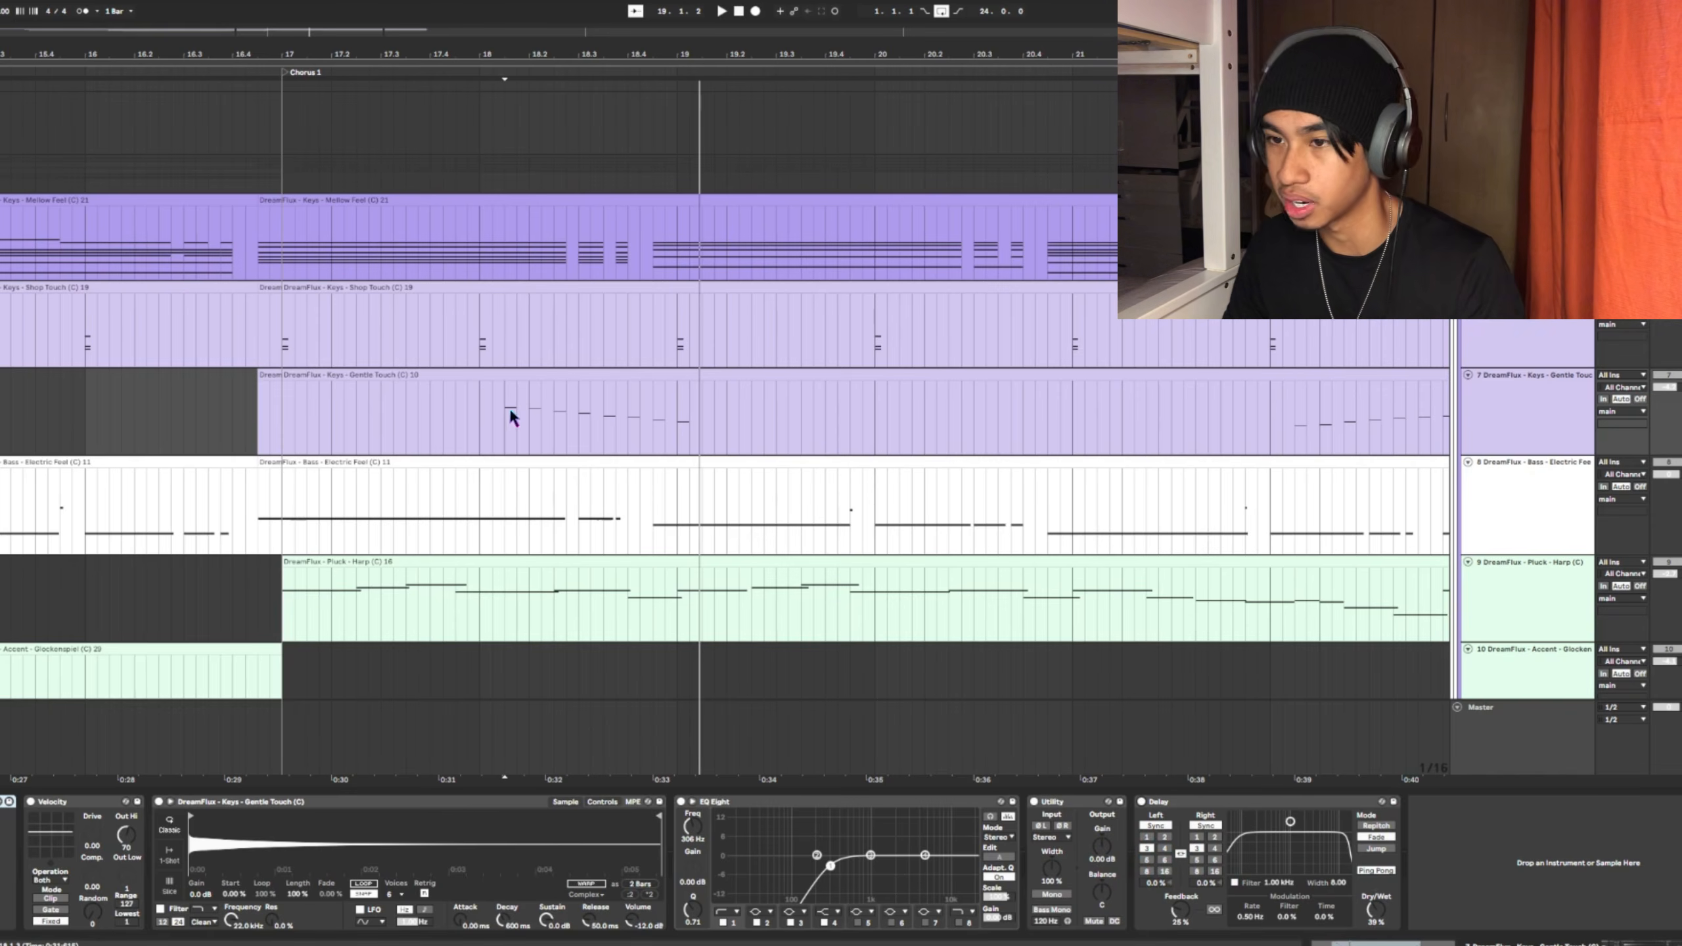
pyautogui.press('space')
pyautogui.click(480, 414)
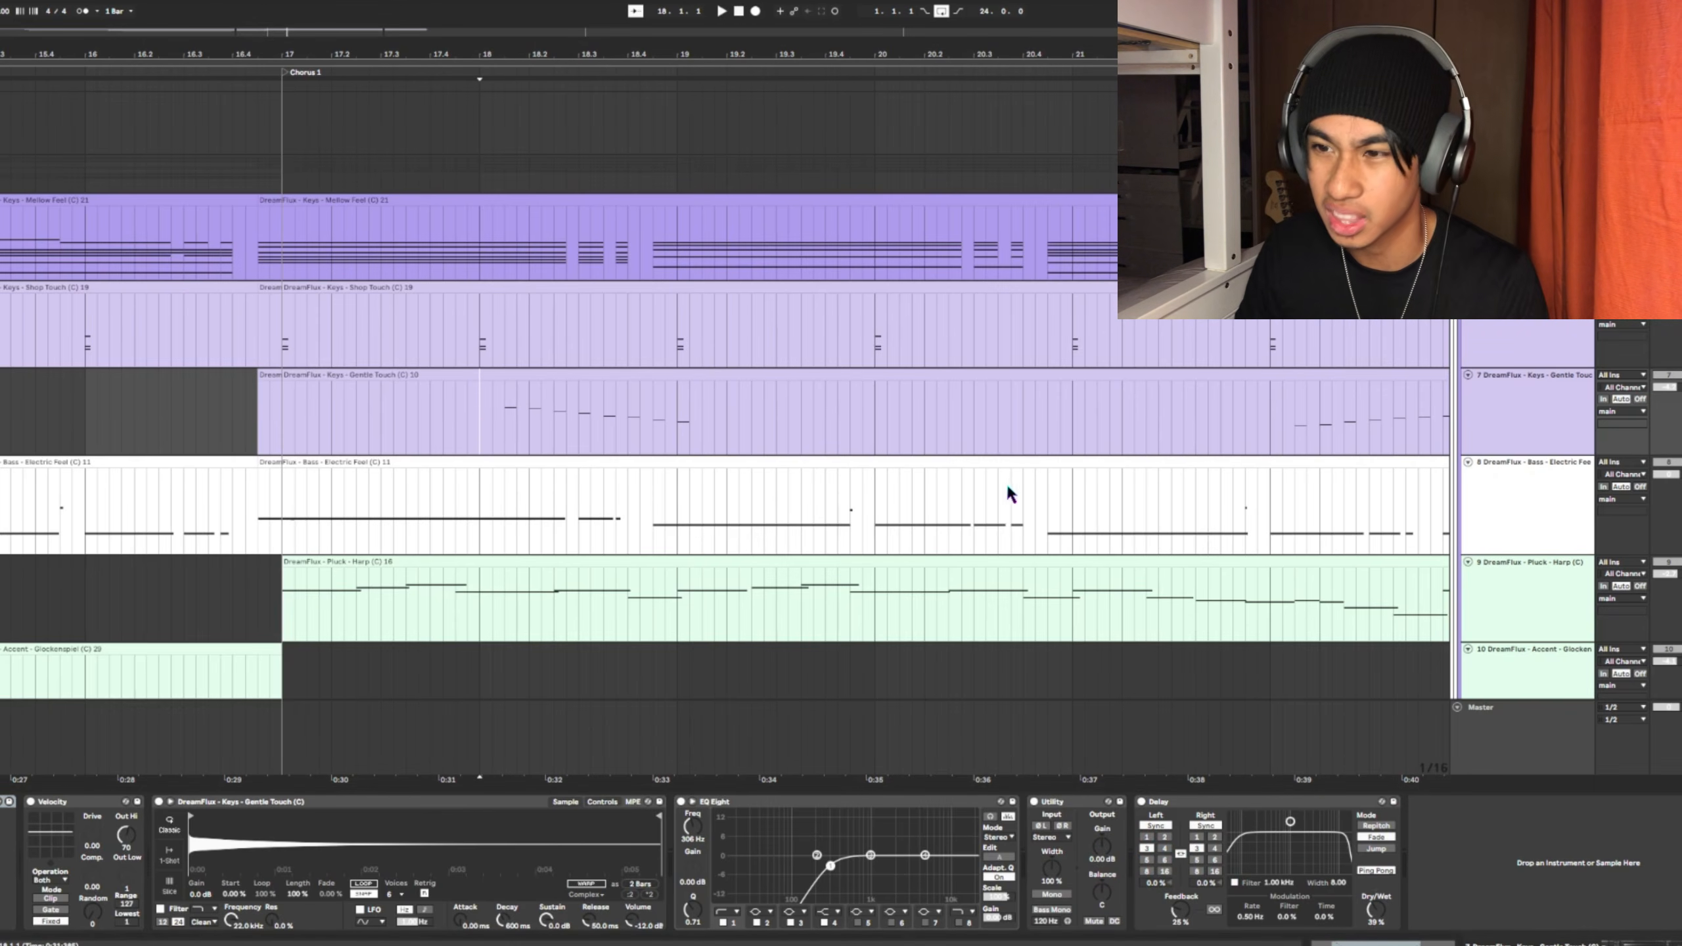
pyautogui.scroll(-2, 1010, 494)
pyautogui.press('space')
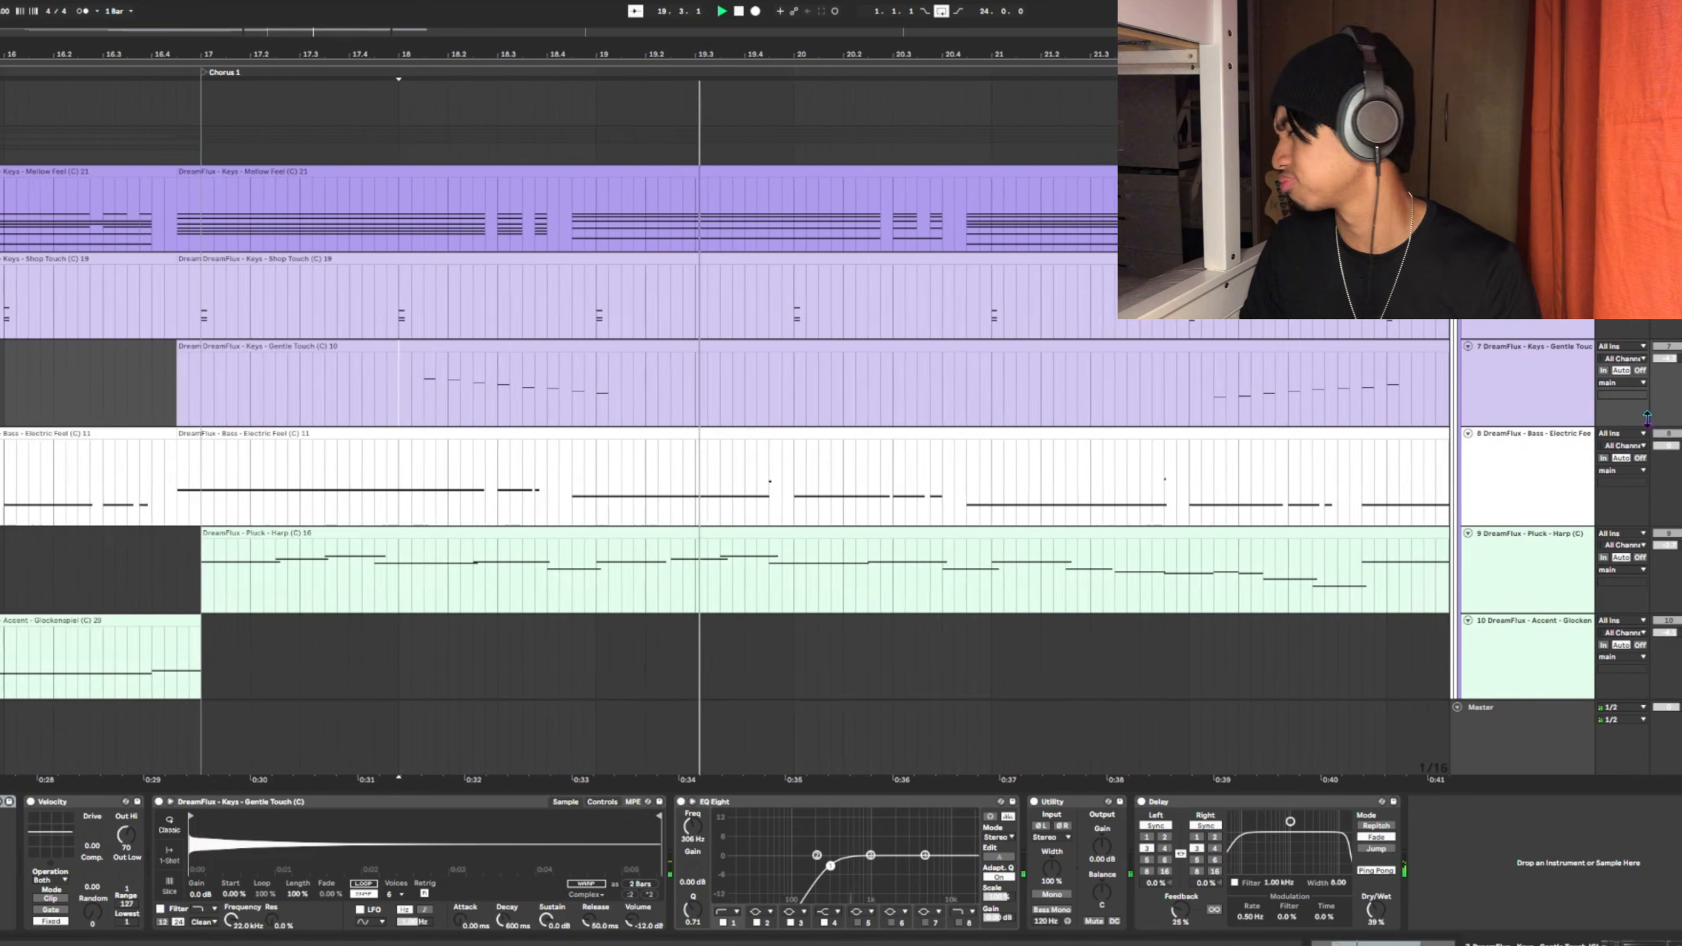
pyautogui.press('space')
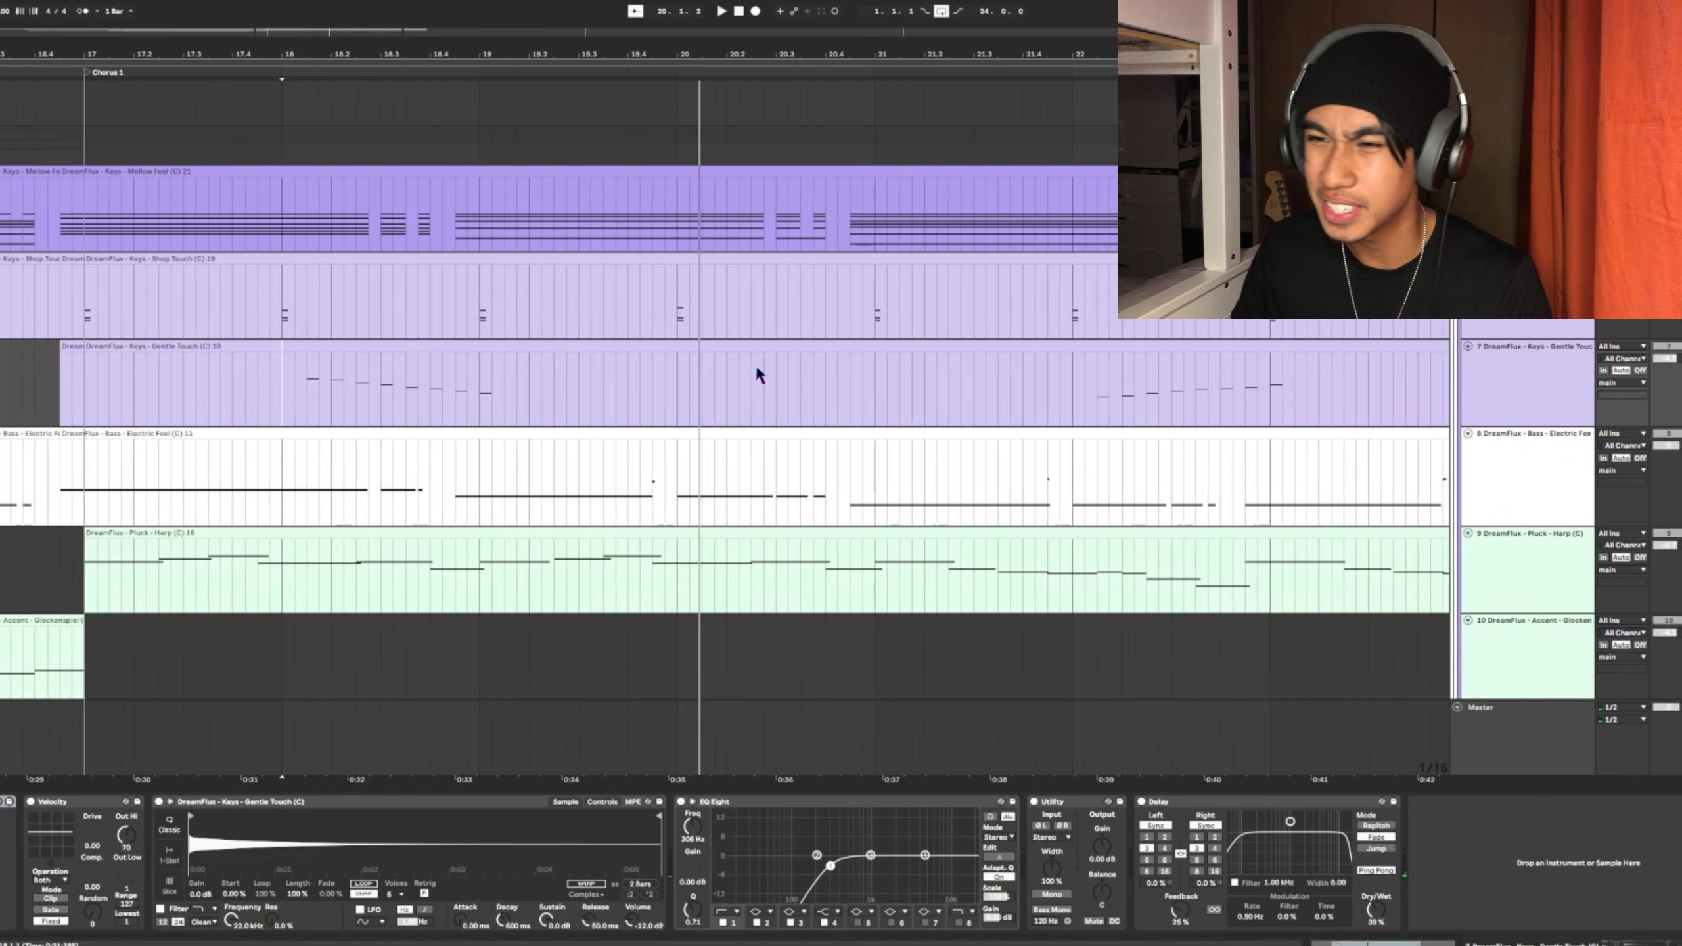
pyautogui.click(280, 362)
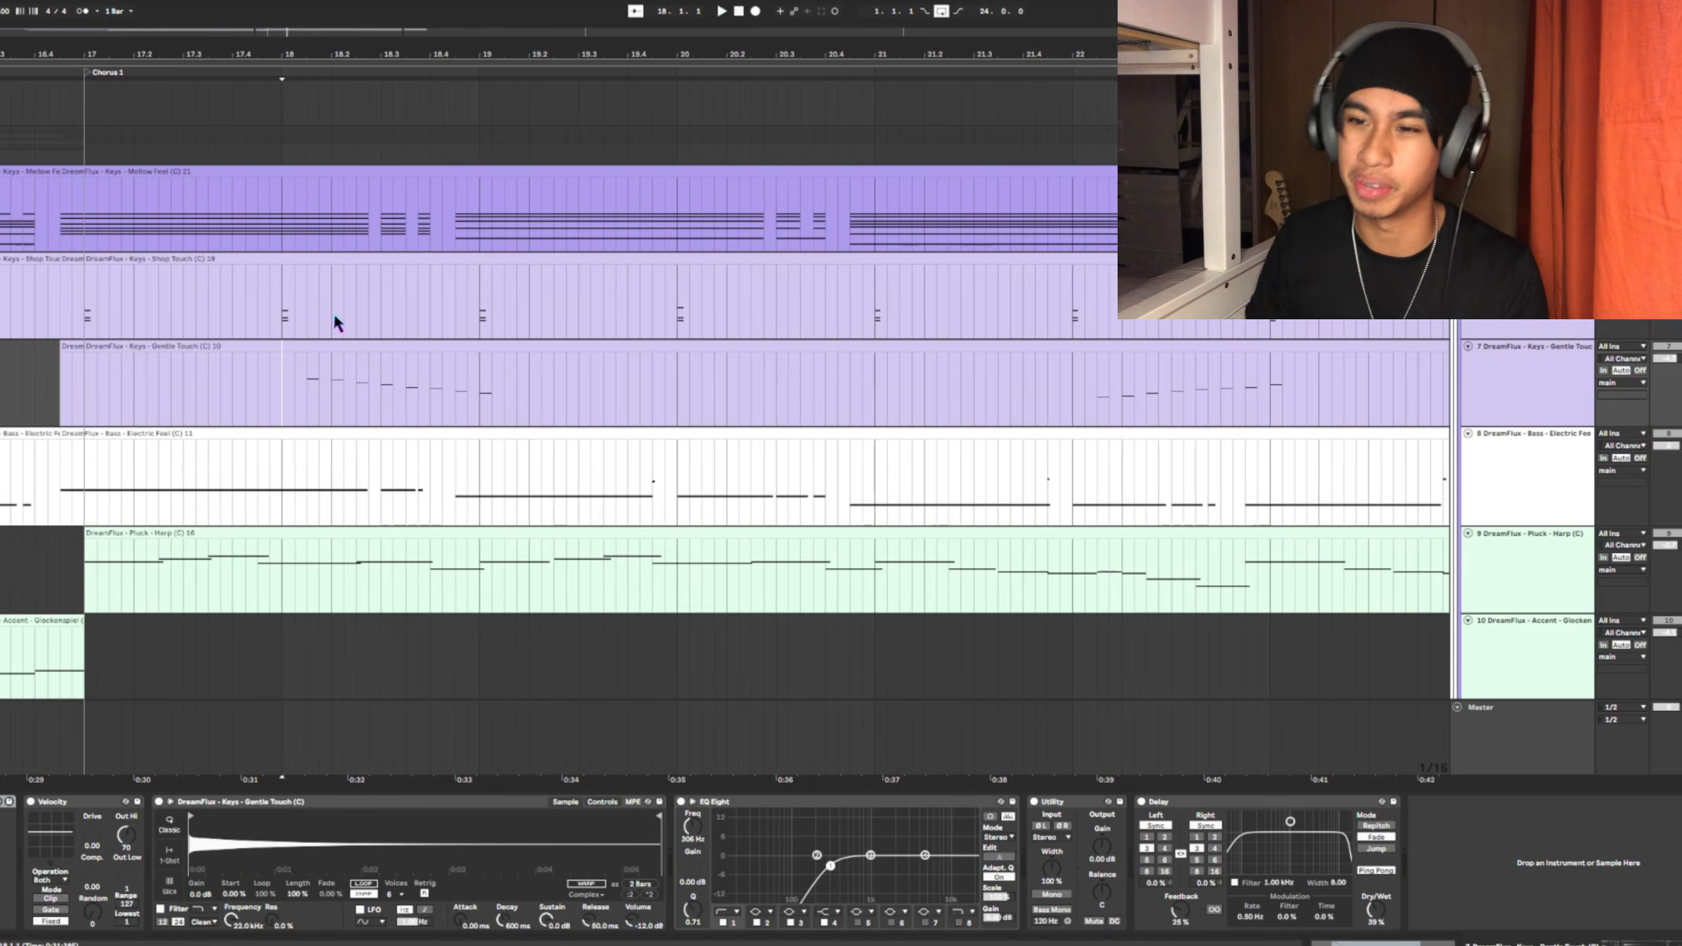
# Play the full Chorus 1 arrangement from bar 17
pyautogui.press('super+z')
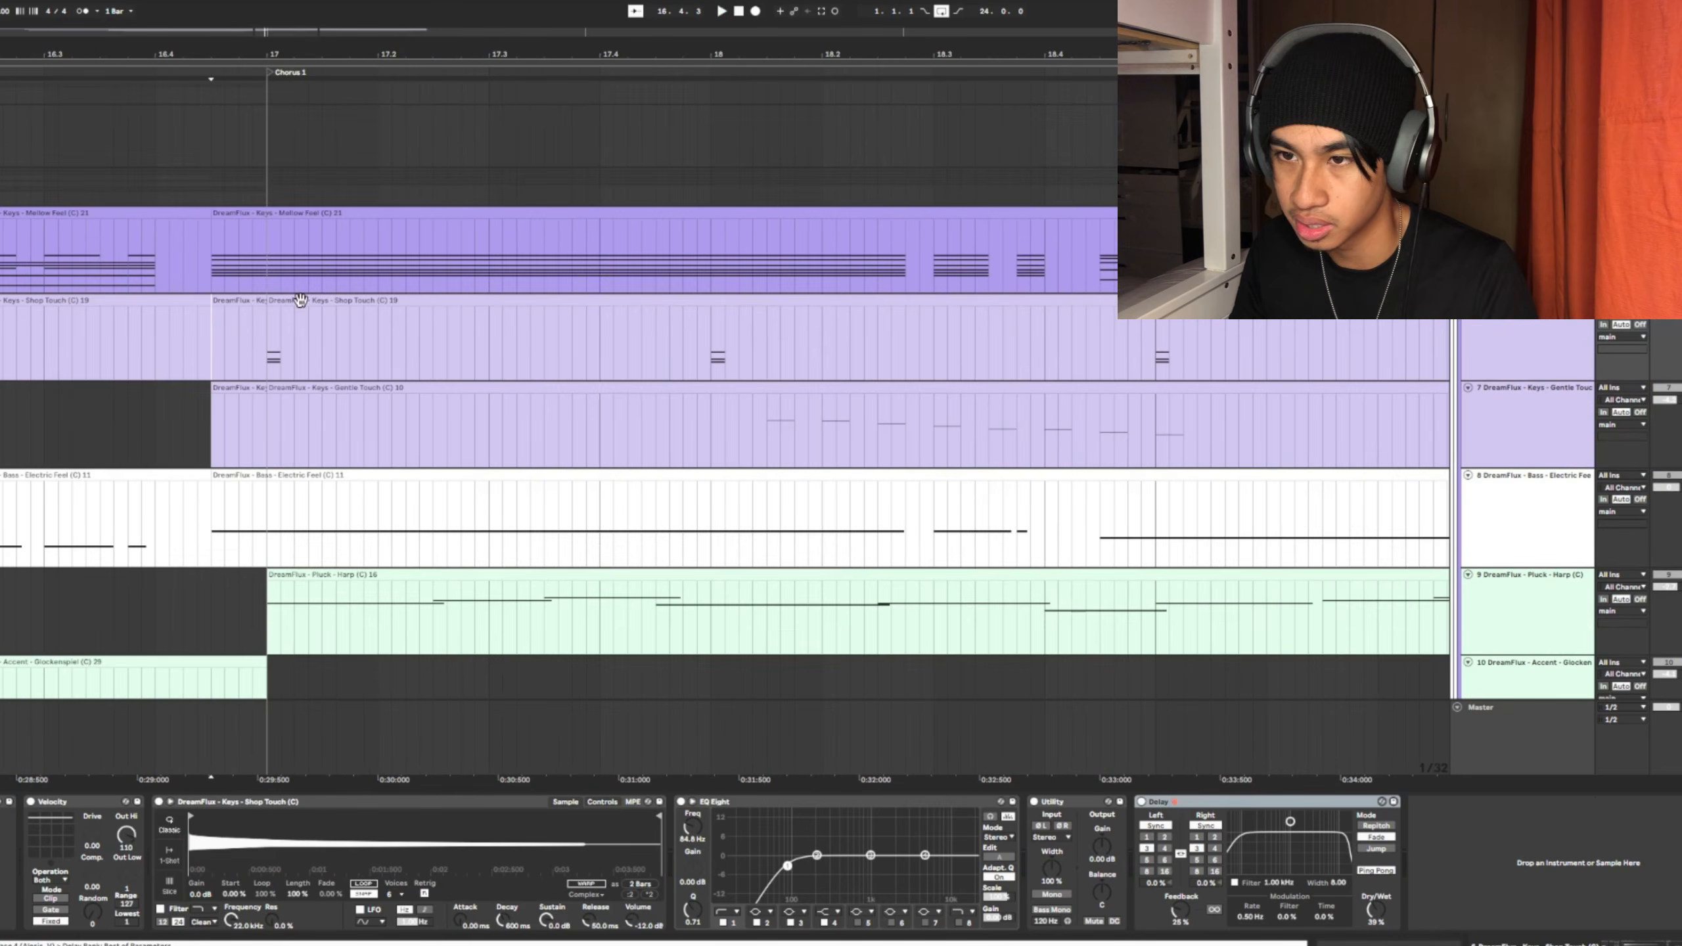
pyautogui.click(271, 314)
pyautogui.press('space')
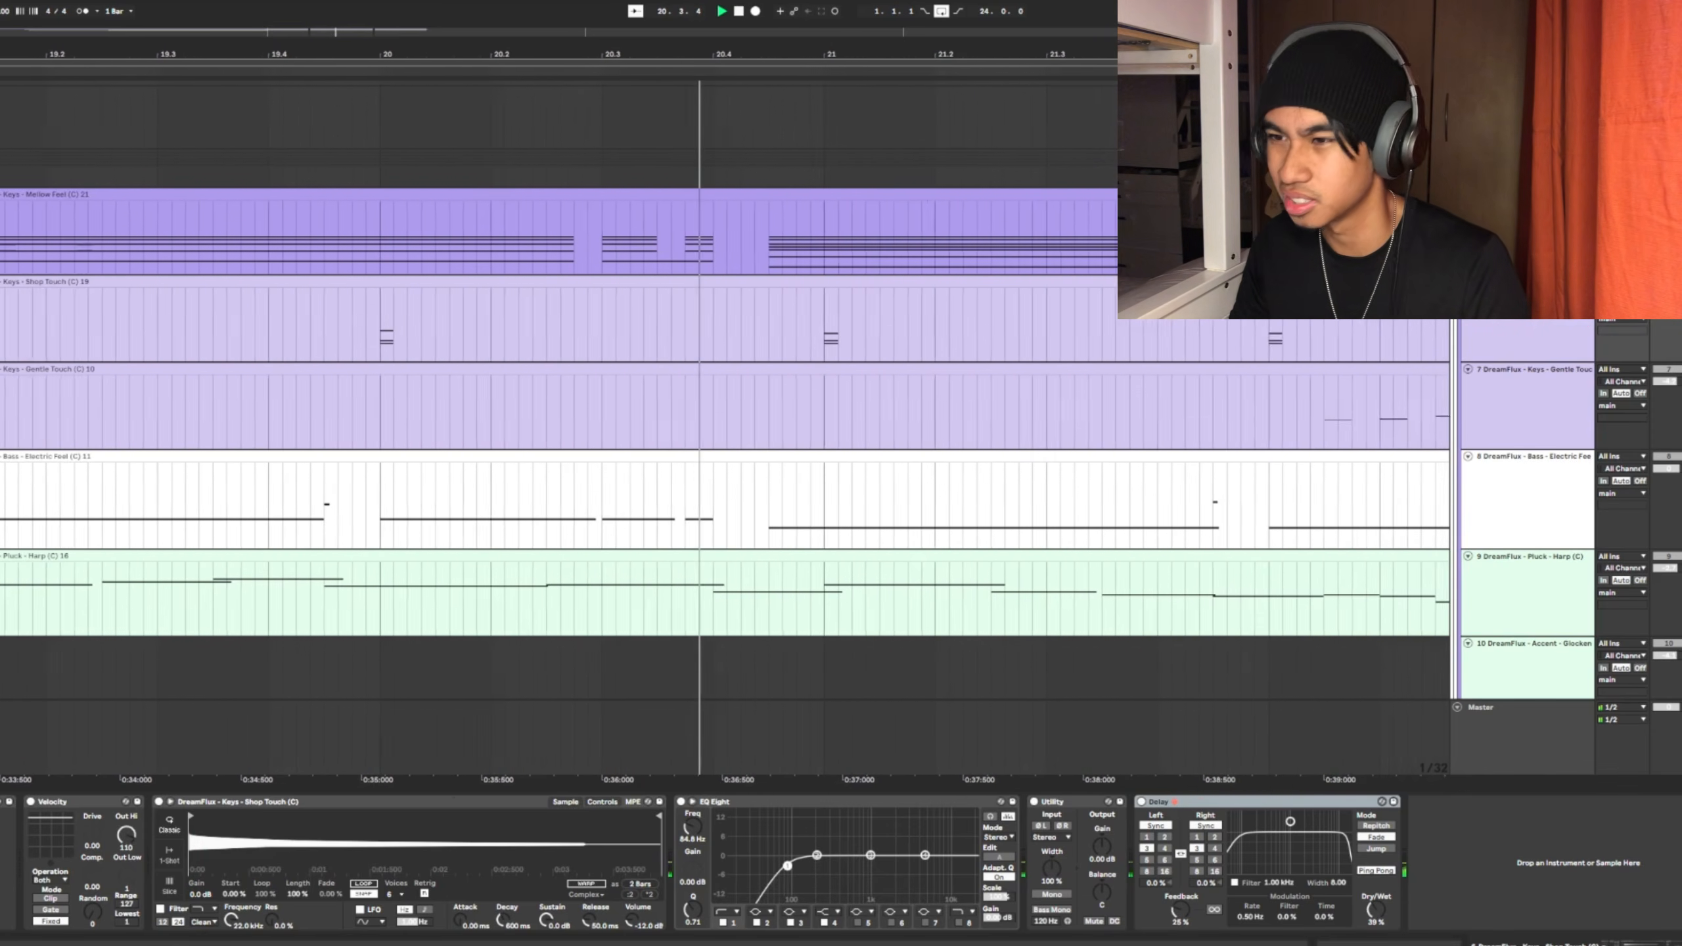
pyautogui.press('space')
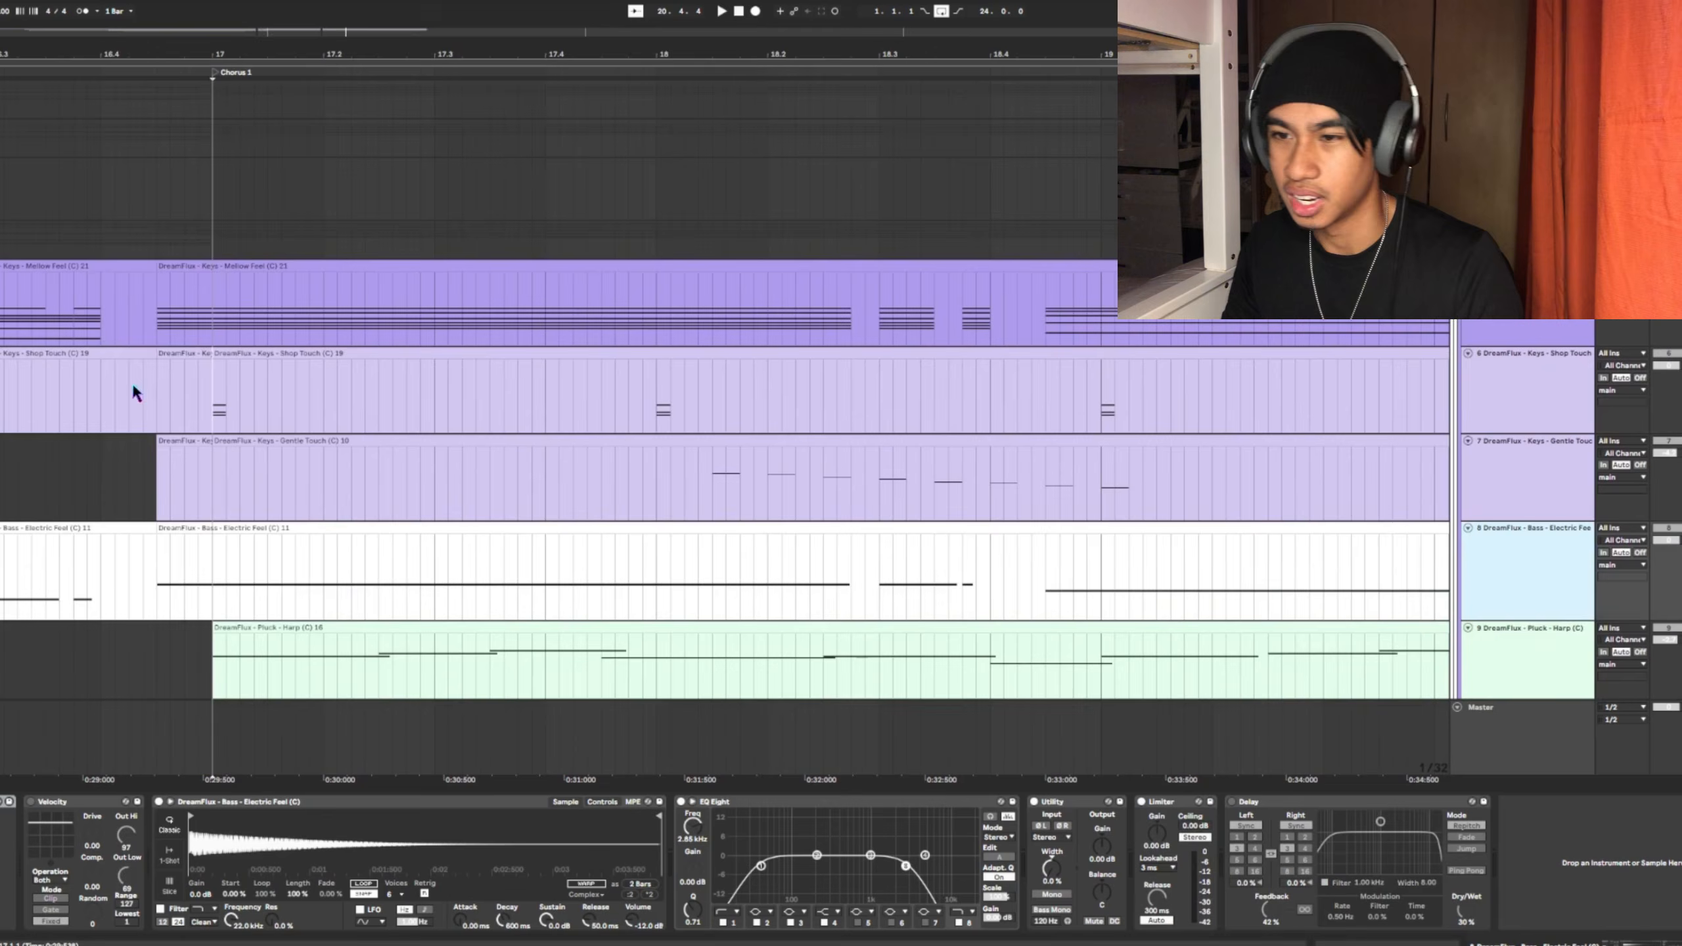
pyautogui.scroll(-2, 195, 451)
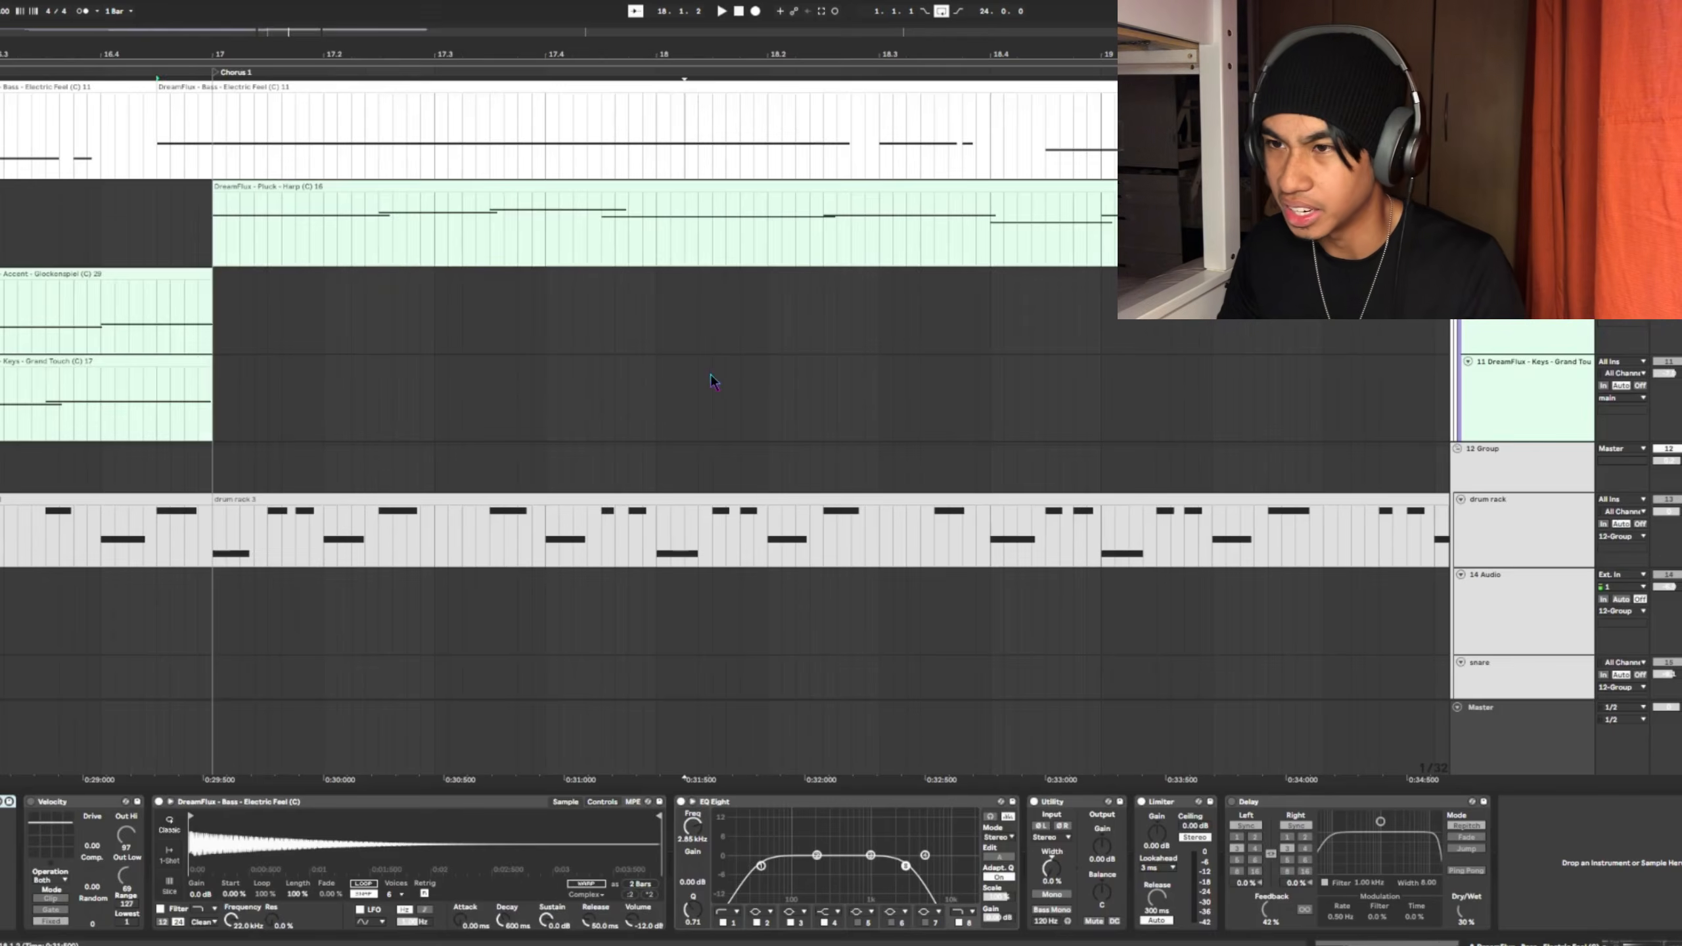
pyautogui.scroll(5, 438, 328)
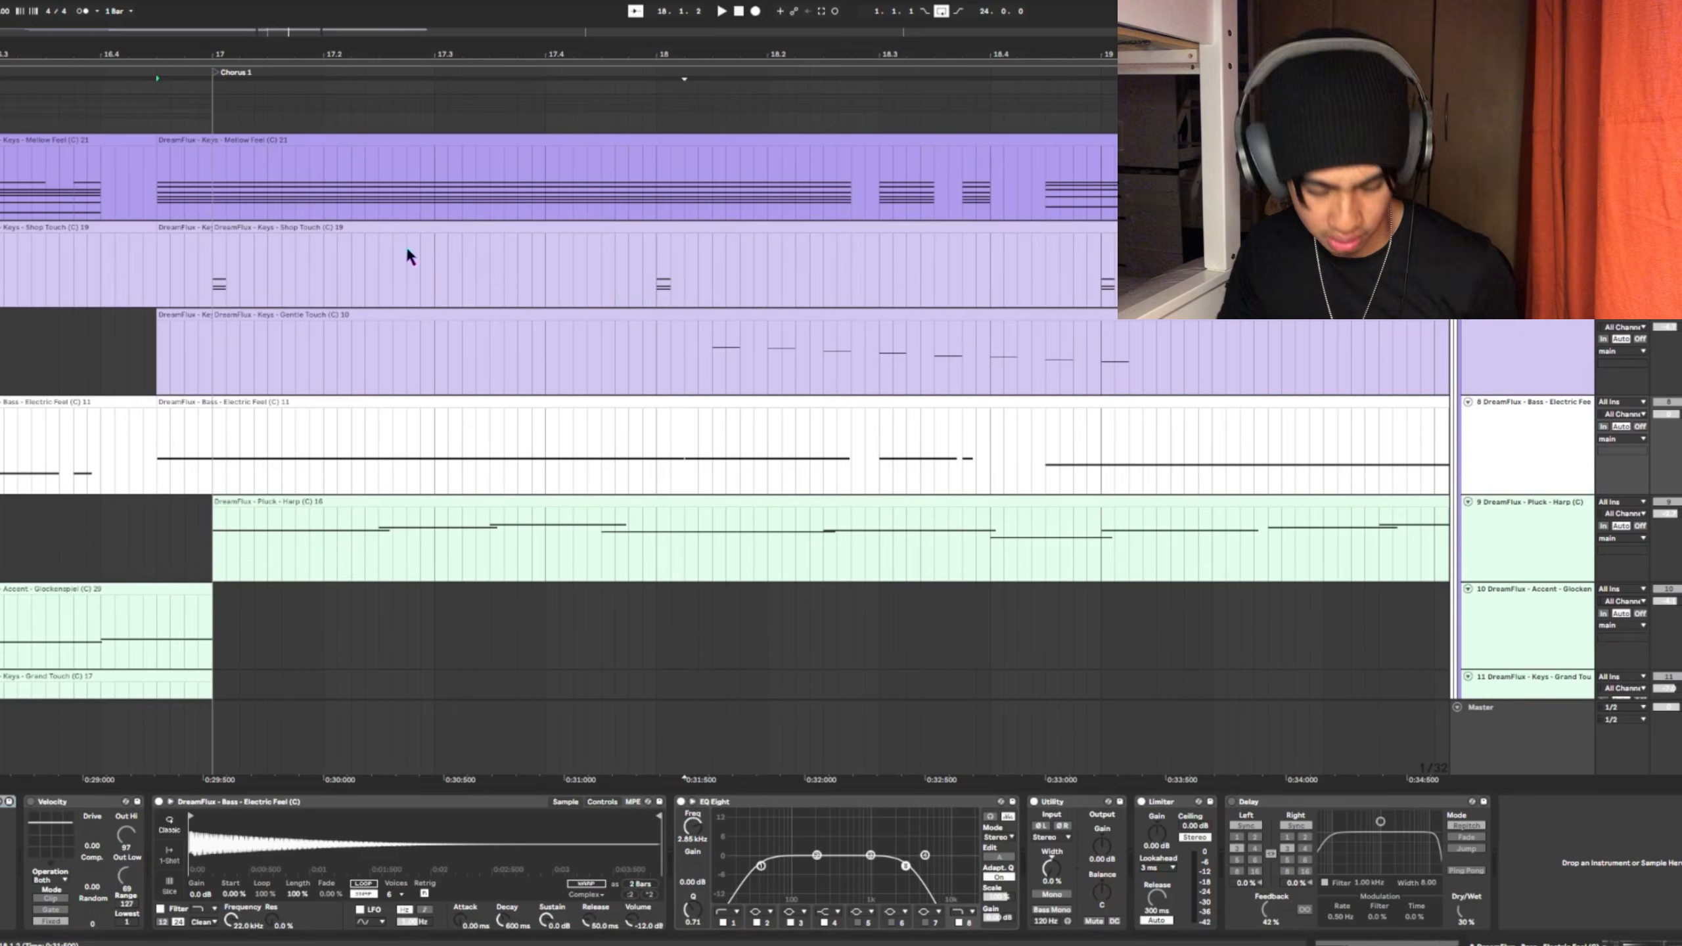
pyautogui.scroll(-2, 725, 338)
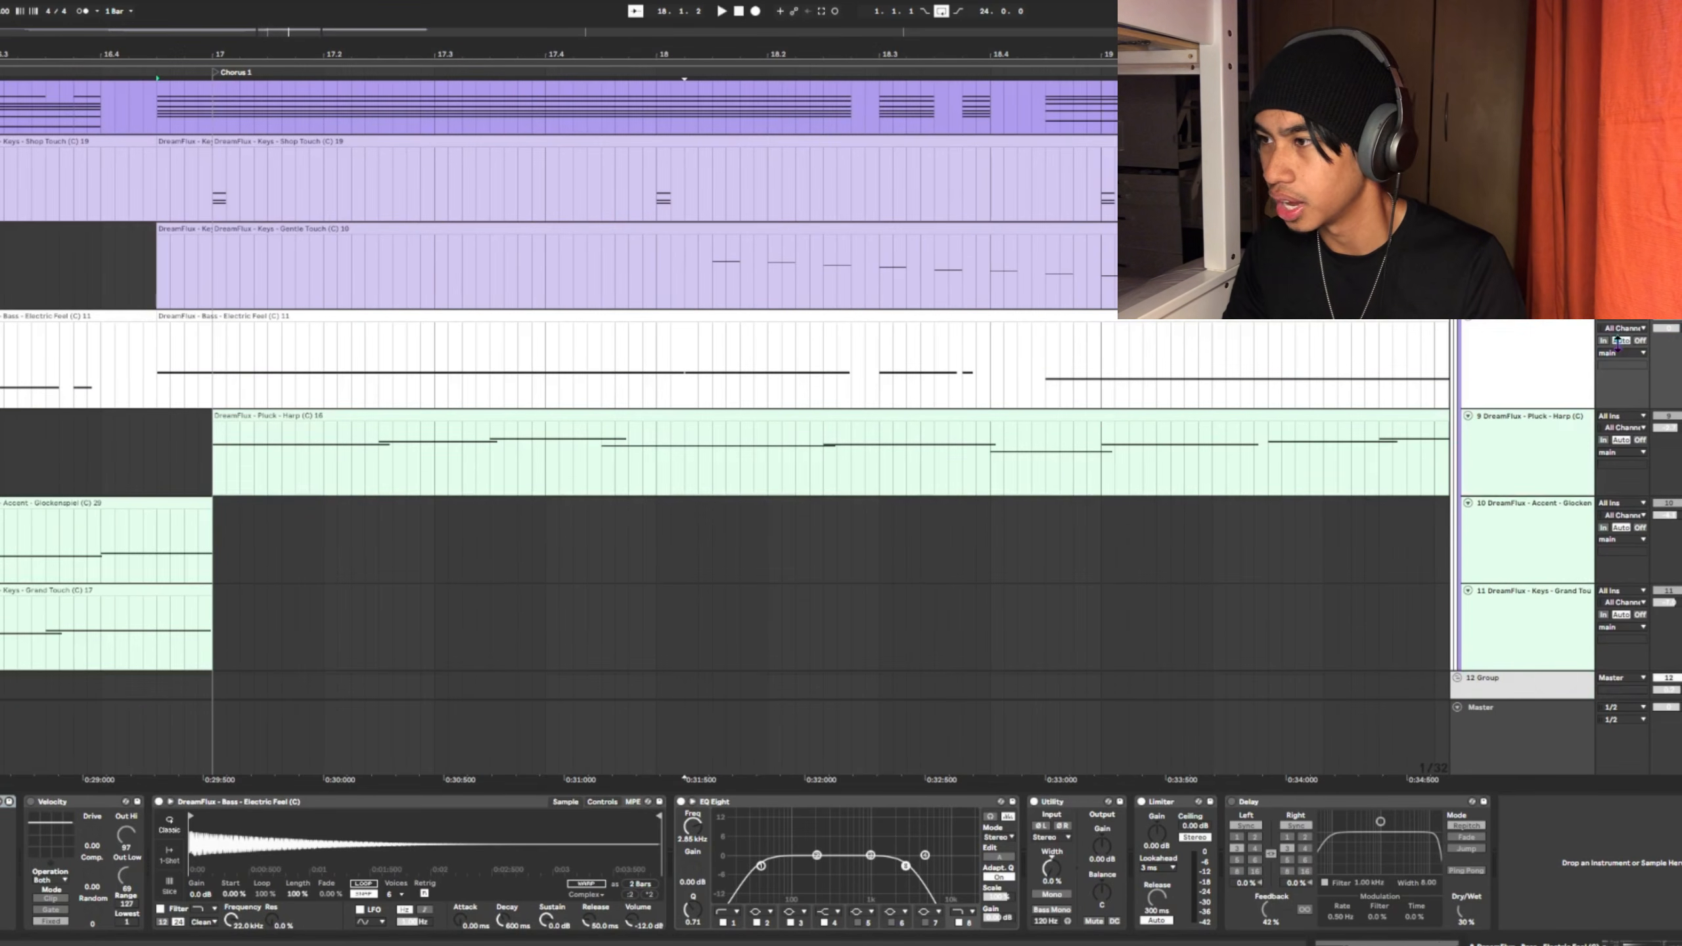
# Play Chorus 1 from bar 17 to listen to the Electric Feel bass with the other layers
pyautogui.press('space')
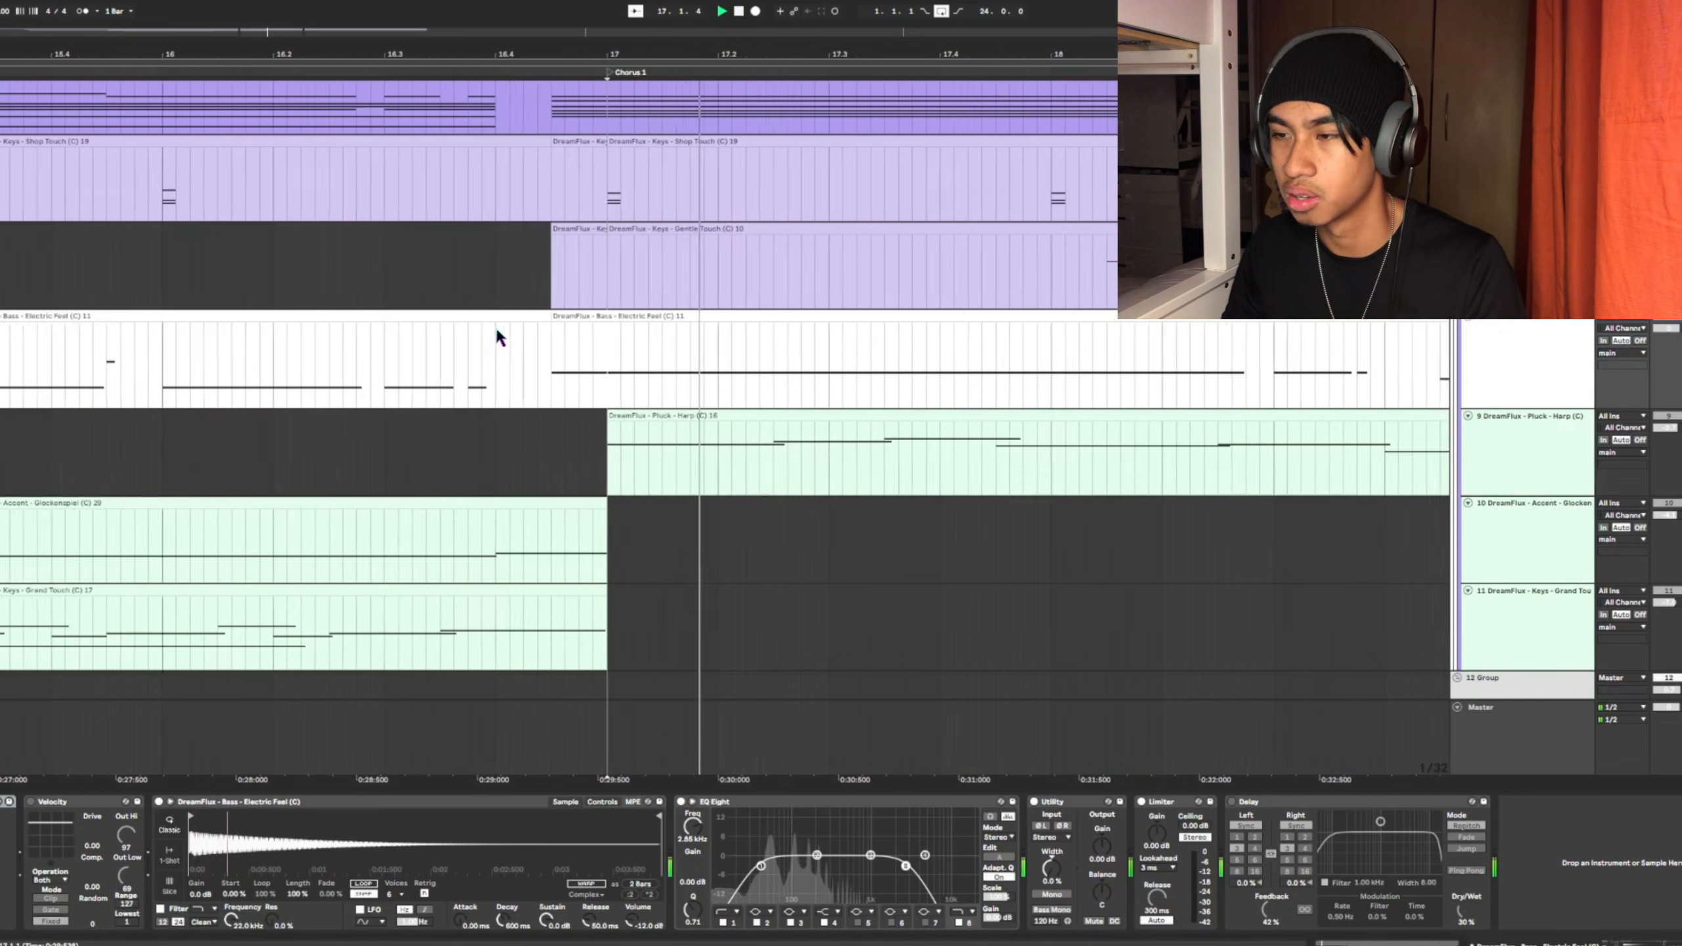
pyautogui.scroll(2, 1491, 371)
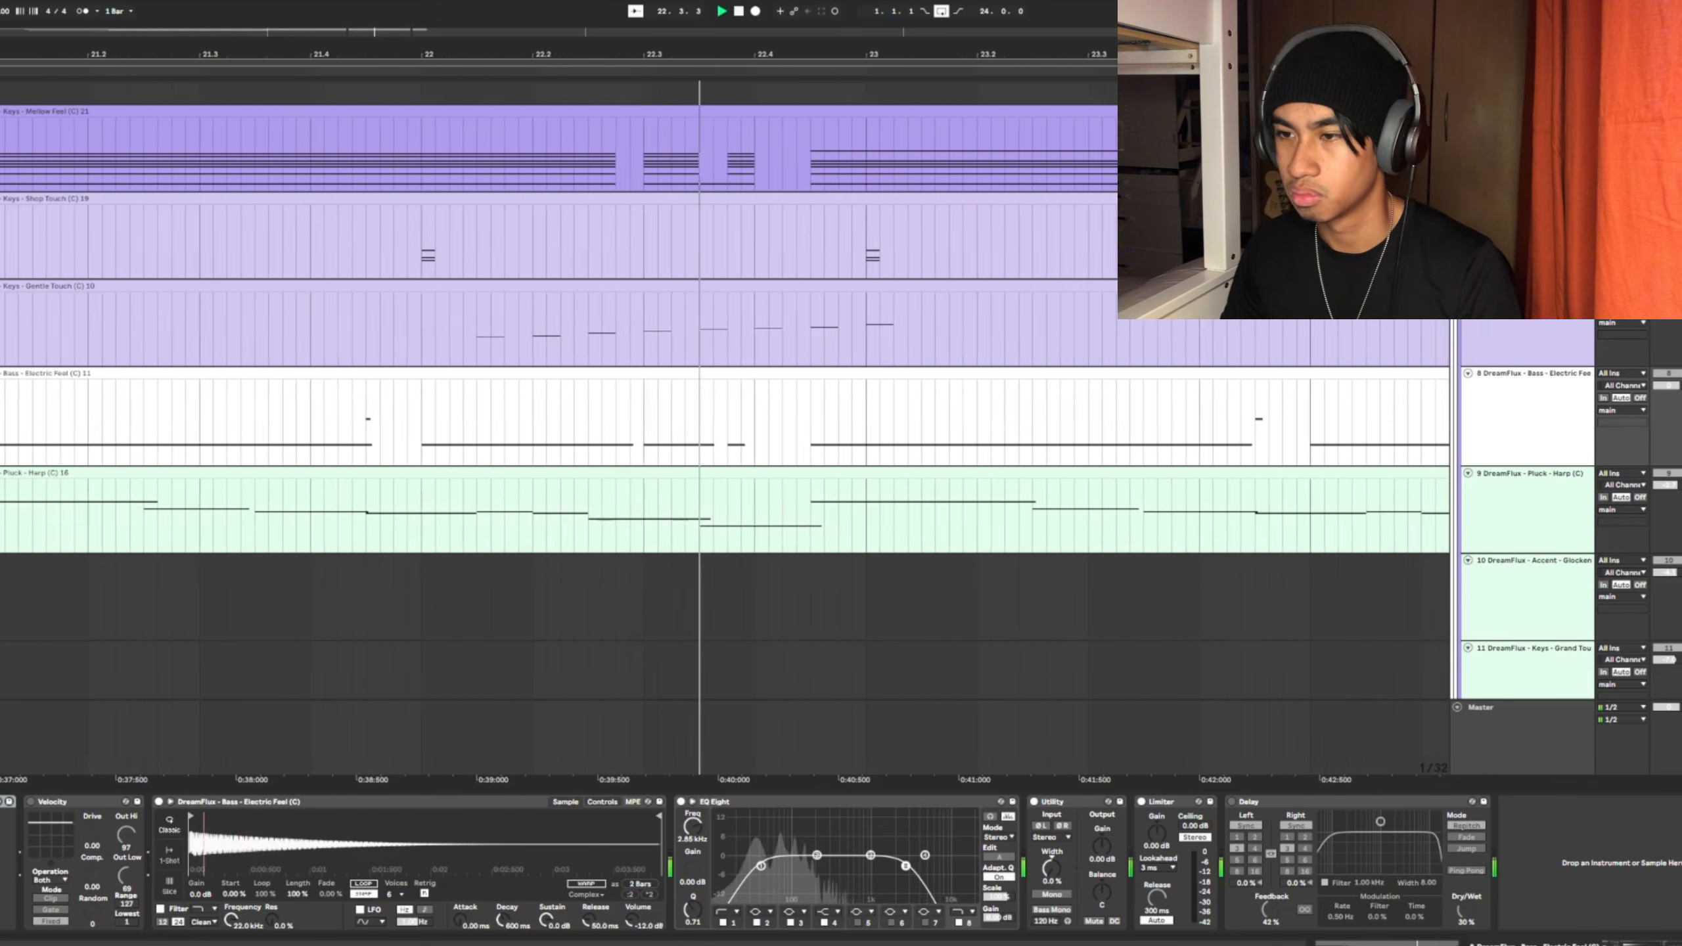
pyautogui.hscroll(-10, 189, 389)
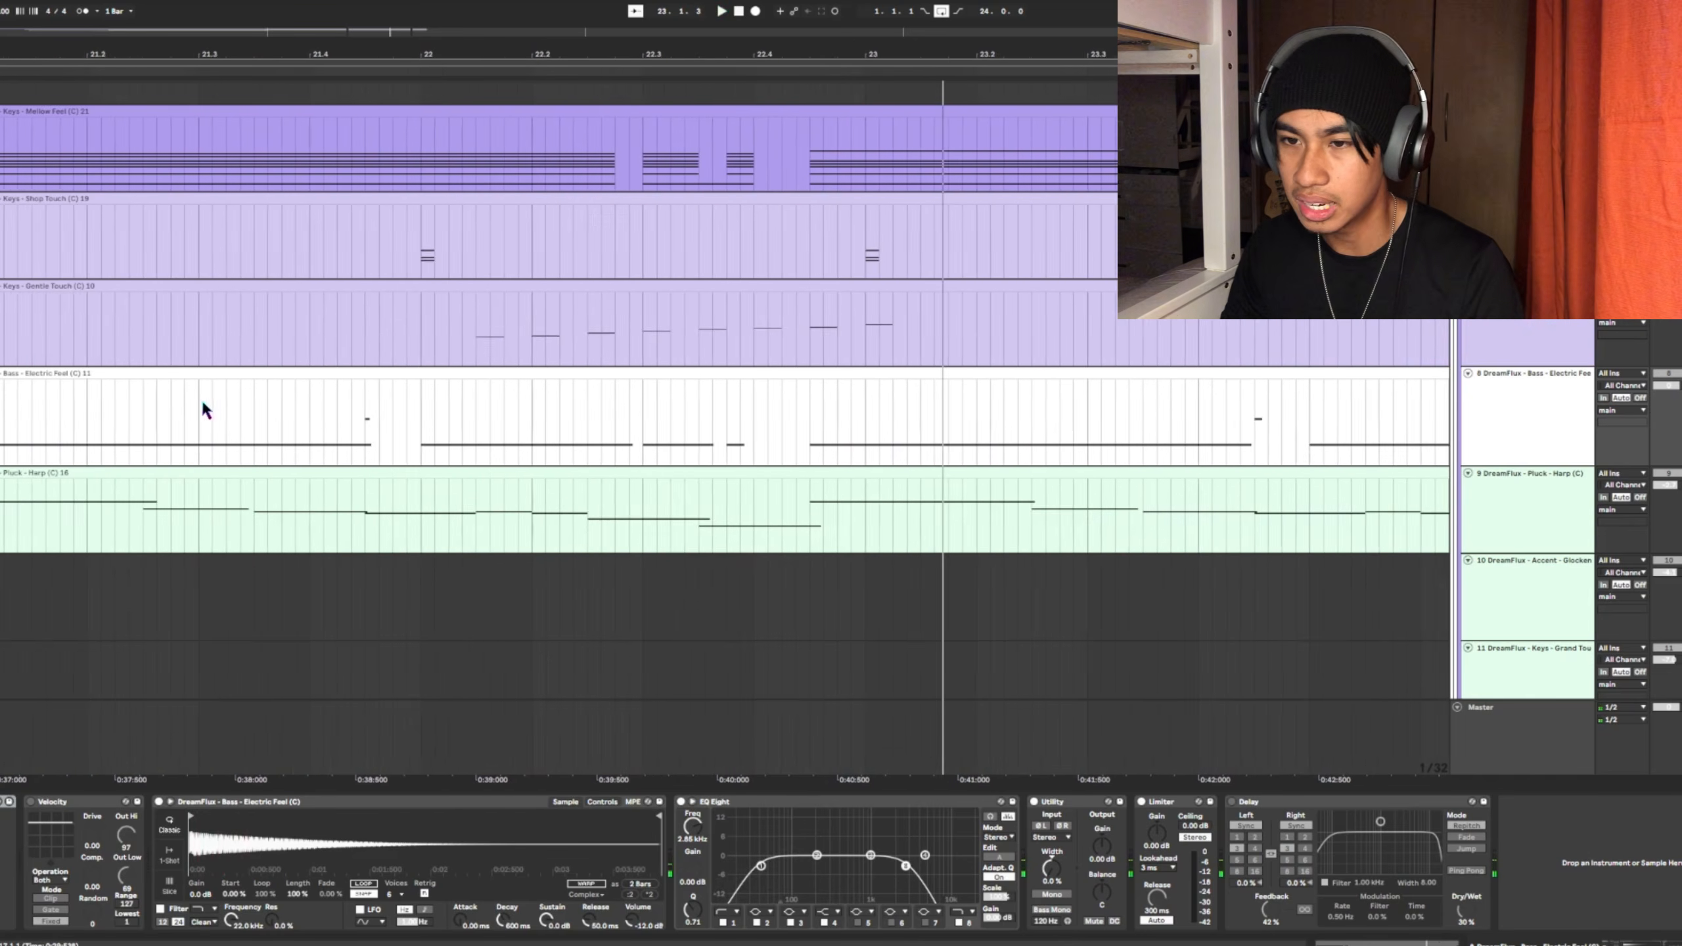
pyautogui.hscroll(-5, 240, 391)
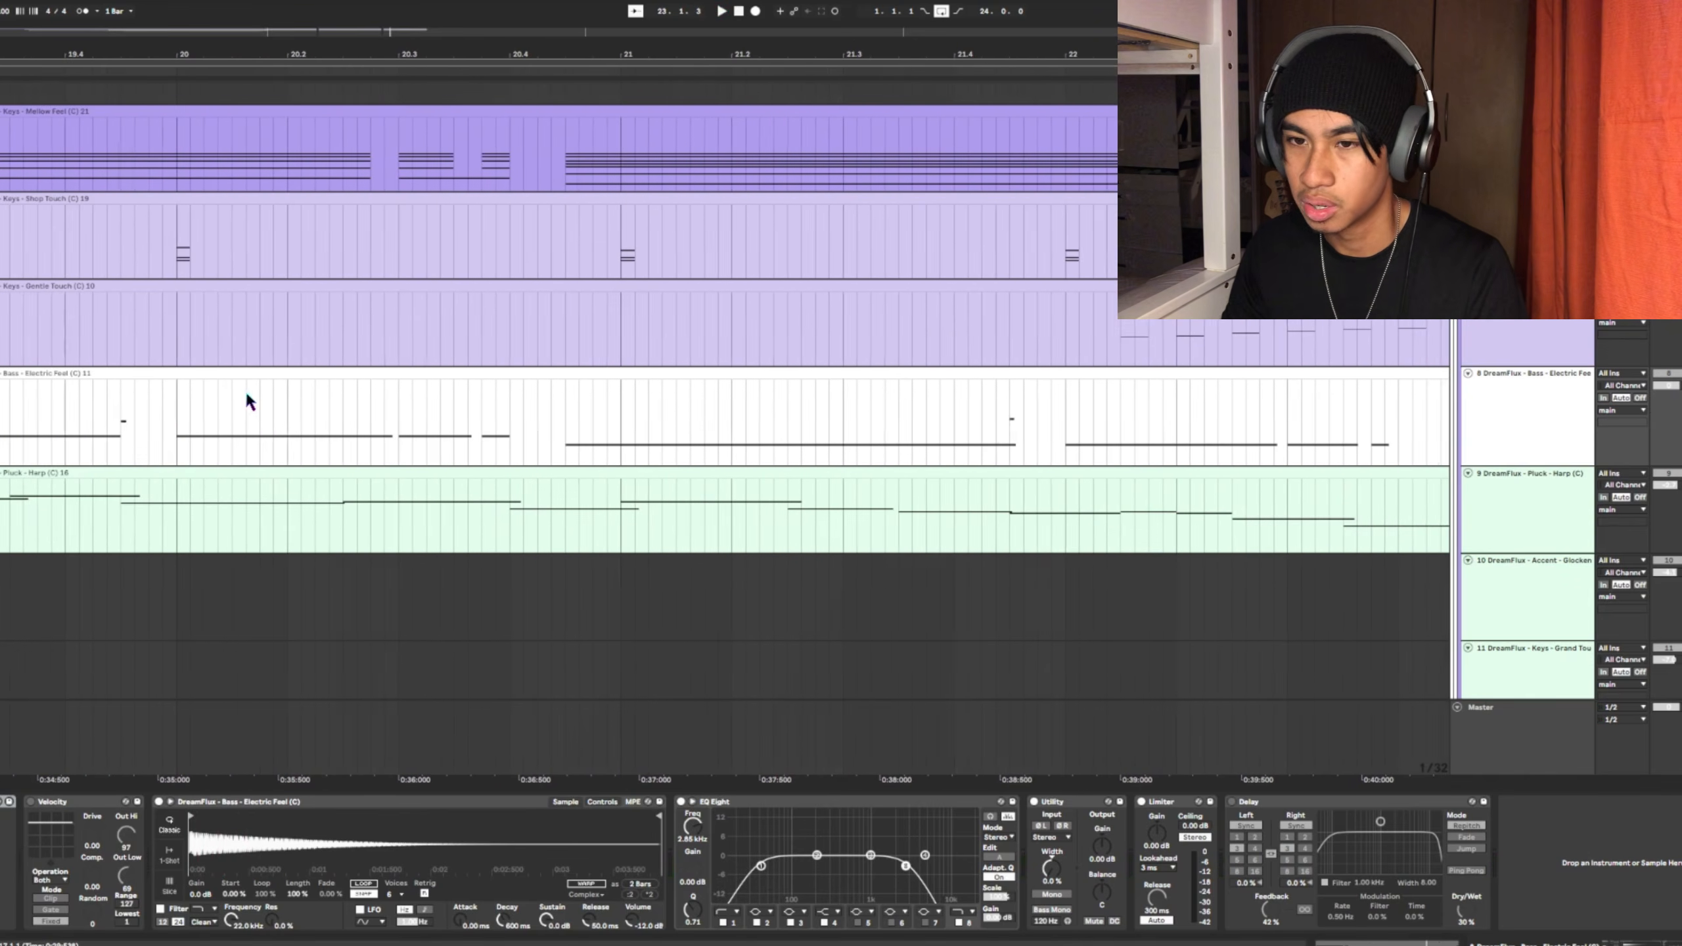
# Open the Electric Feel bass clip's notes and examine its long low notes and the short high notes between them
pyautogui.click(158, 372)
pyautogui.doubleClick(157, 373)
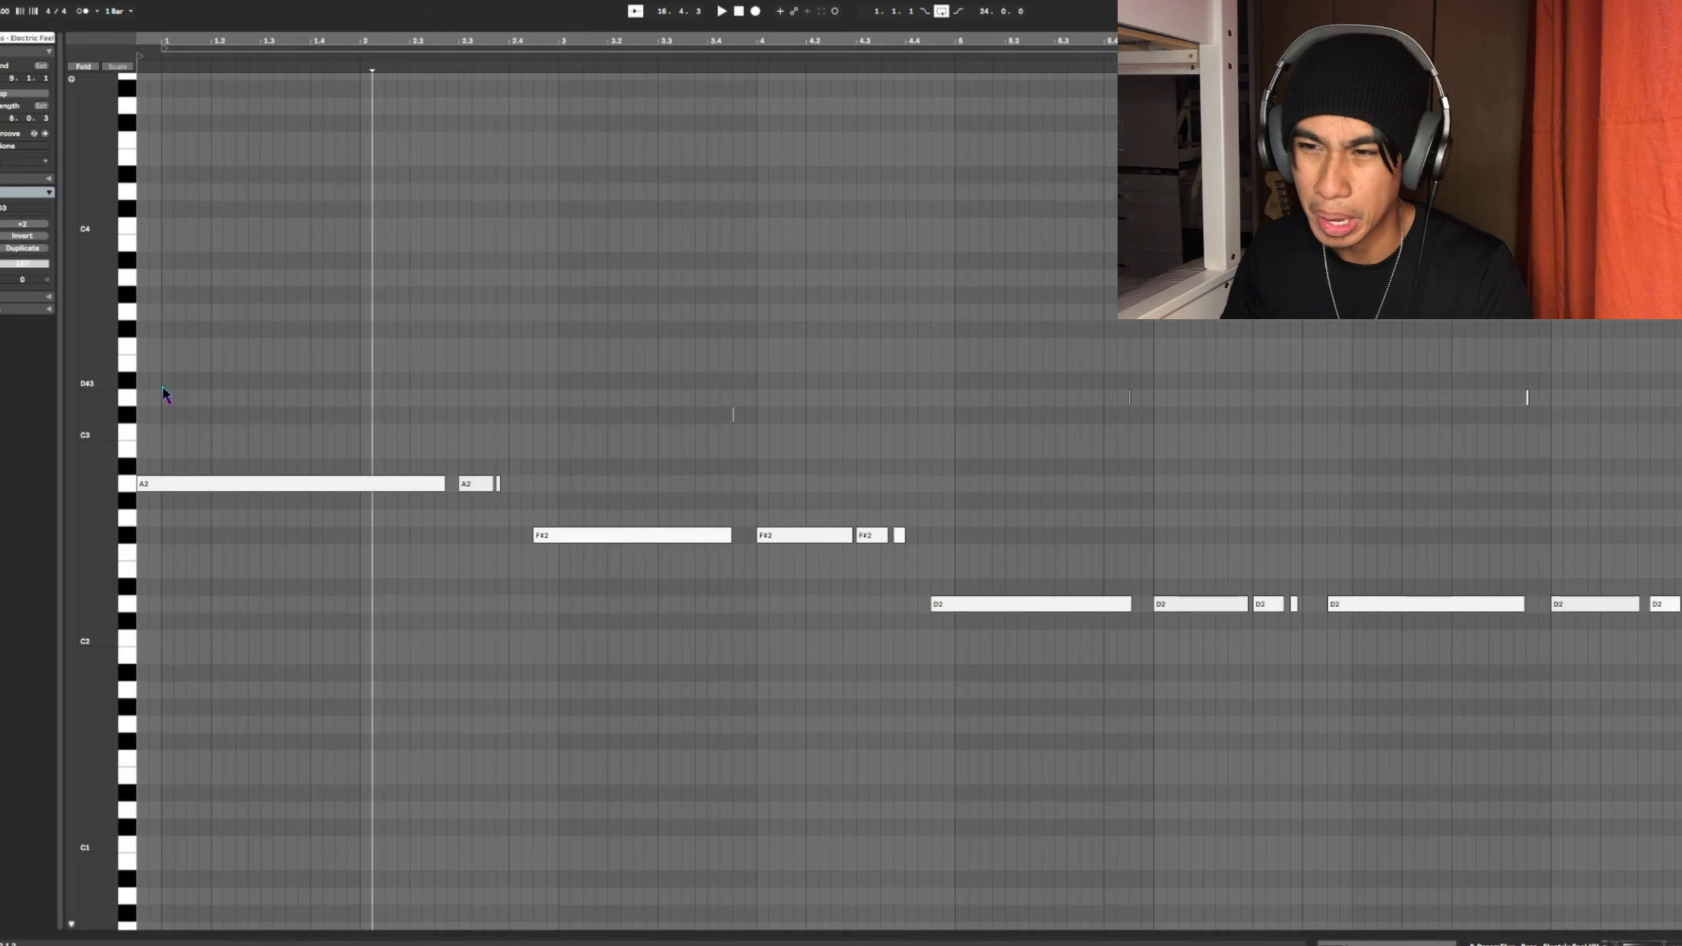
pyautogui.click(783, 417)
pyautogui.scroll(10, 692, 424)
pyautogui.click(1103, 408)
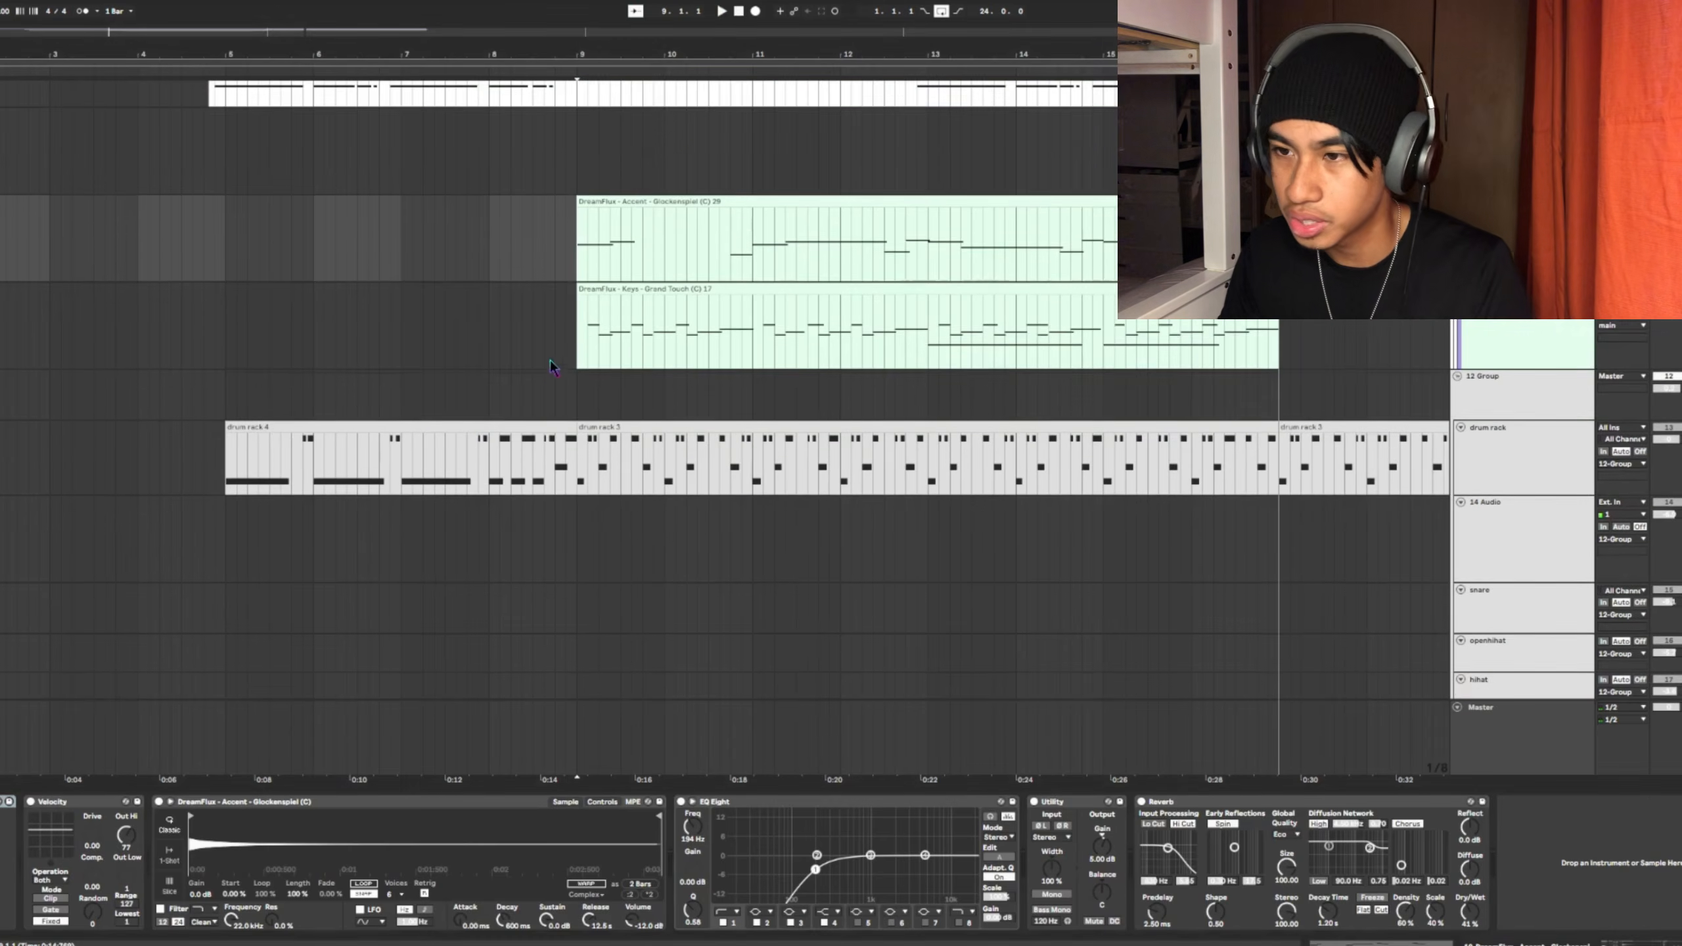
# Examine the notes of the Glockenspiel accent clip that starts at bar 9
pyautogui.scroll(3, 1394, 334)
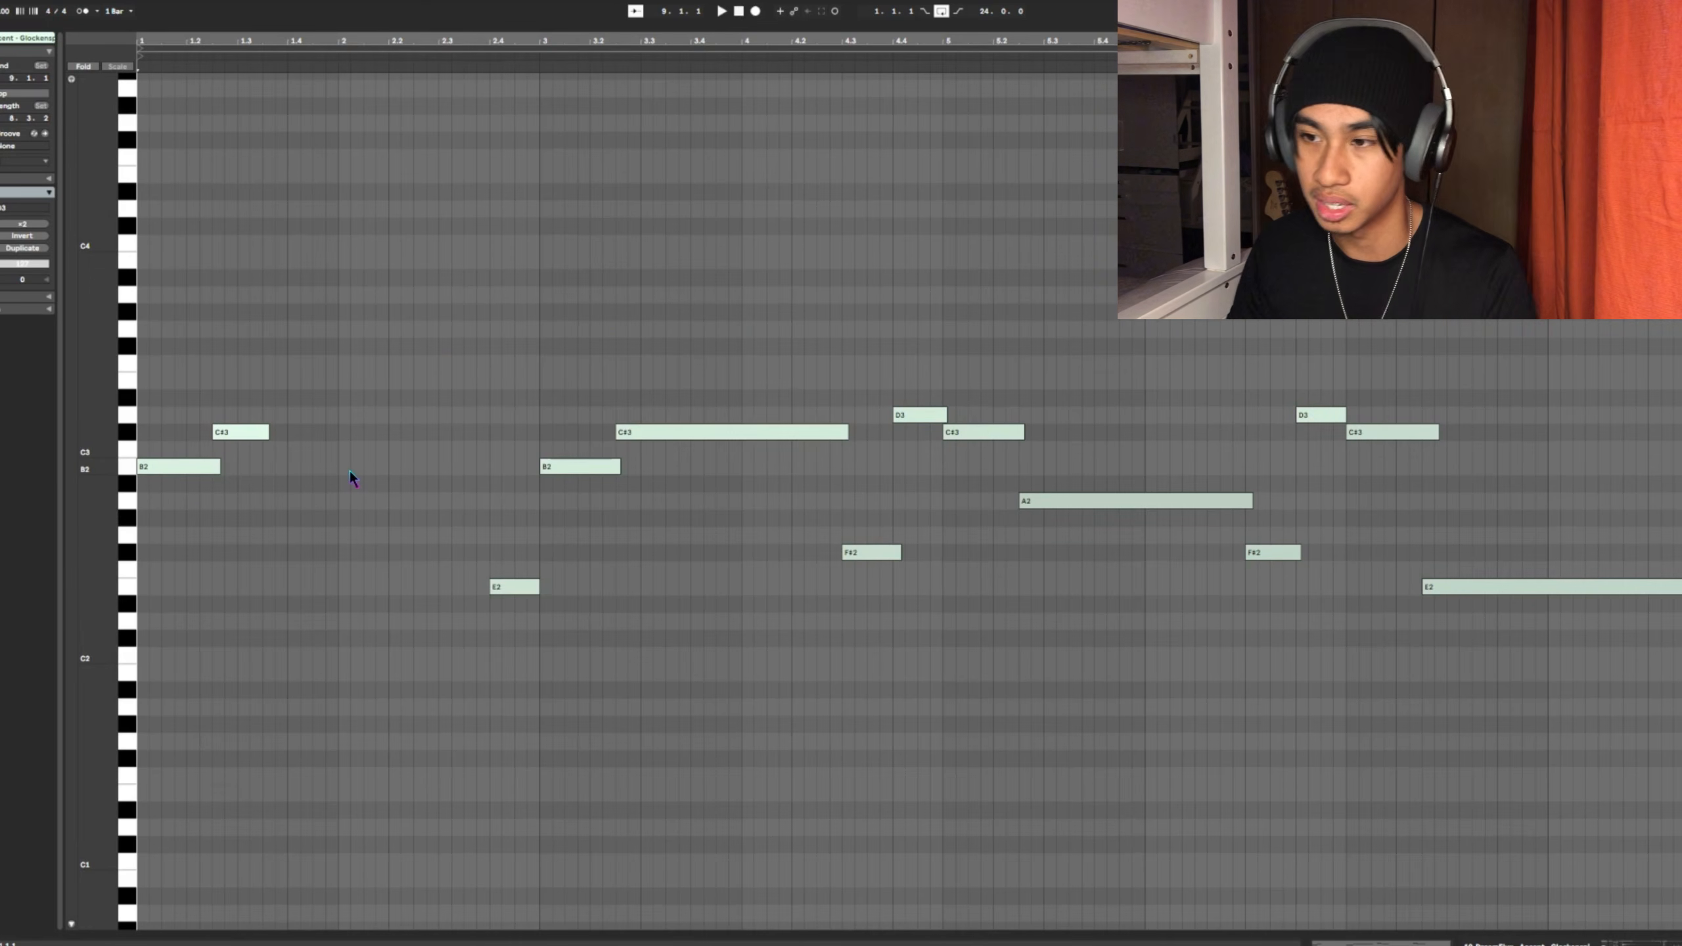
pyautogui.press('space')
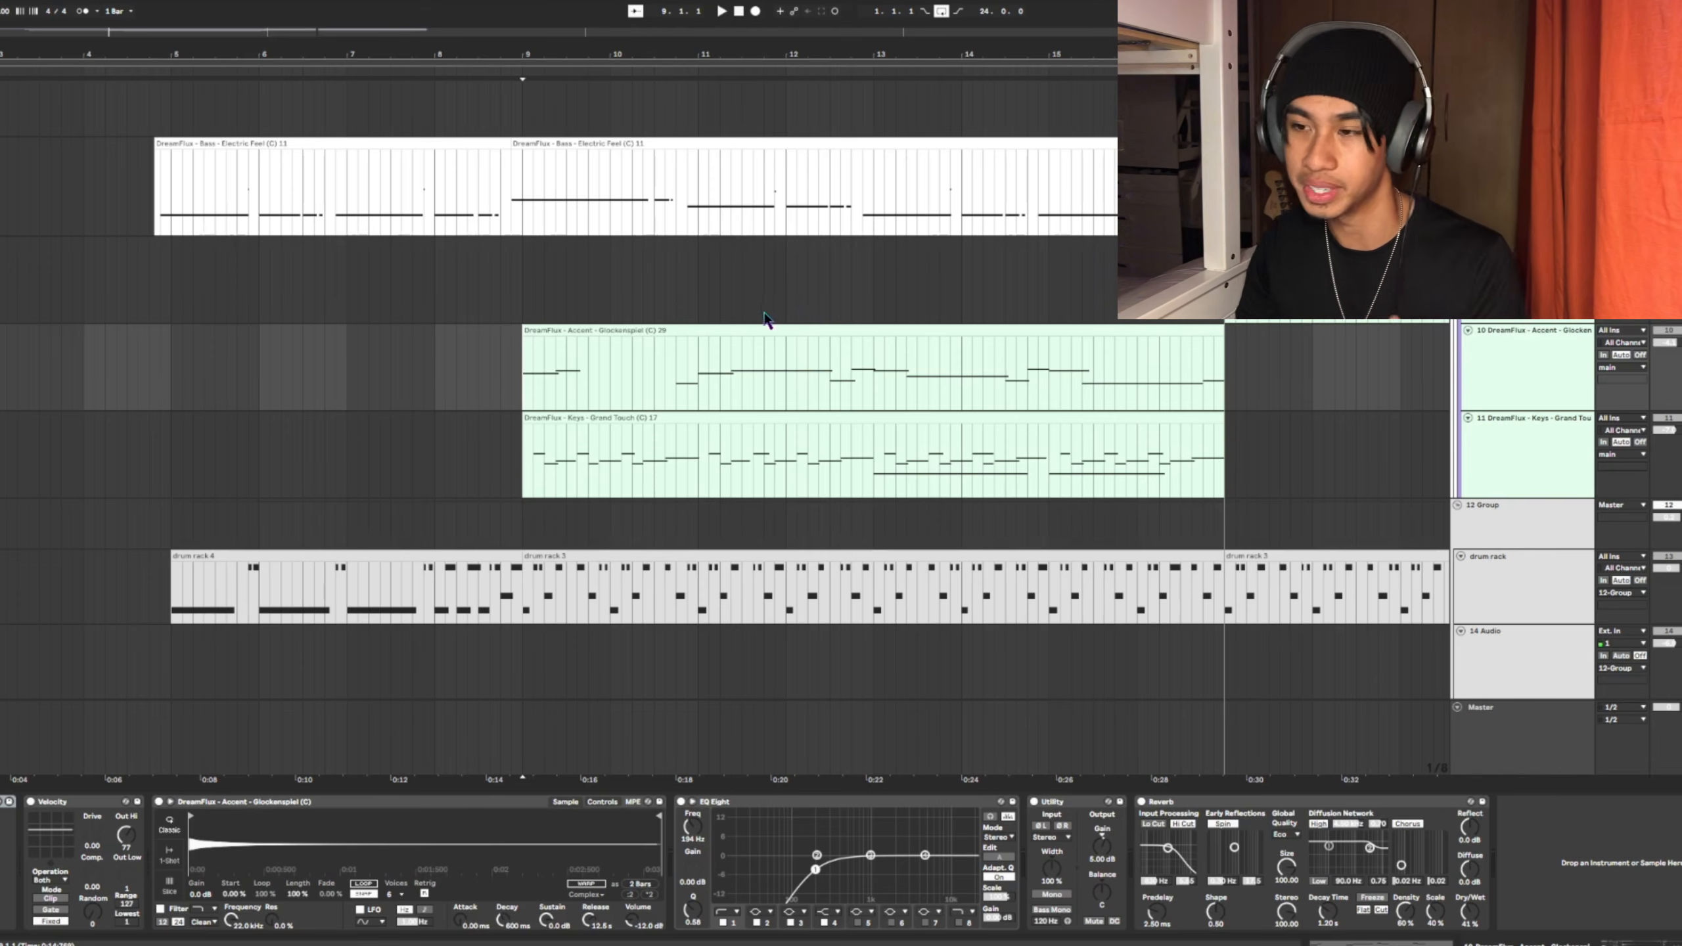
# Open the Grand Touch keys clip and play it from bar 9, returning to the arrangement during playback
pyautogui.scroll(-1, 770, 323)
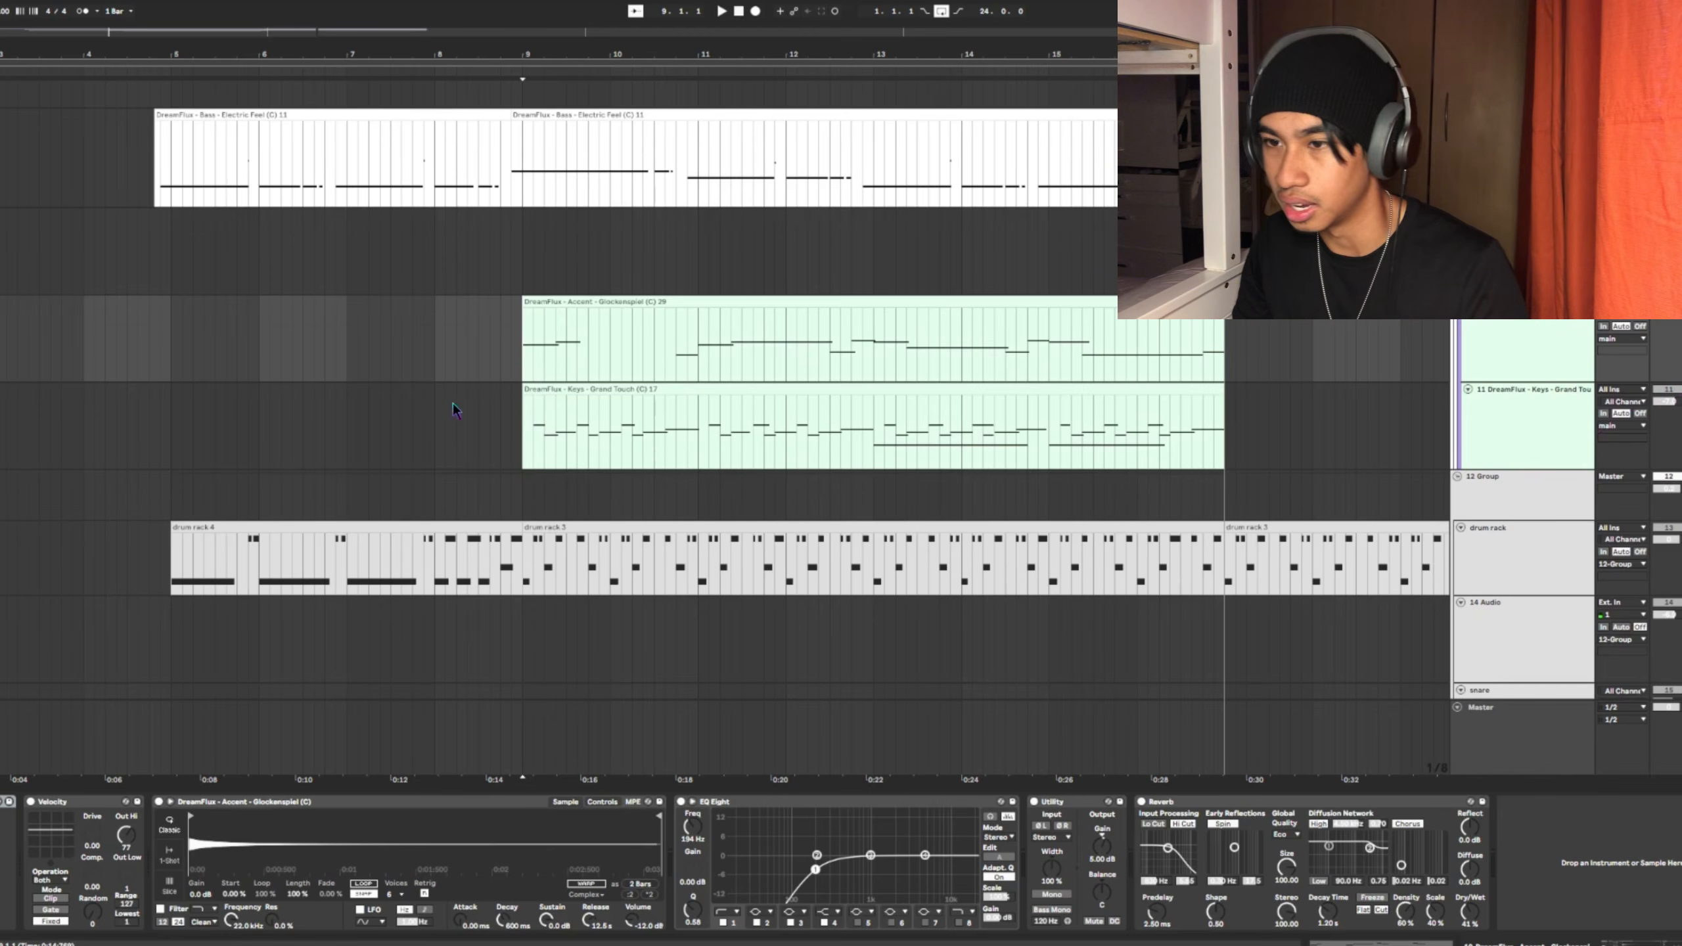
pyautogui.doubleClick(588, 389)
pyautogui.press('space')
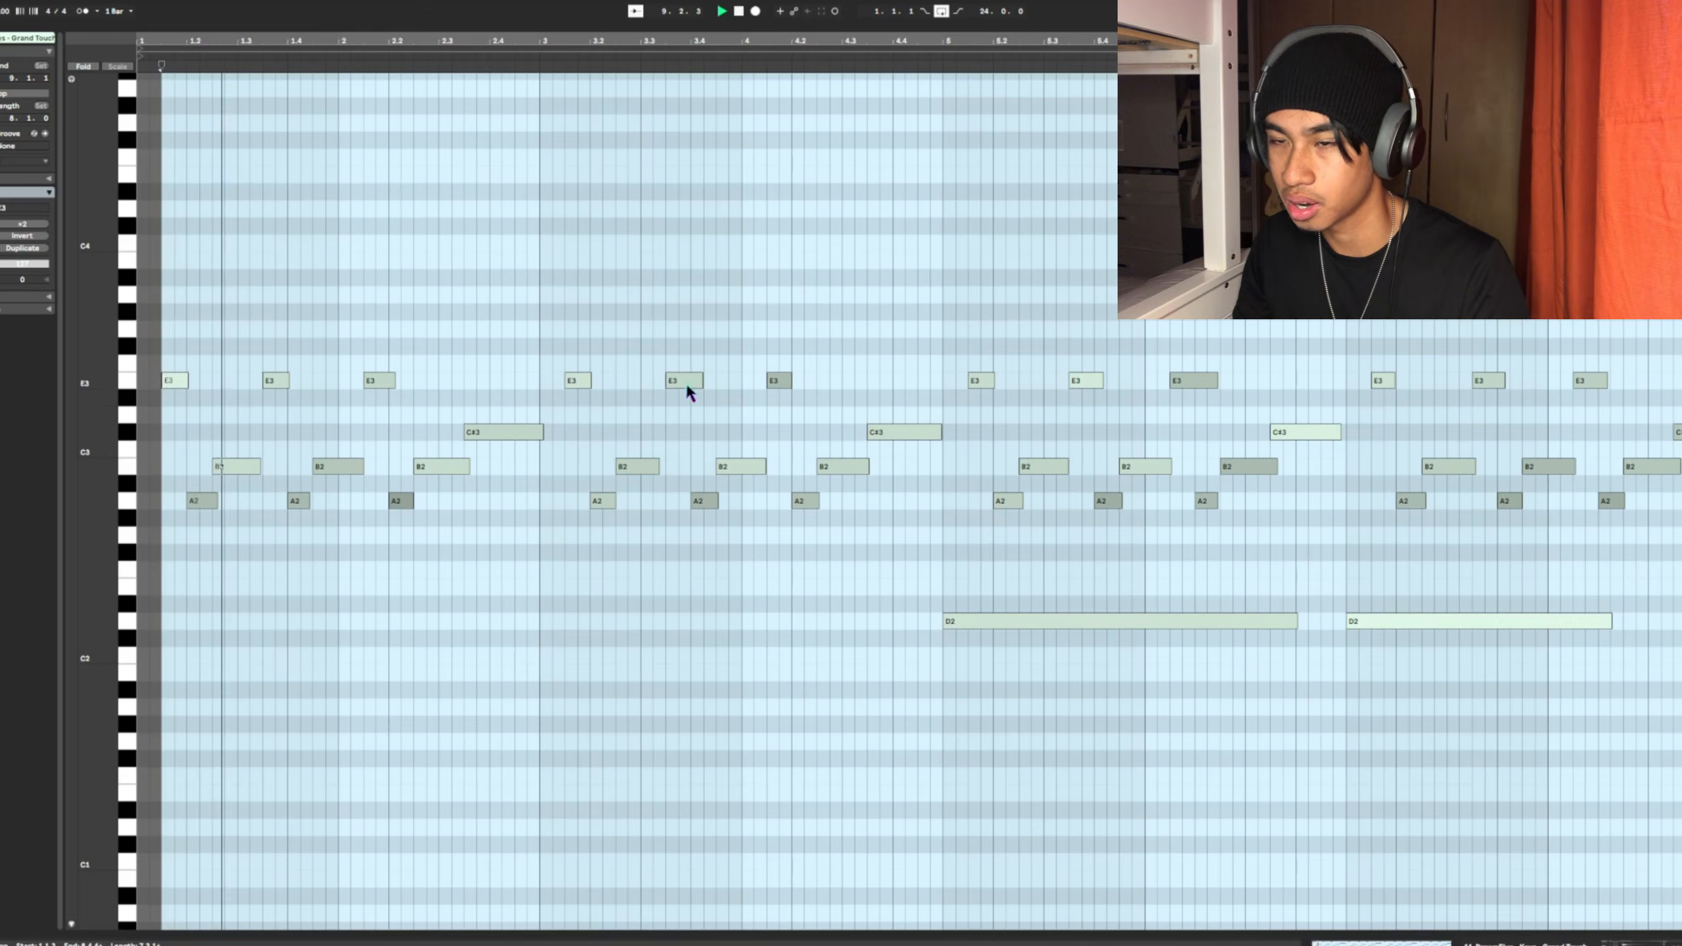
pyautogui.hotkey('shift', 'Tab')
pyautogui.scroll(5, 687, 384)
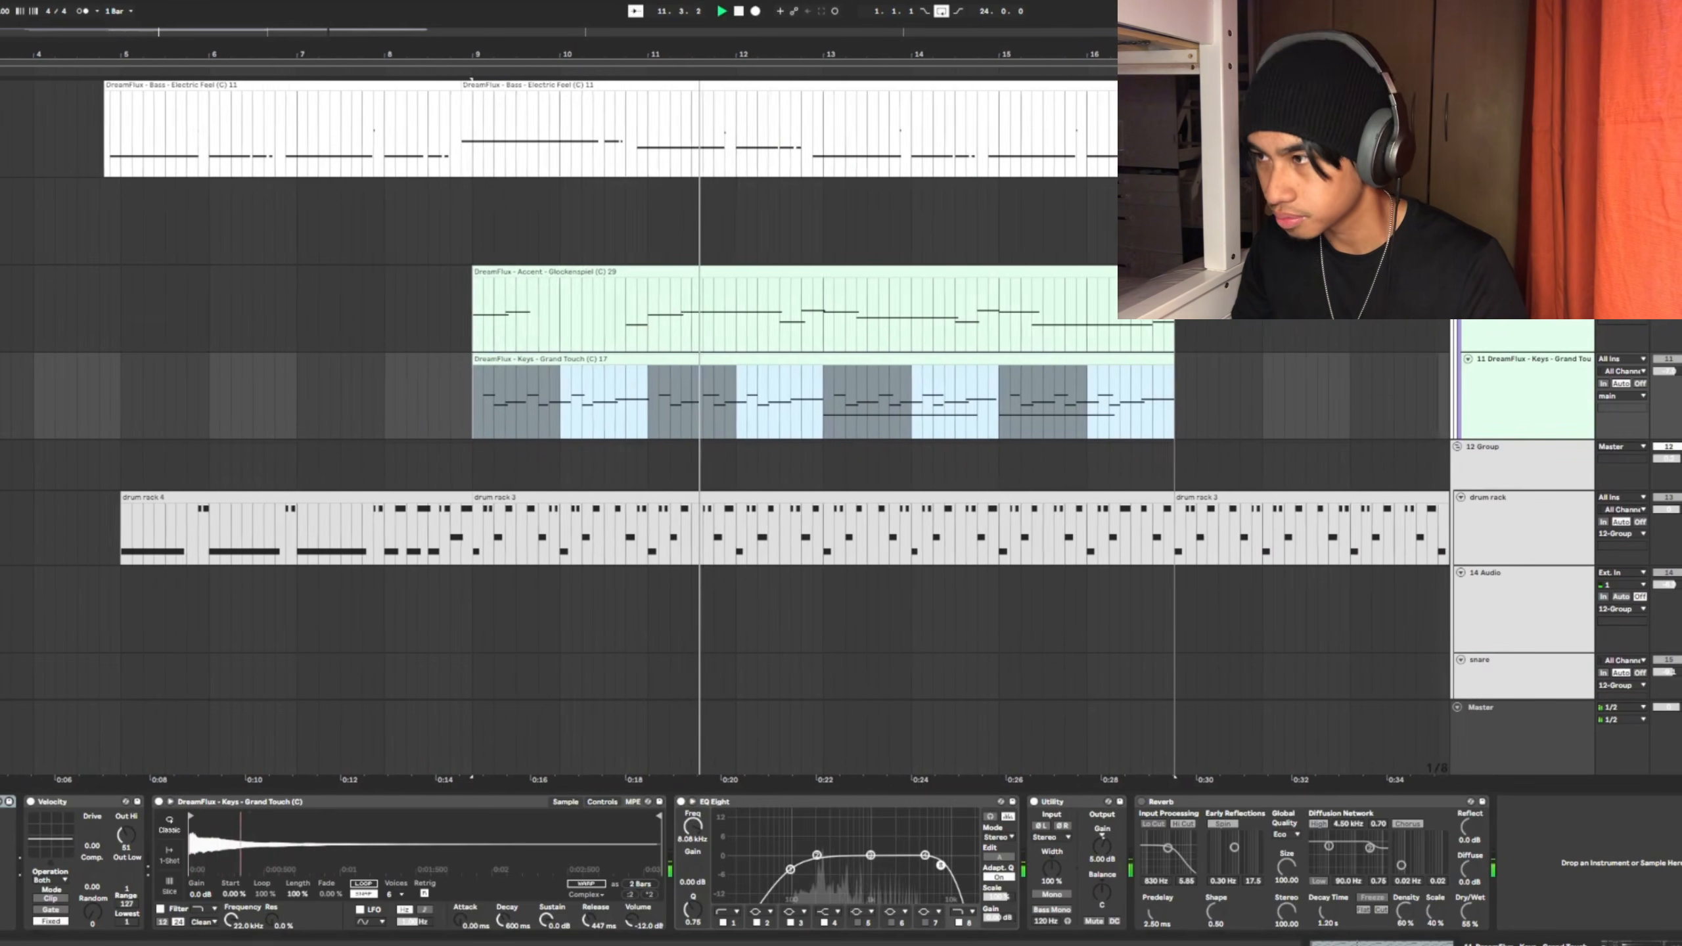
pyautogui.press('space')
# Reopen the Grand Touch keys clip and select its upper run of notes
pyautogui.click(460, 374)
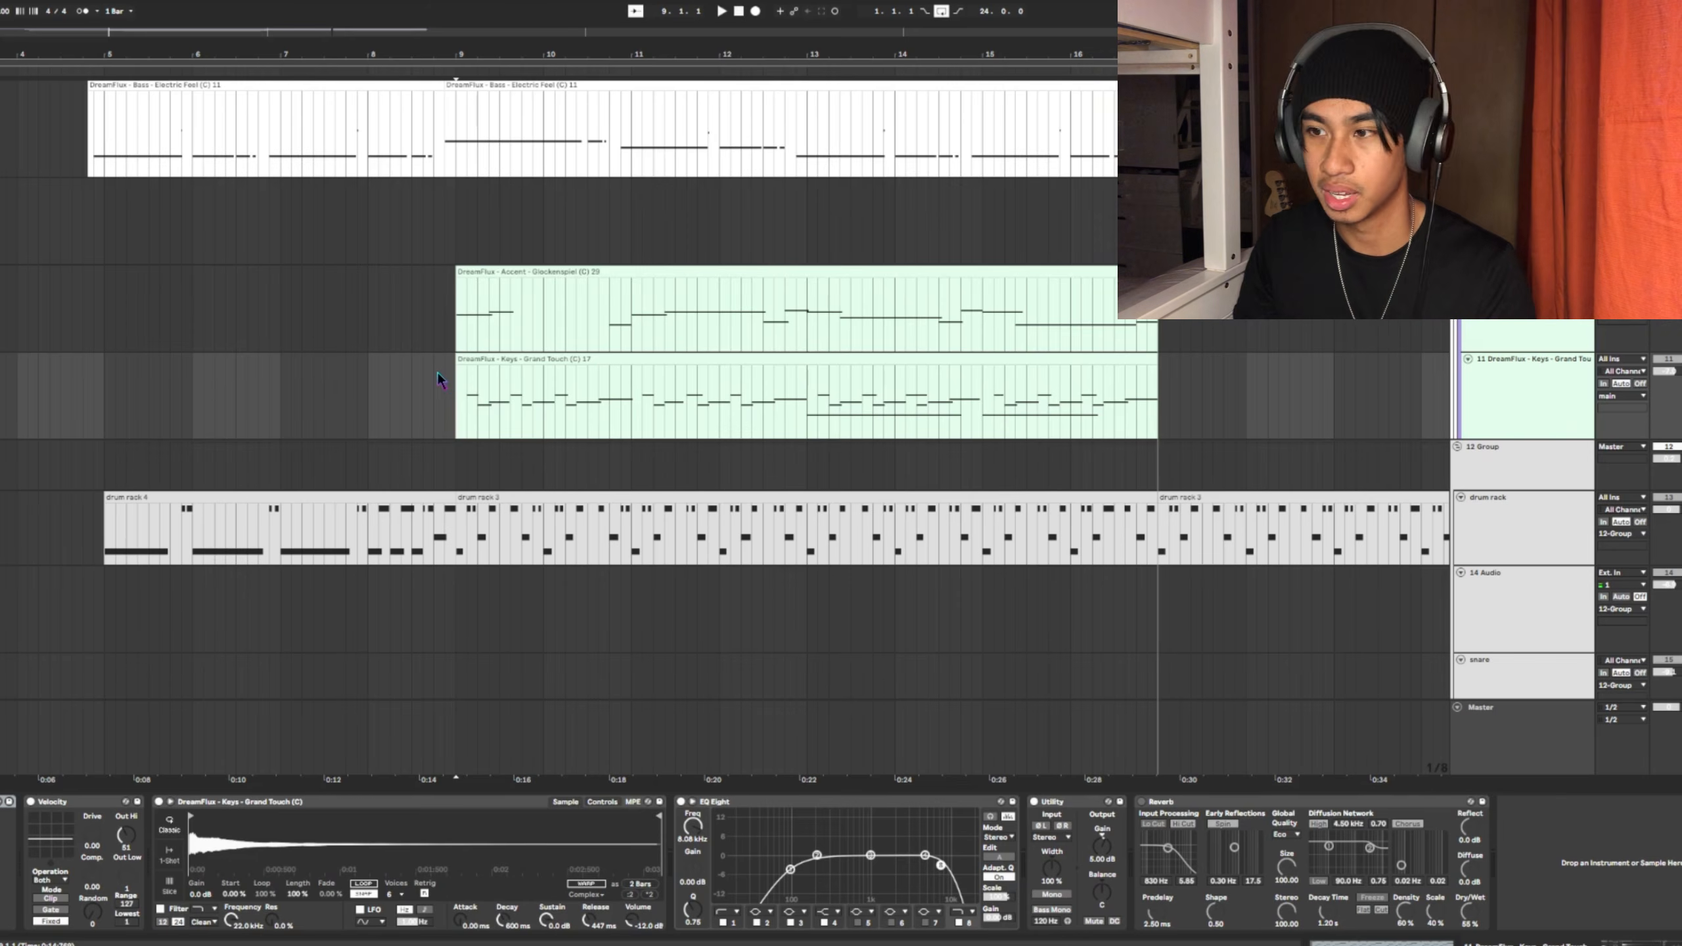
pyautogui.doubleClick(658, 356)
pyautogui.moveTo(179, 288); pyautogui.dragTo(1679, 547)
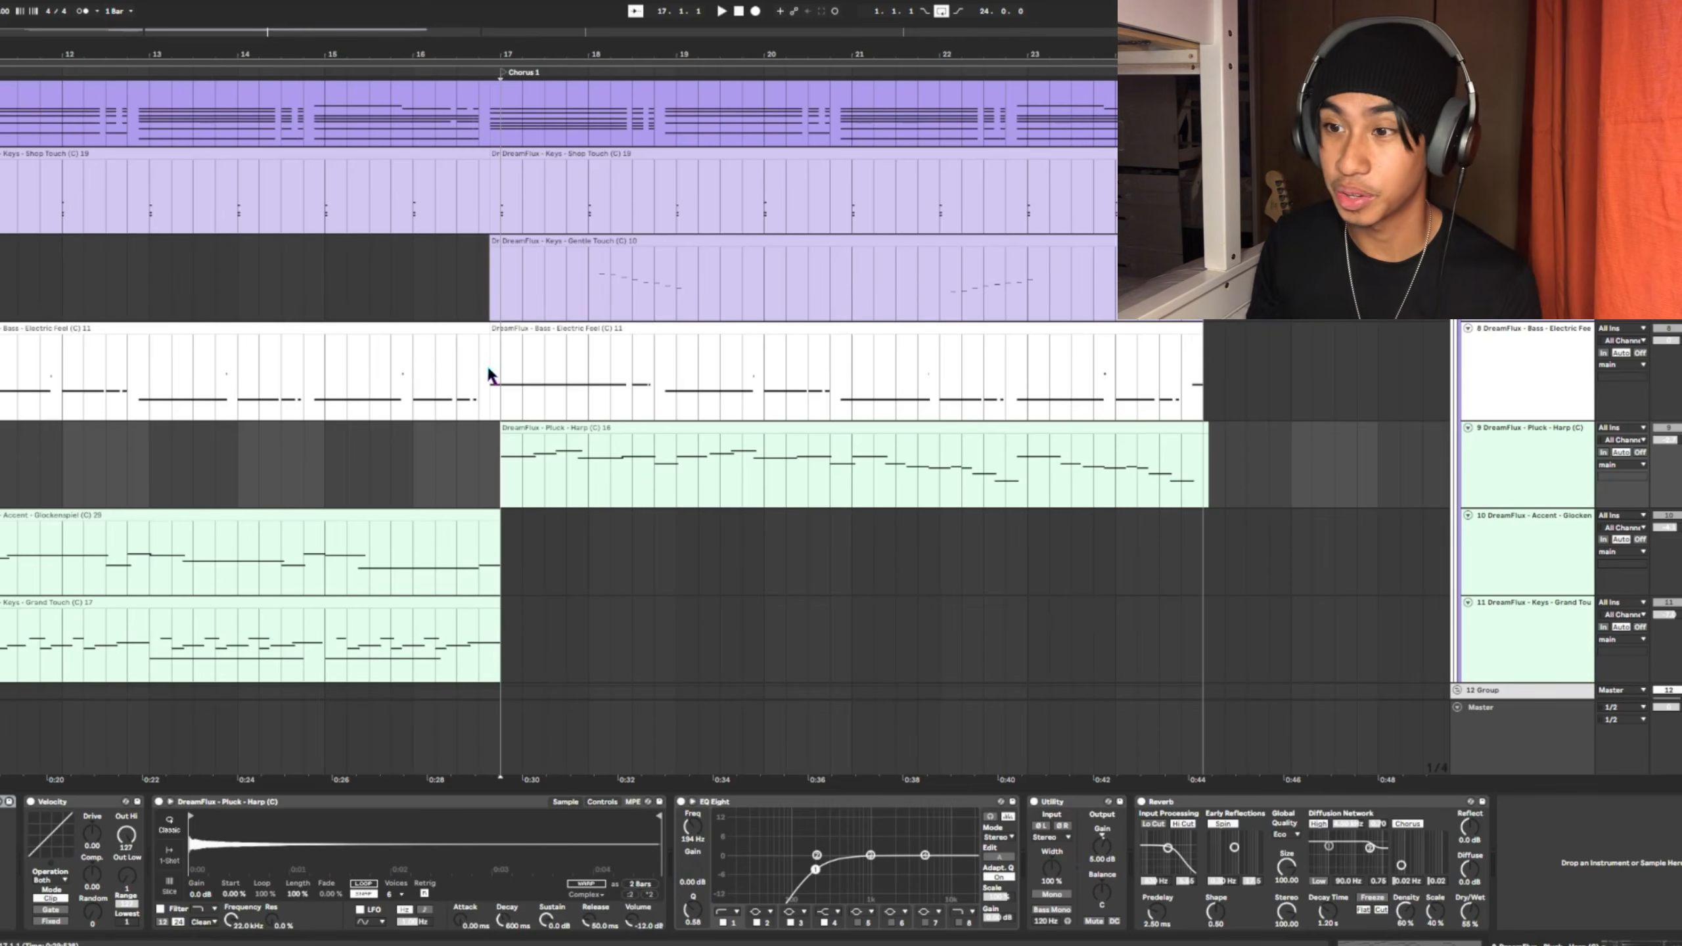
# Select the Pluck Harp clip in Chorus 1 and play the section from bar 17
pyautogui.click(556, 430)
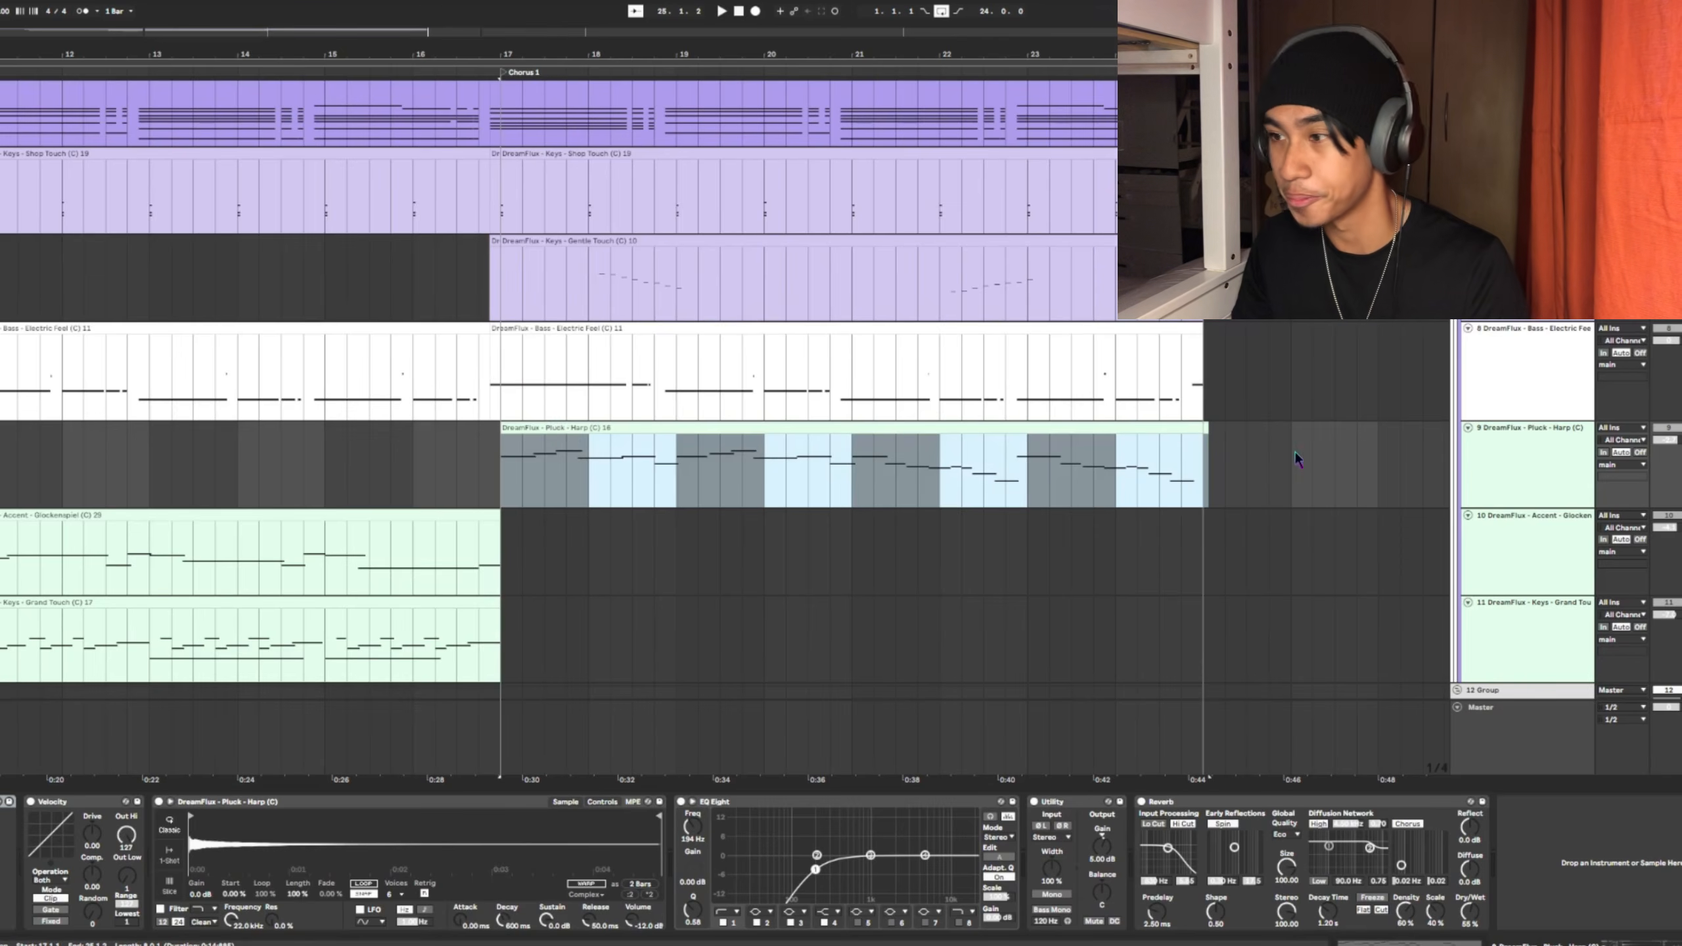
pyautogui.click(535, 479)
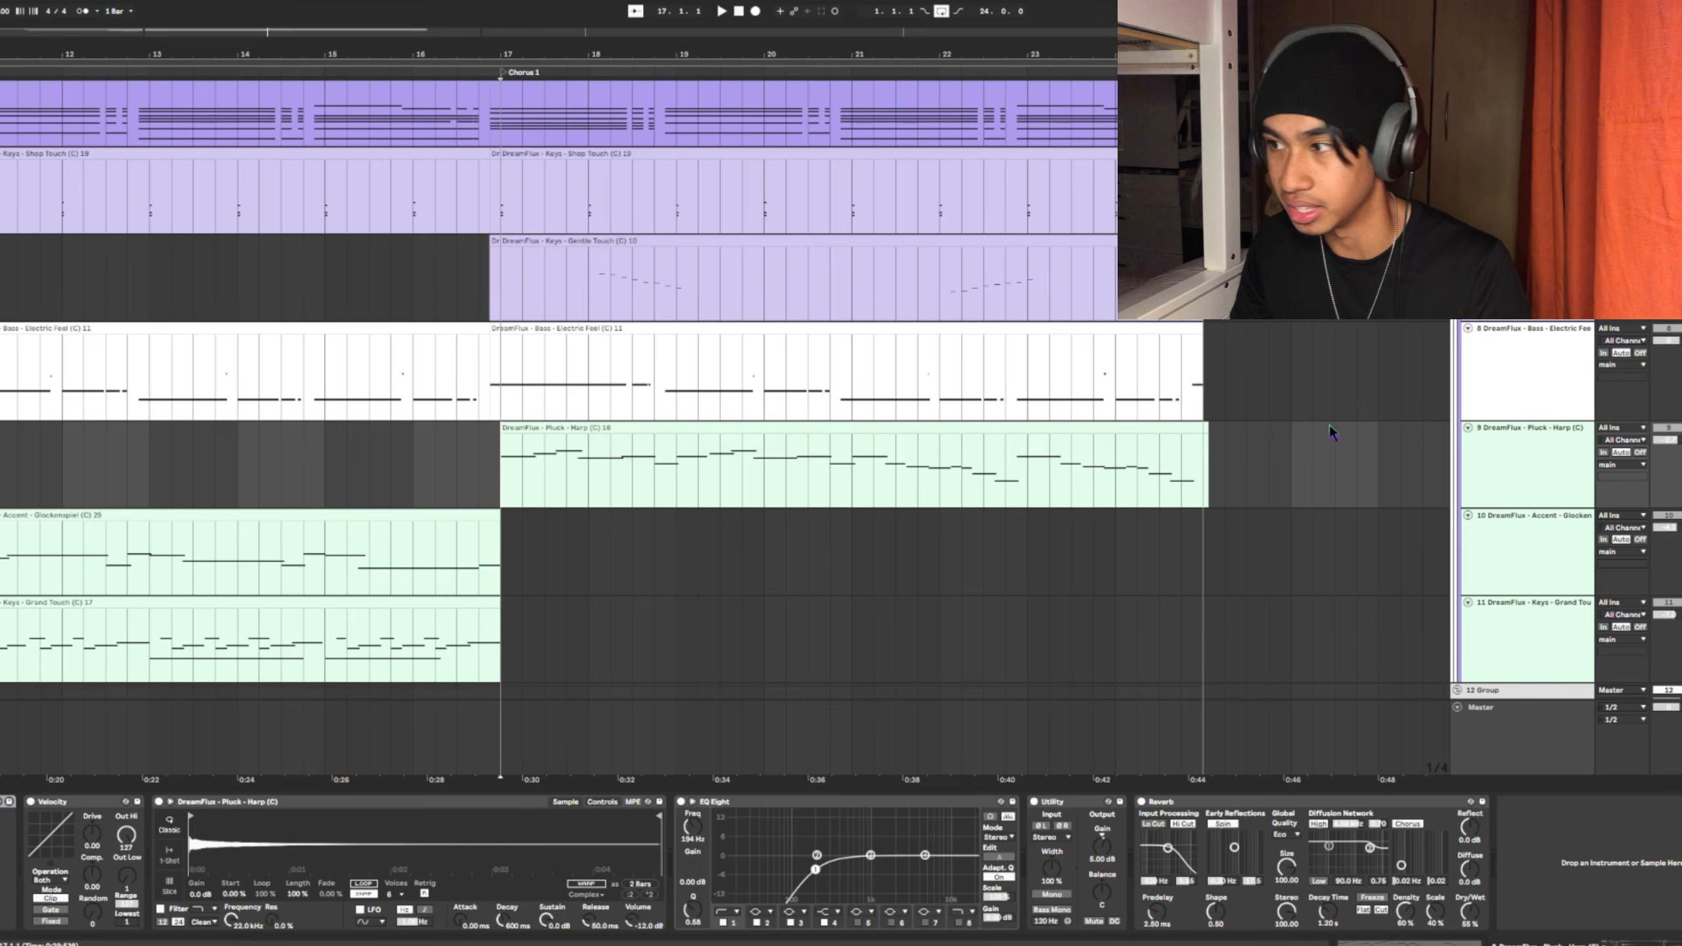
pyautogui.press('space')
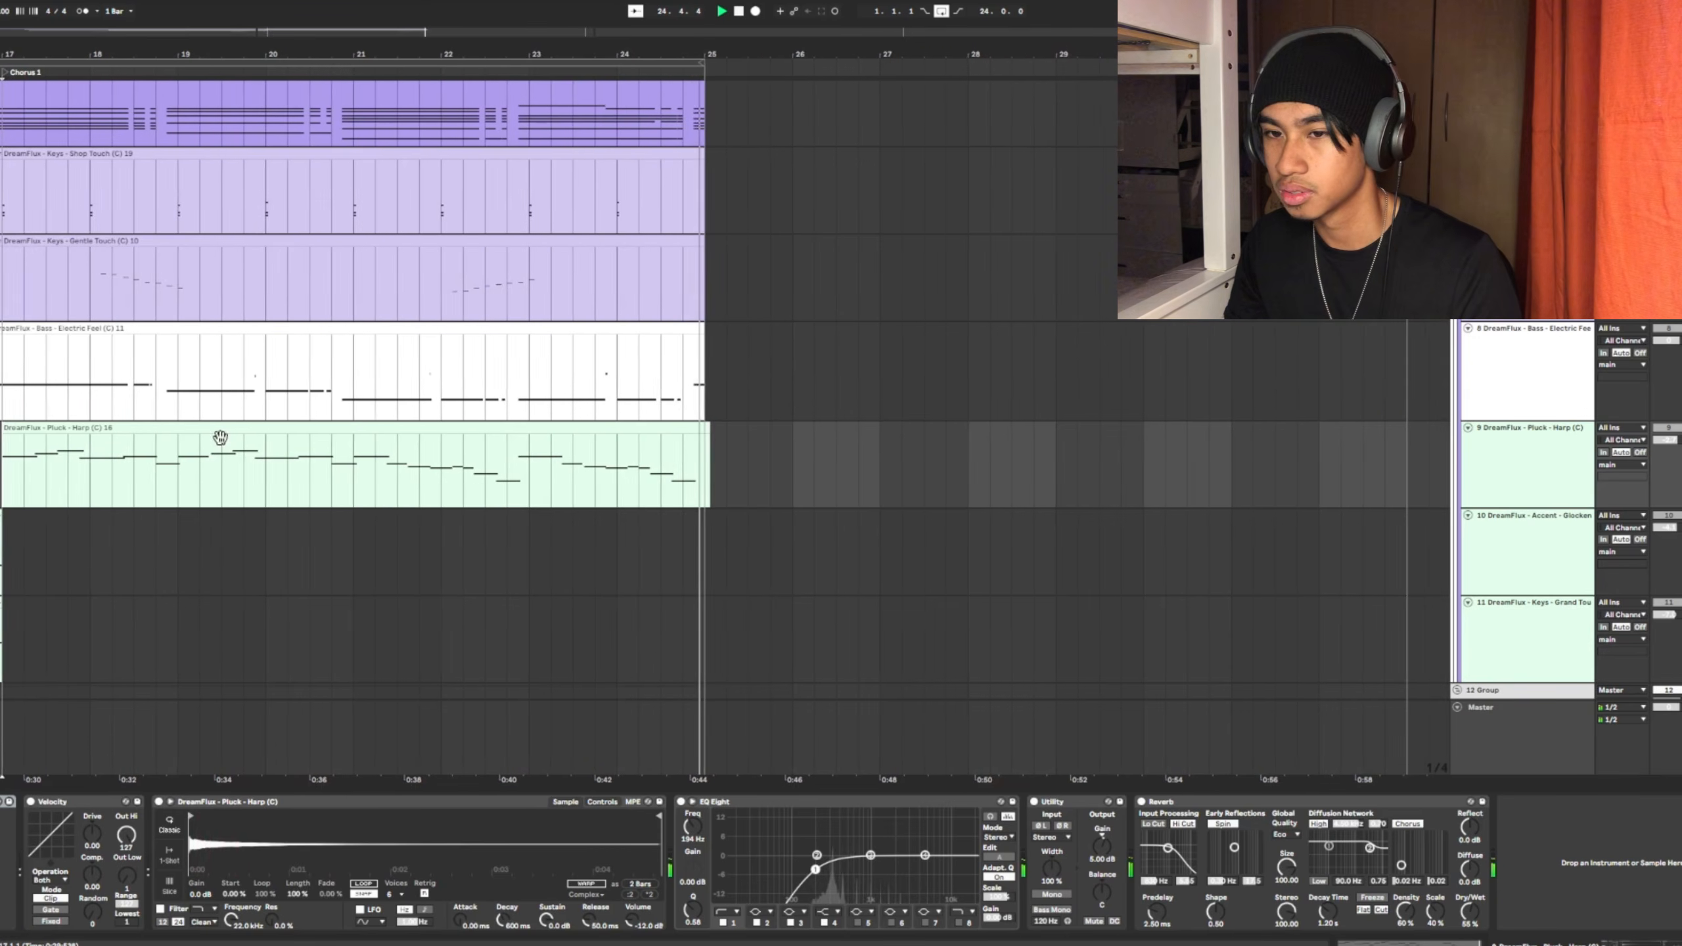
pyautogui.press('space')
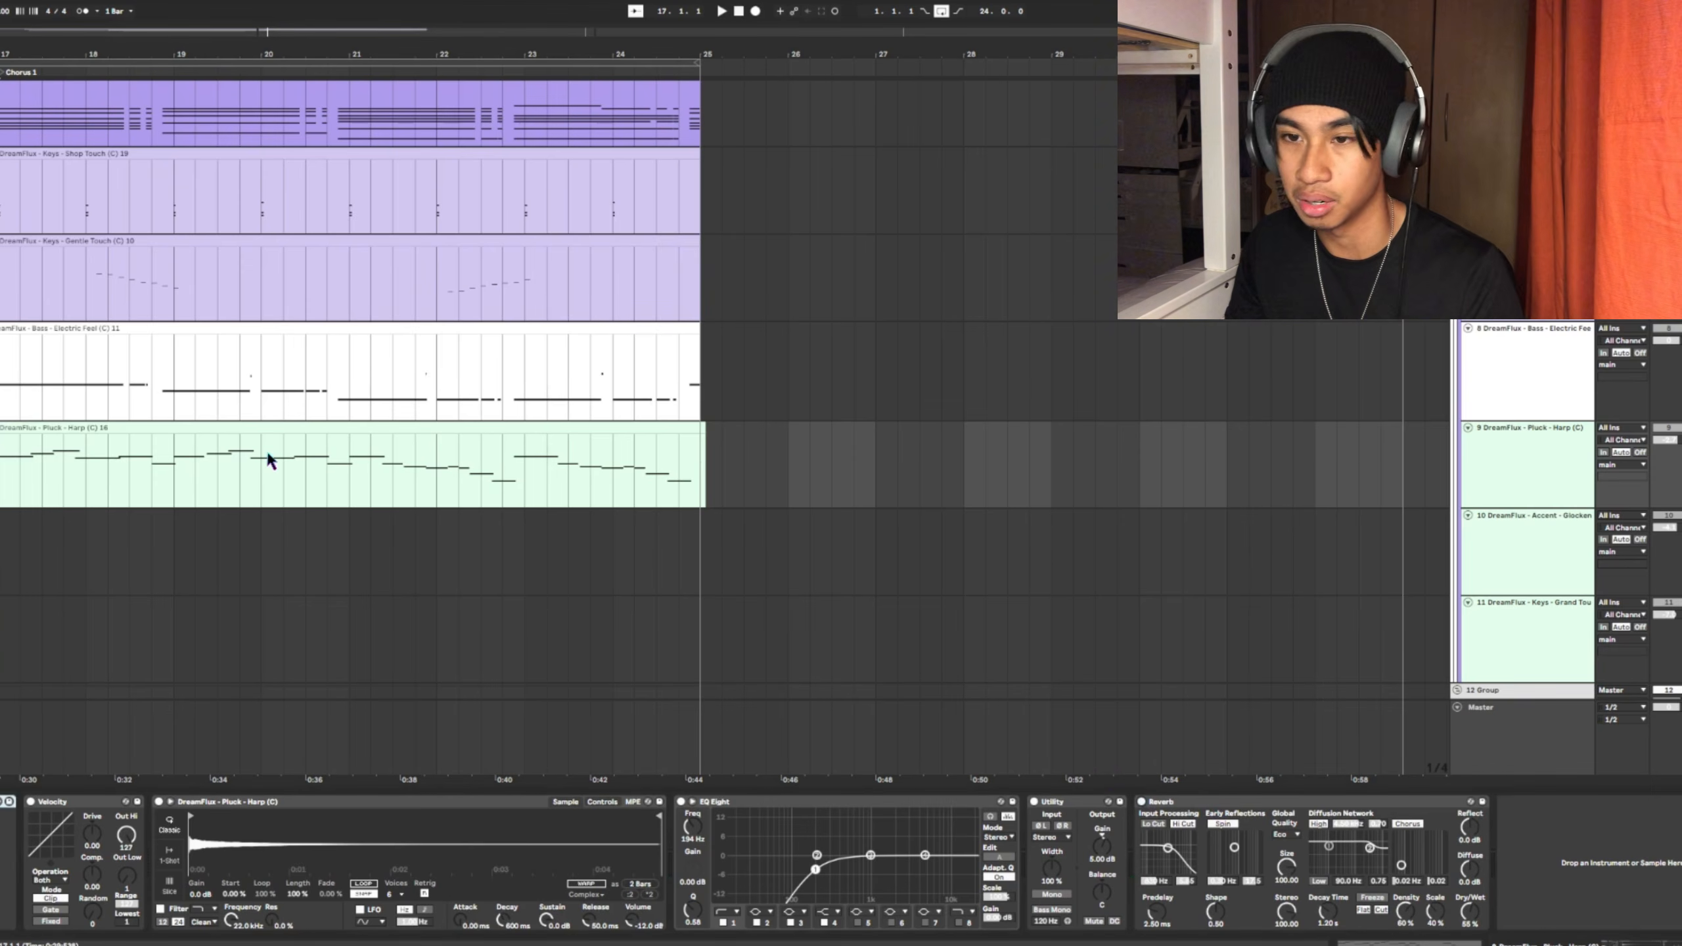
# Look over the layers before and in Chorus 1, from the Mellow Feel keys to the drum rack, selecting the Grand Touch track
pyautogui.hscroll(-6, 268, 458)
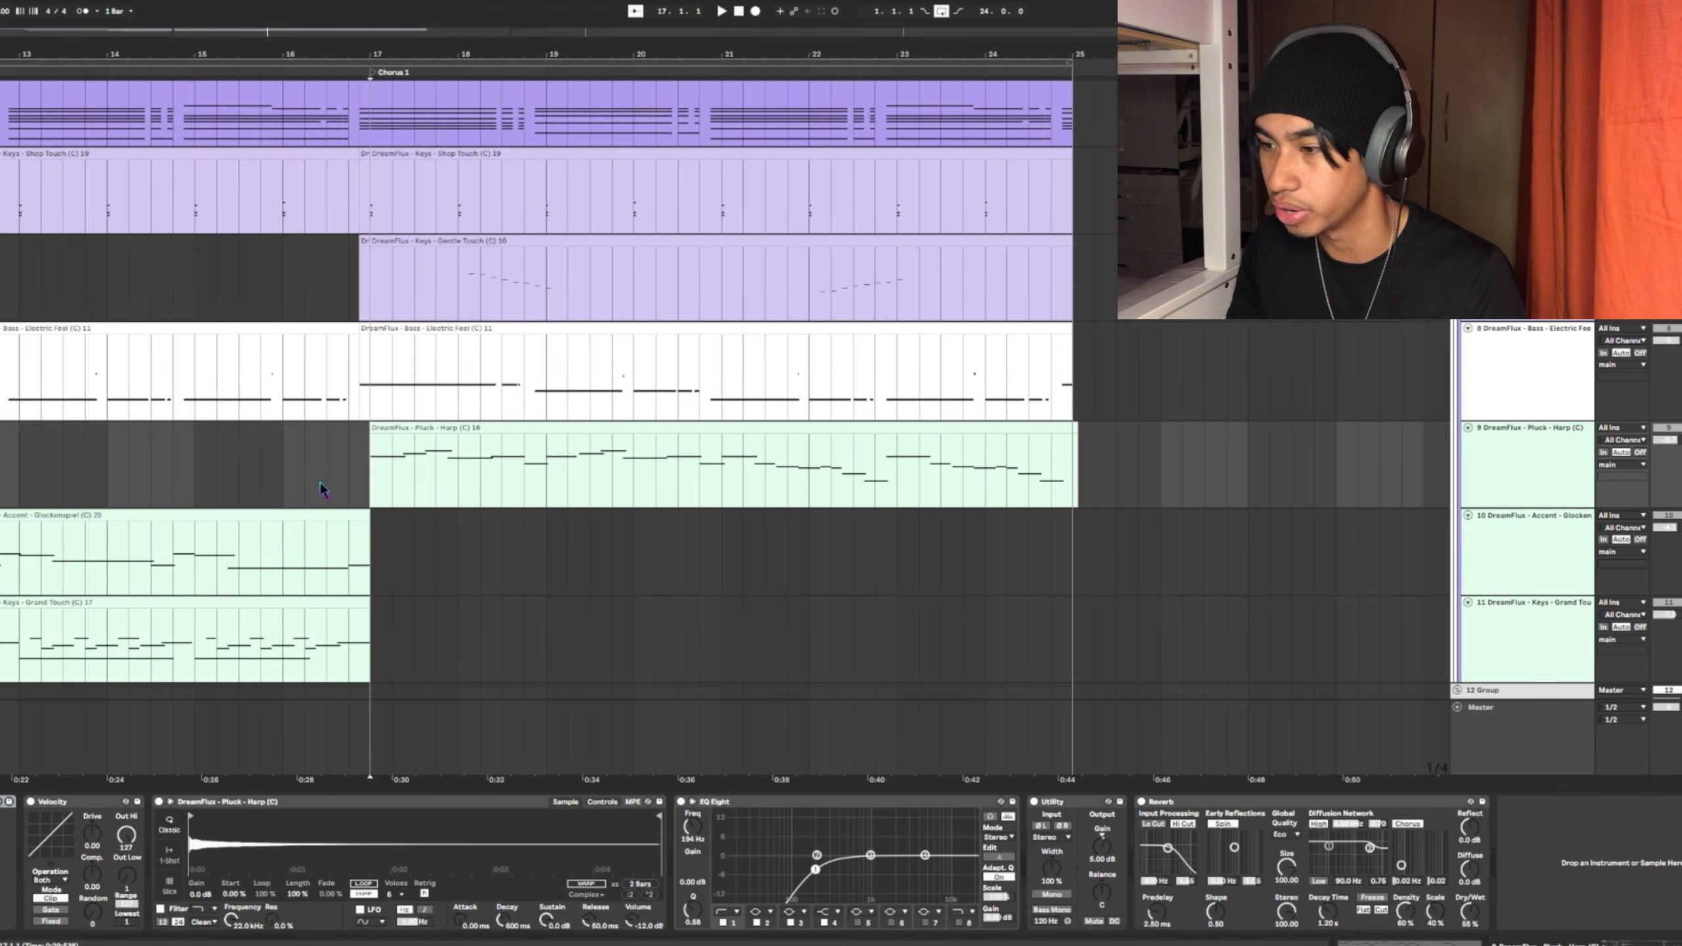
pyautogui.scroll(-8, 437, 494)
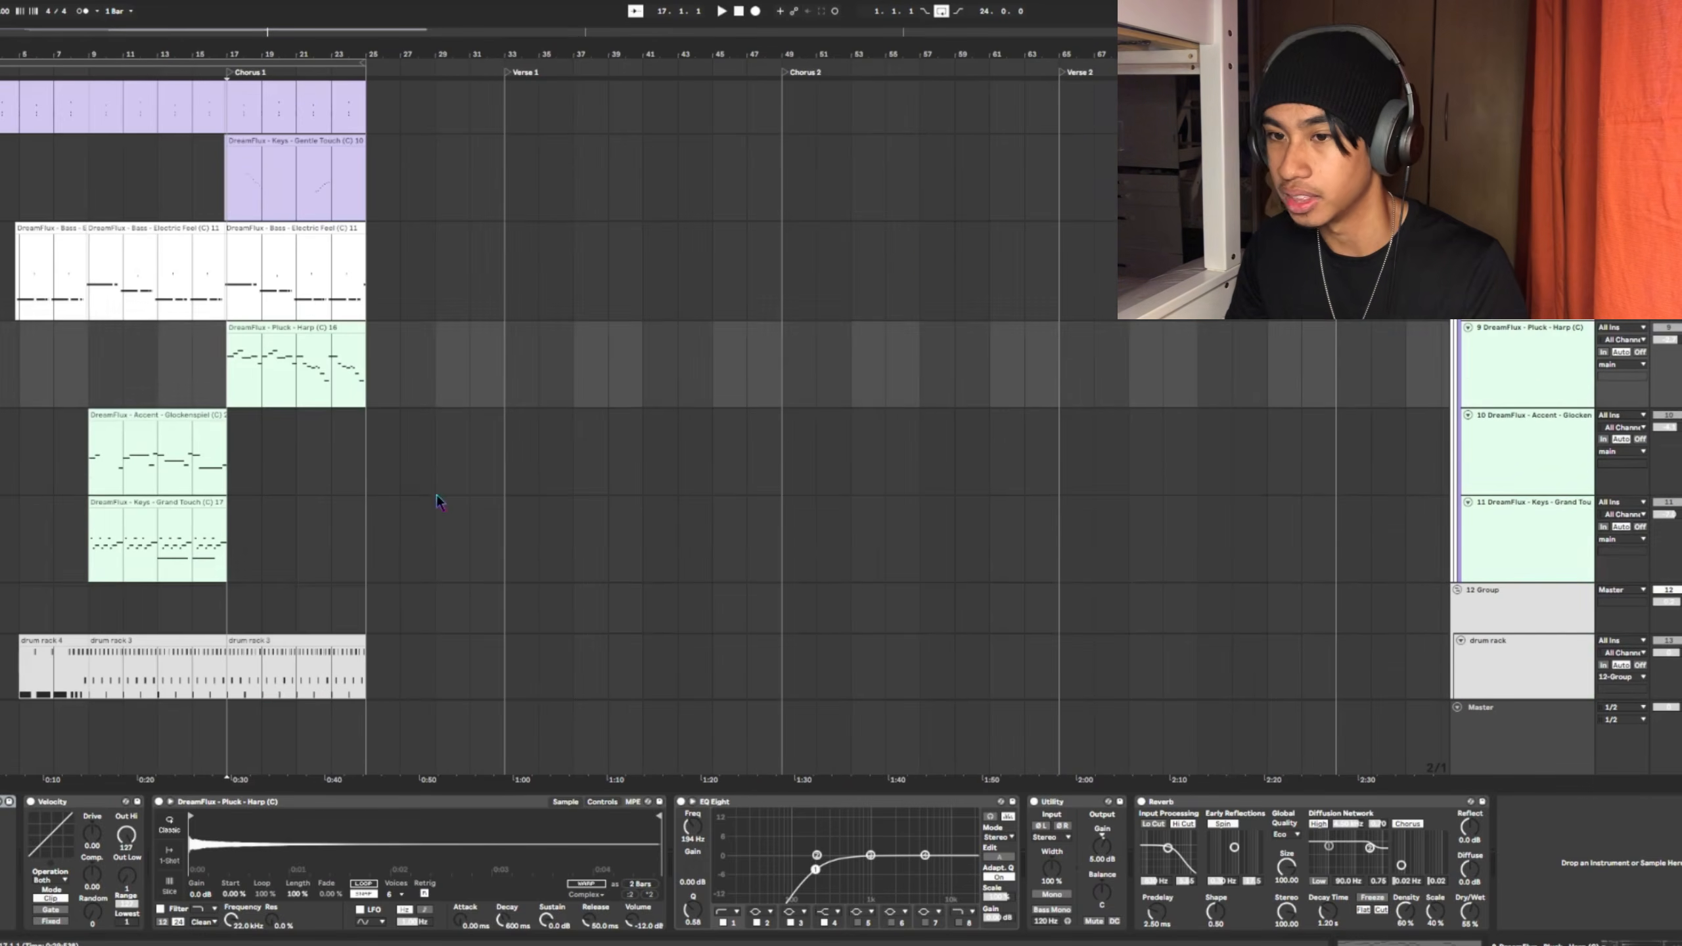
pyautogui.click(1528, 571)
pyautogui.scroll(4, 1528, 571)
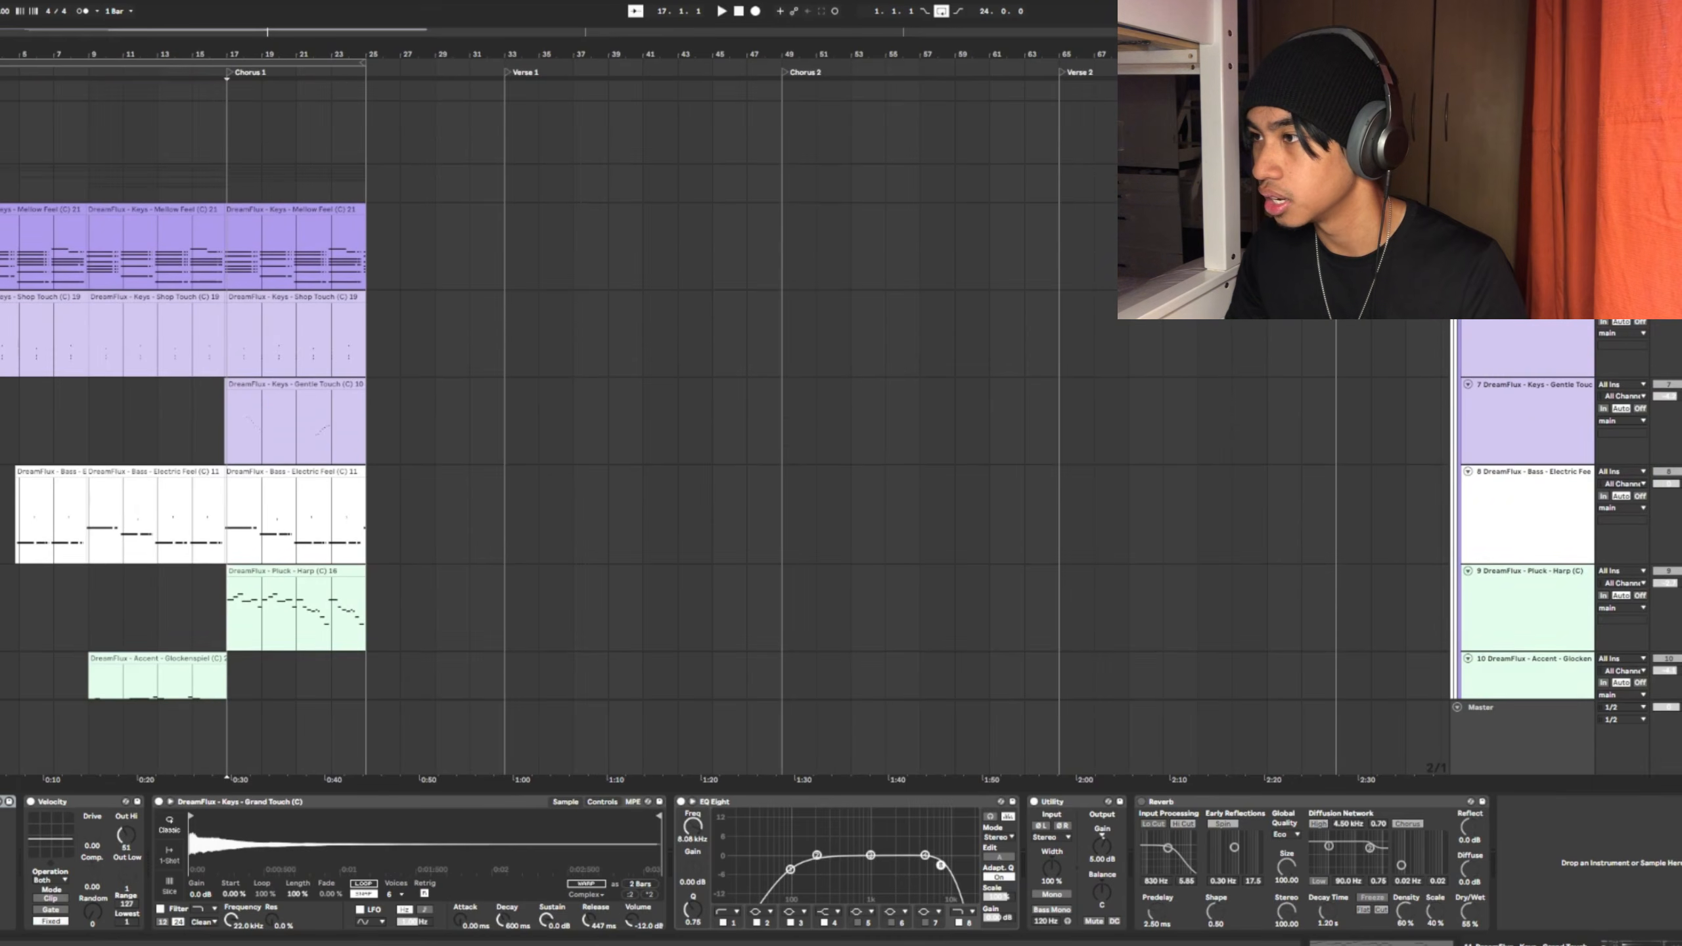
pyautogui.scroll(2, 841, 432)
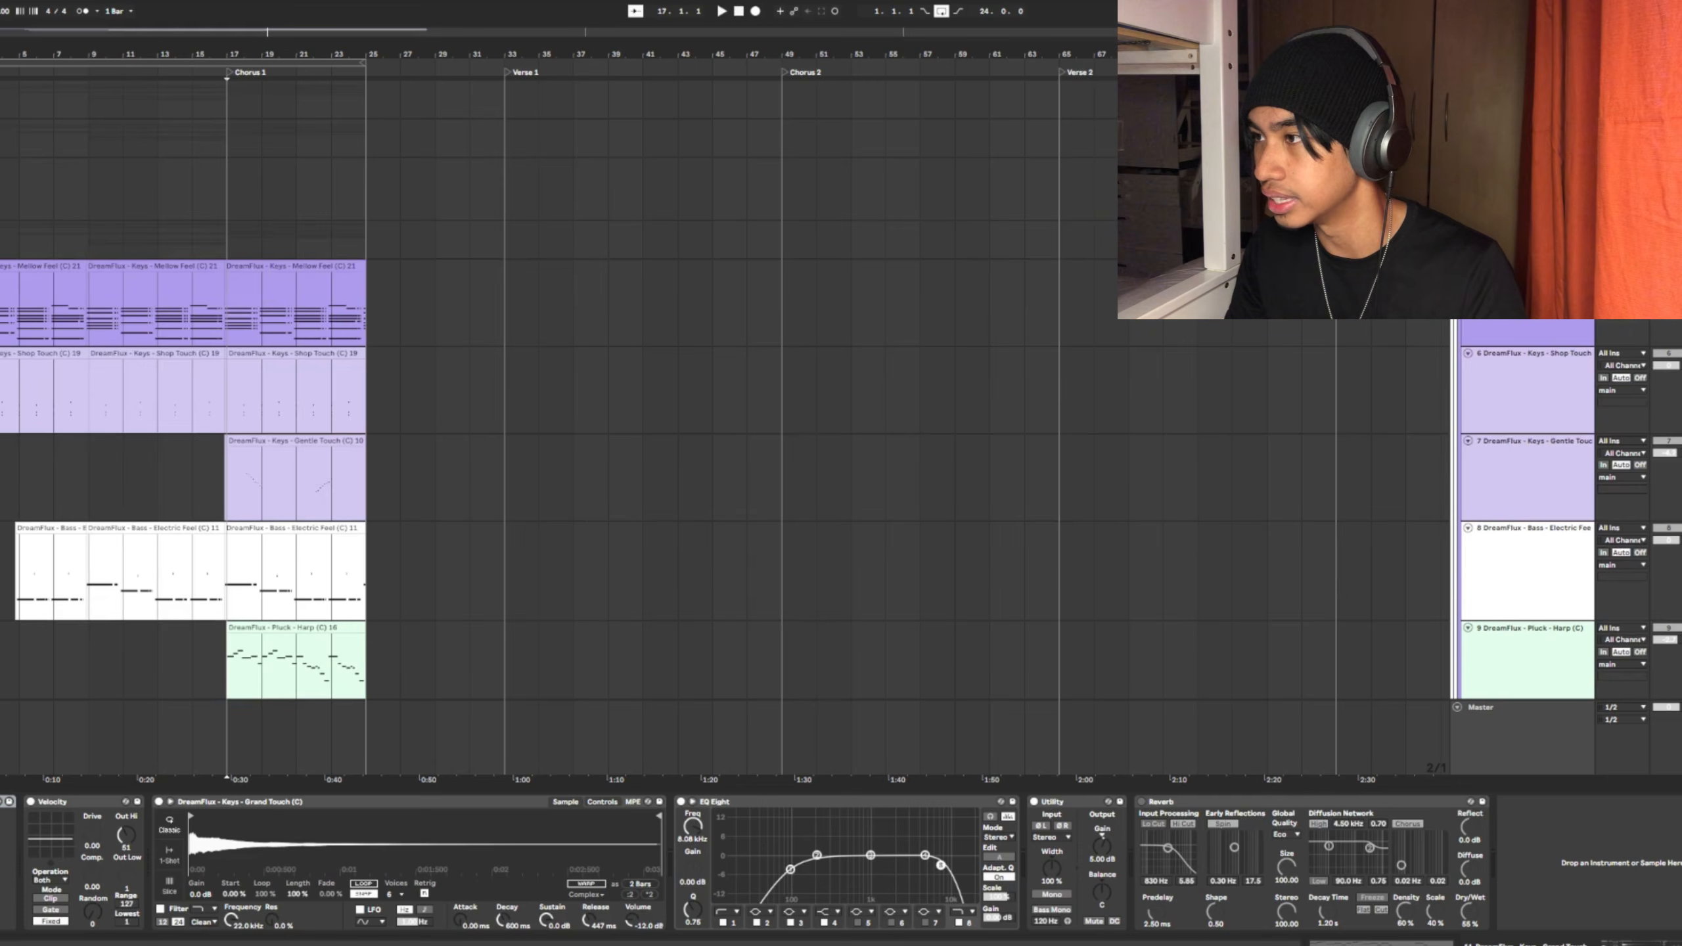
pyautogui.scroll(-2, 113, 297)
pyautogui.scroll(5, 130, 297)
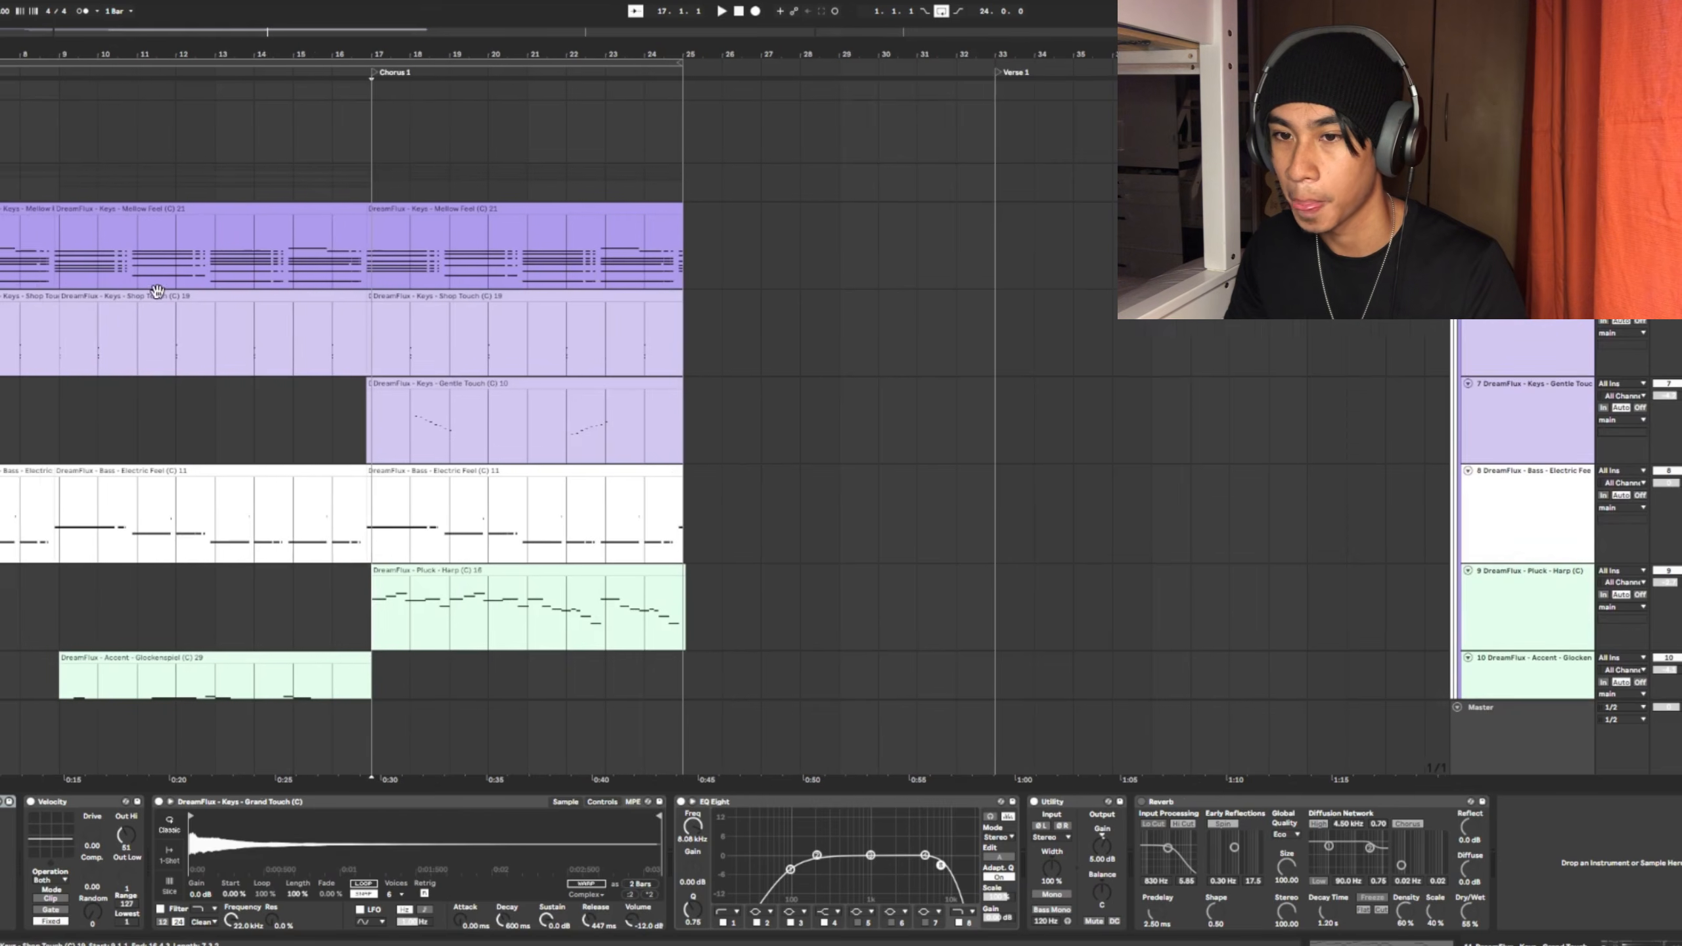
pyautogui.scroll(-4, 184, 286)
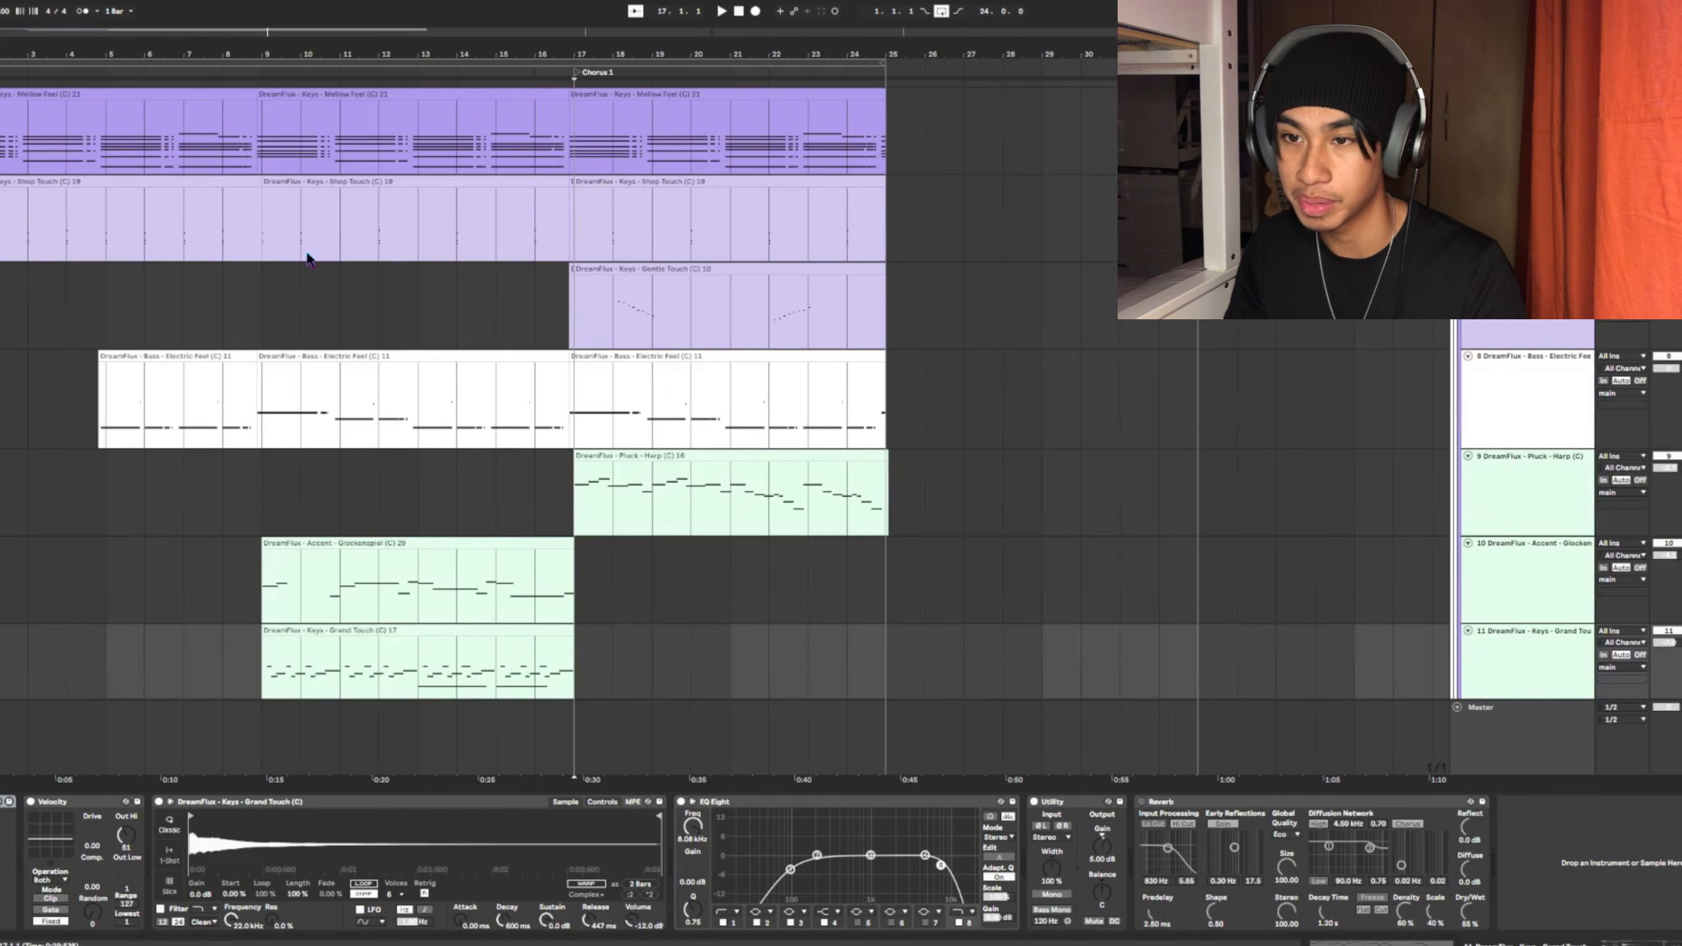
# Play the full arrangement from bar 9 up to the start of Chorus 1
pyautogui.click(263, 233)
pyautogui.scroll(5, 260, 325)
pyautogui.scroll(-9, 284, 325)
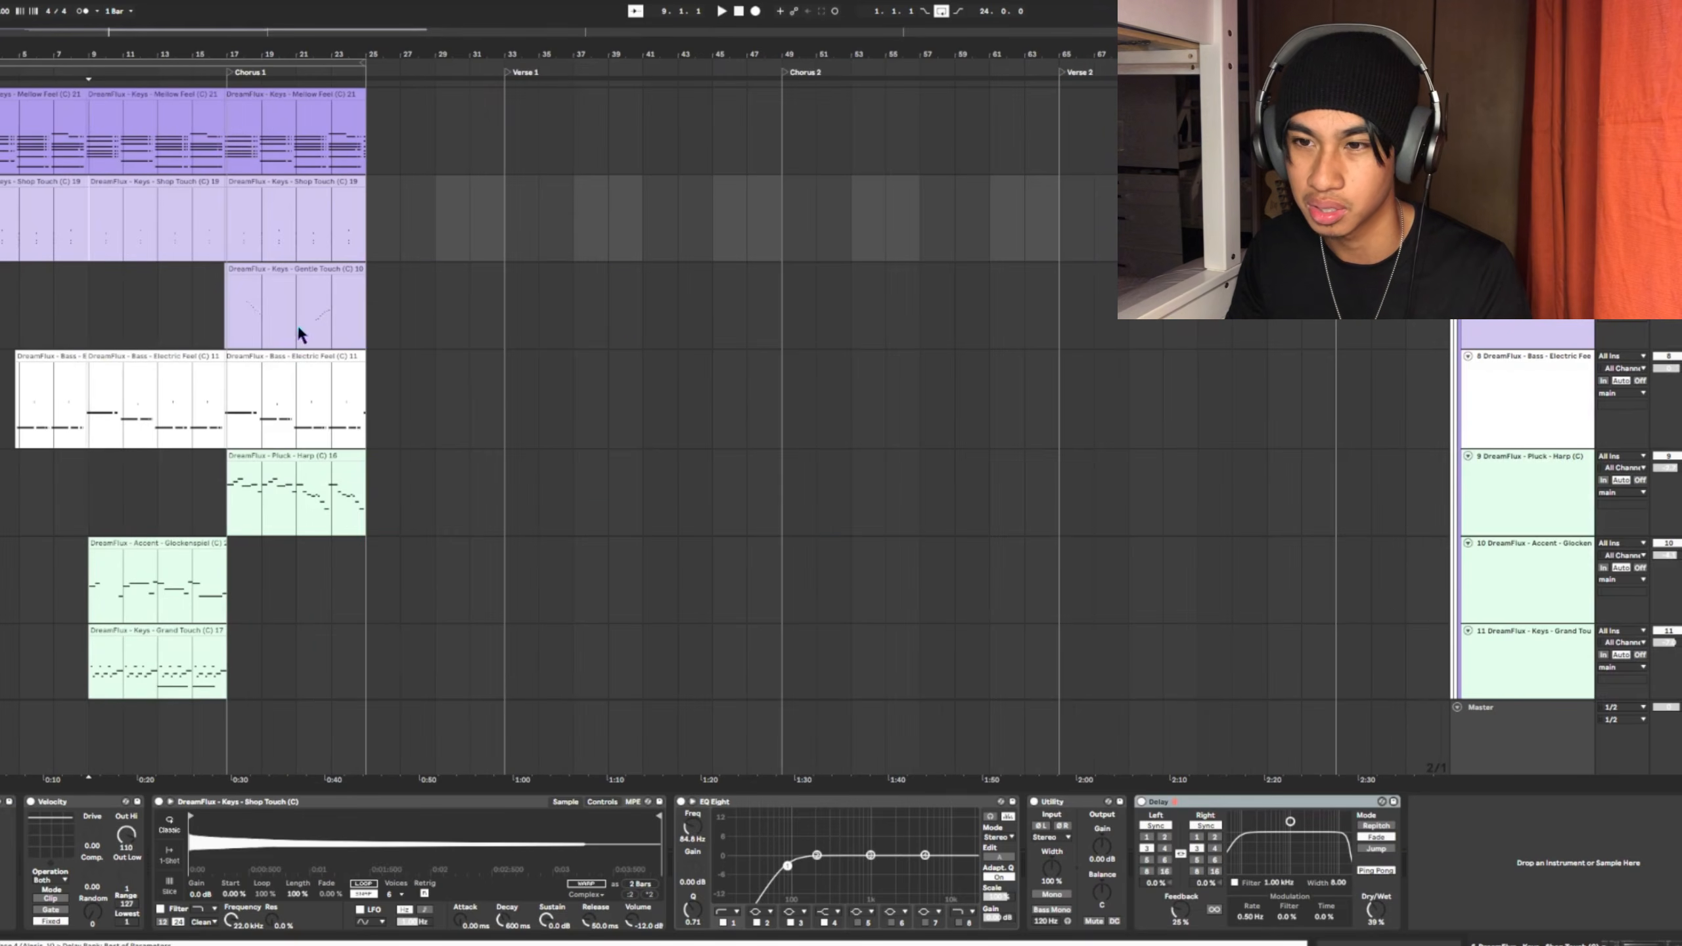
pyautogui.press('space')
pyautogui.scroll(4, 111, 347)
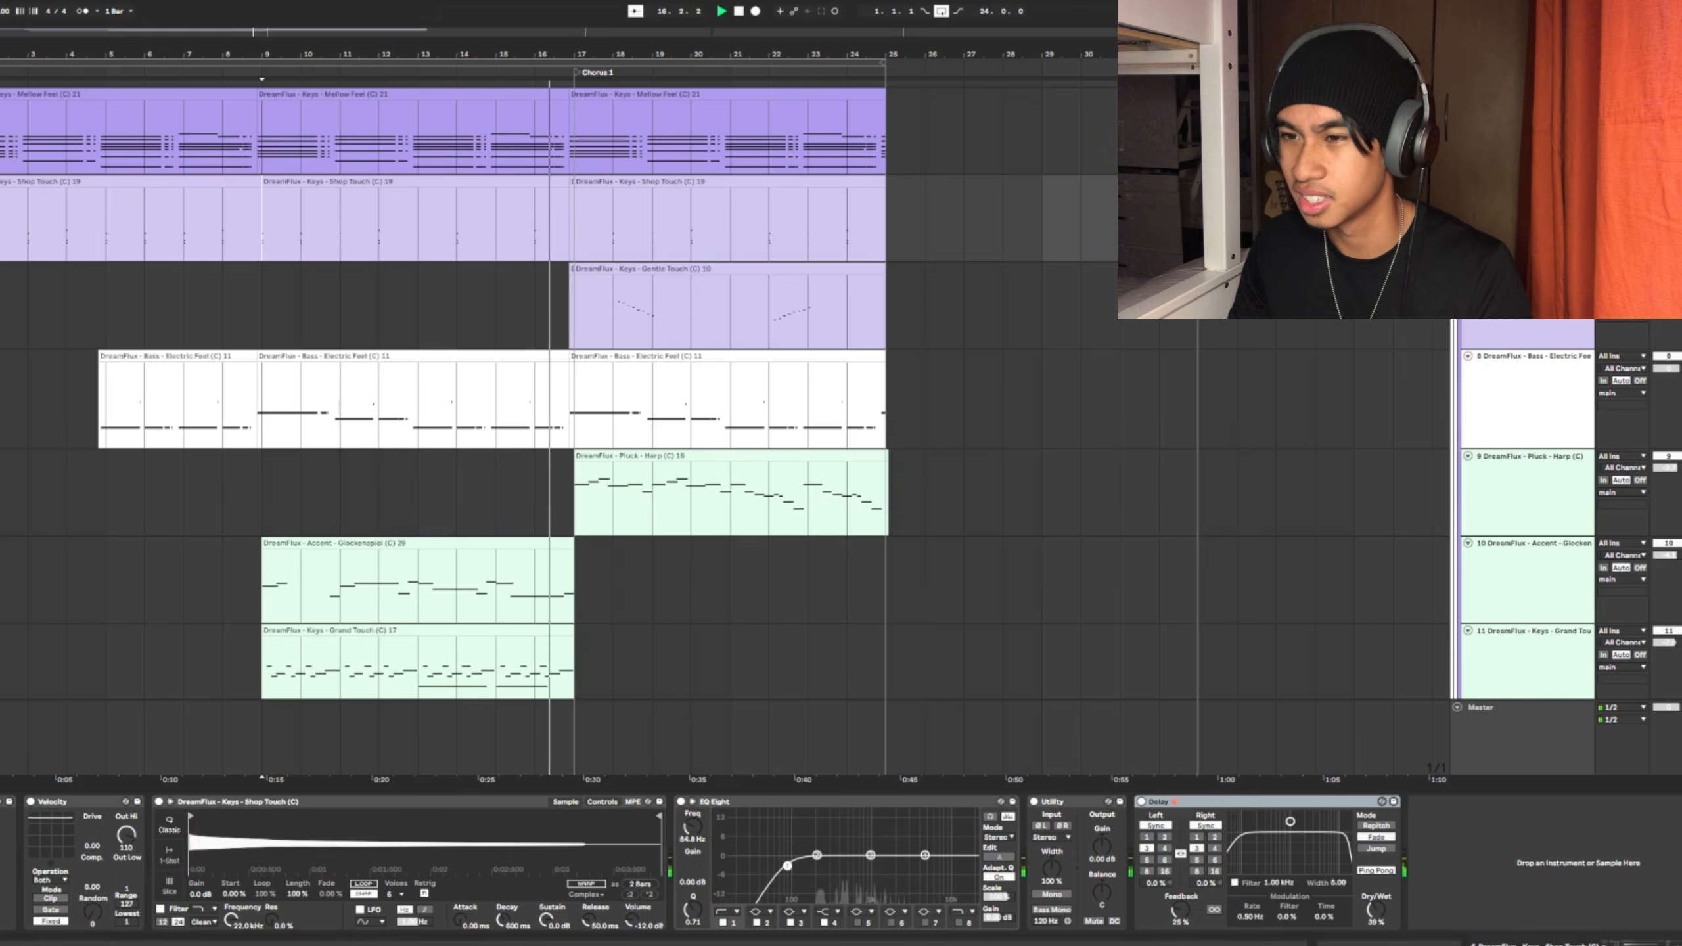
pyautogui.press('space')
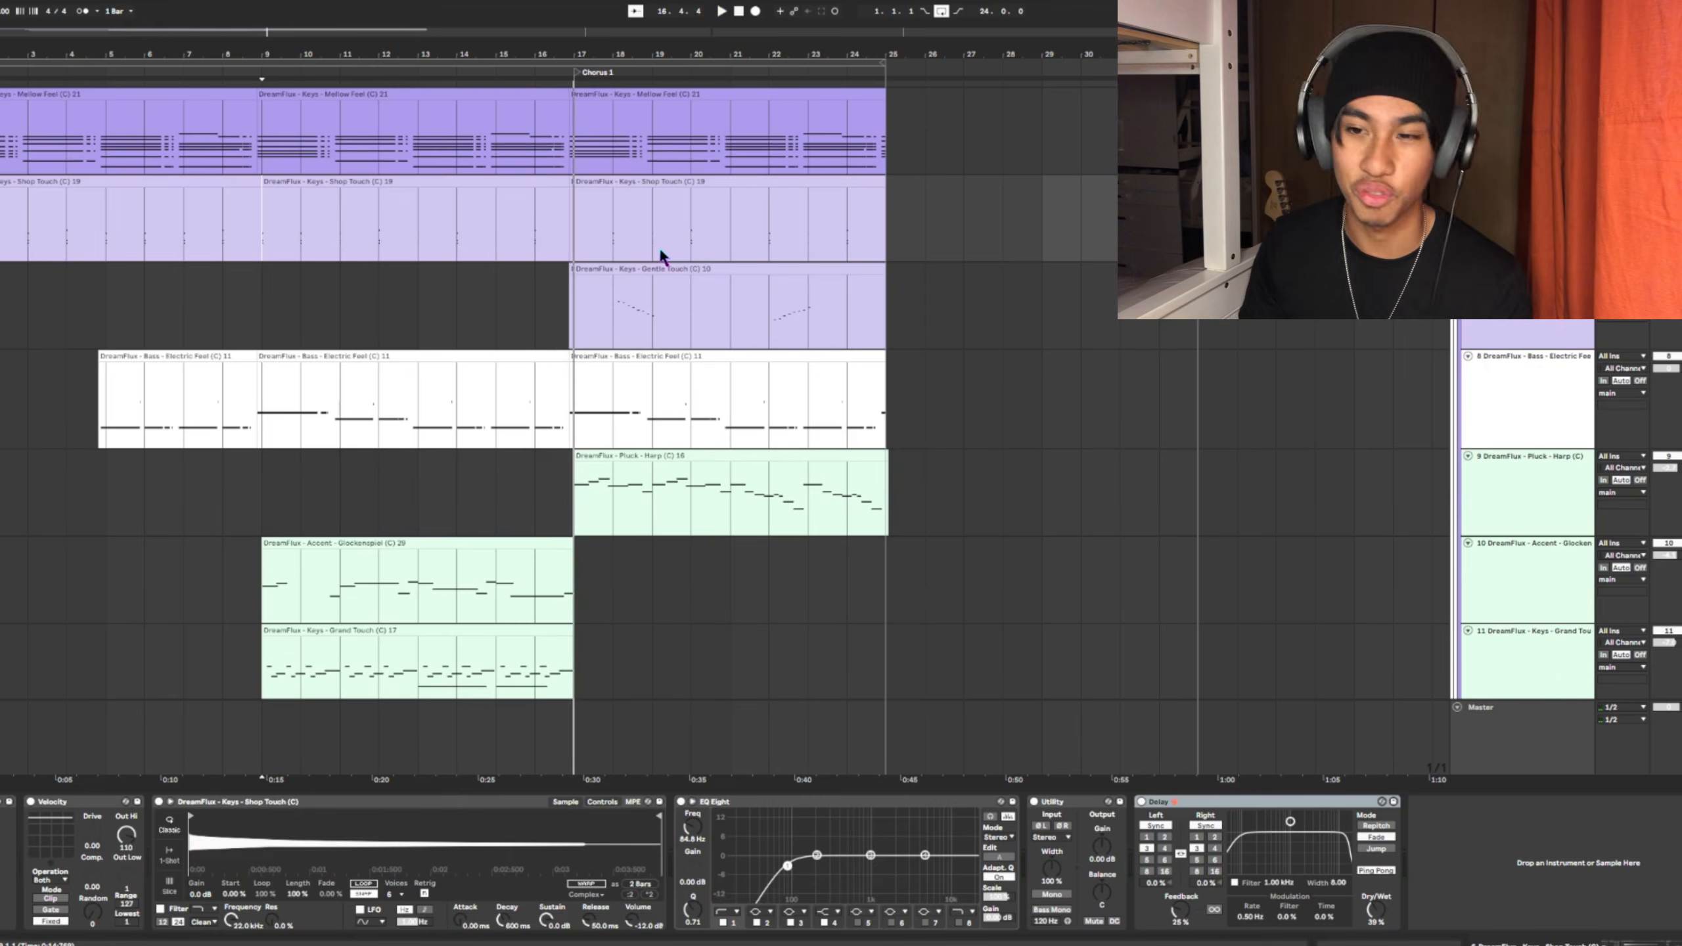
# Go to the drum rack track at bar 9 and examine its hi-hat, snare and kick pattern
pyautogui.scroll(-5, 536, 346)
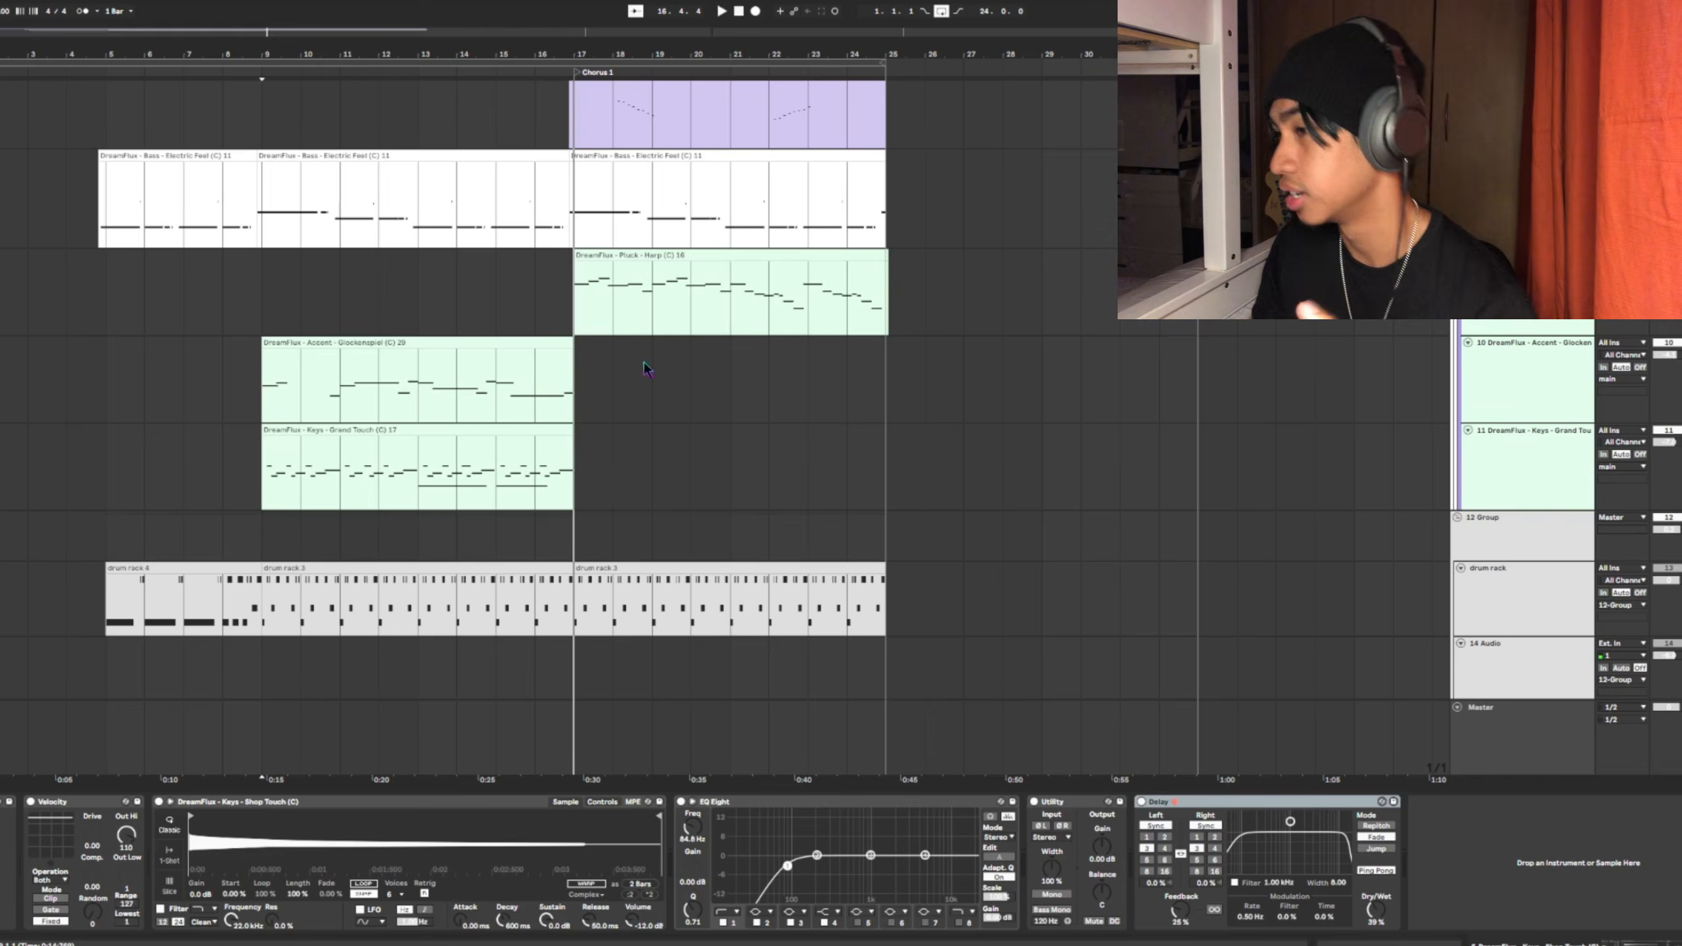
pyautogui.scroll(-1, 682, 356)
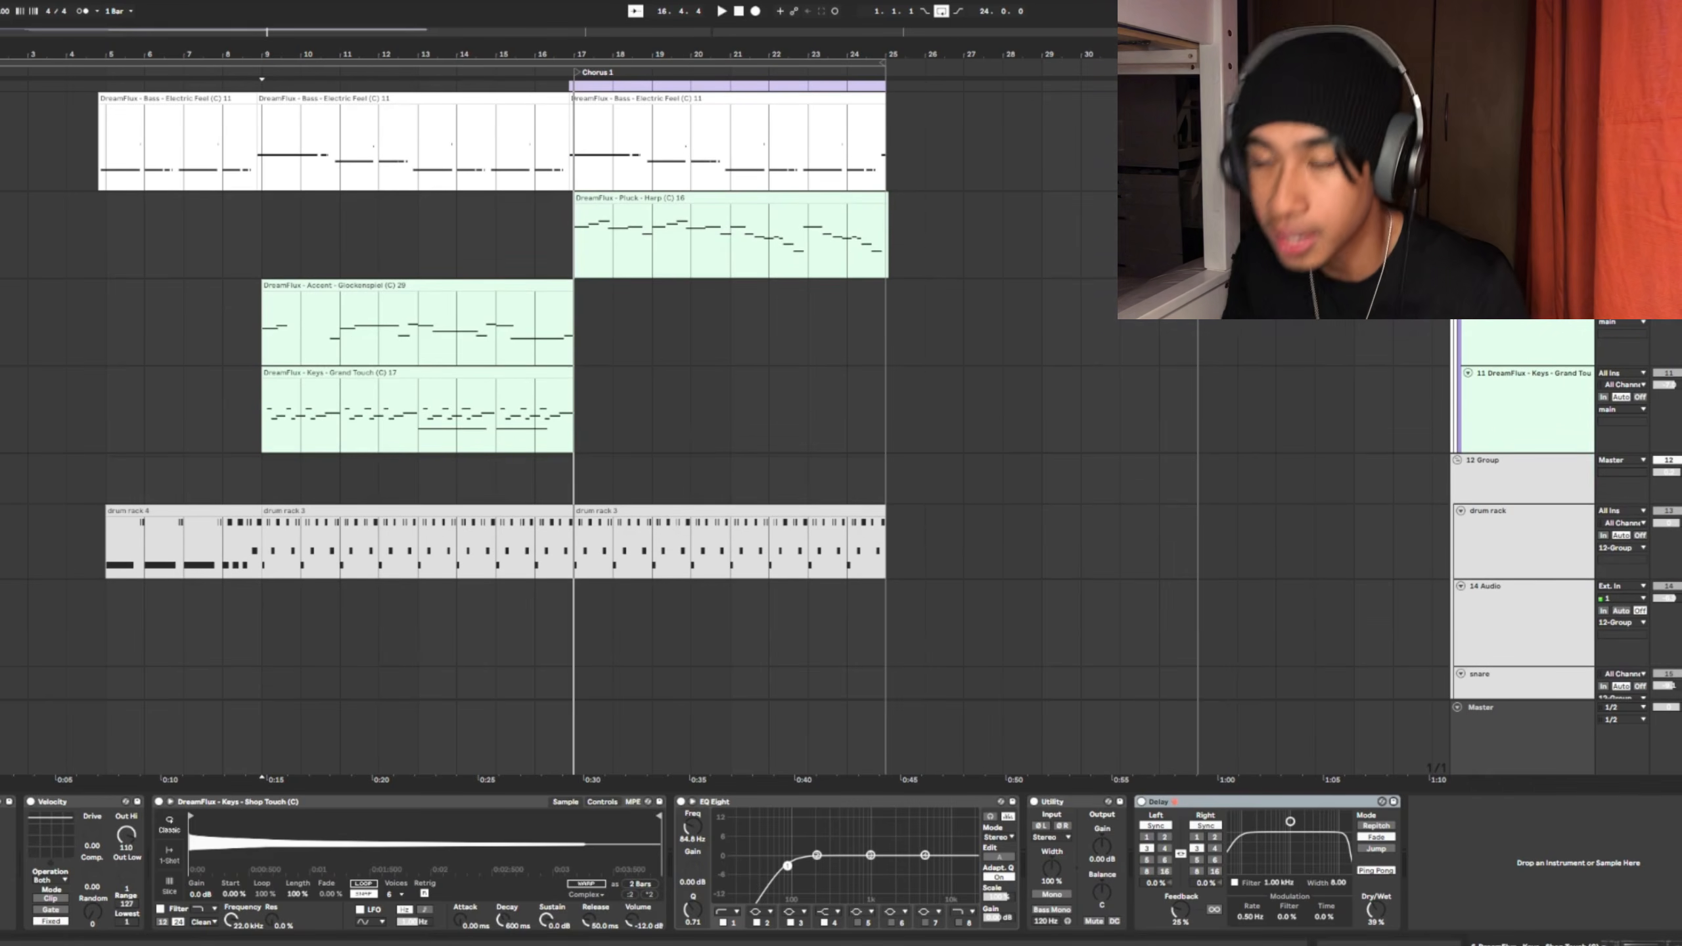
pyautogui.click(260, 530)
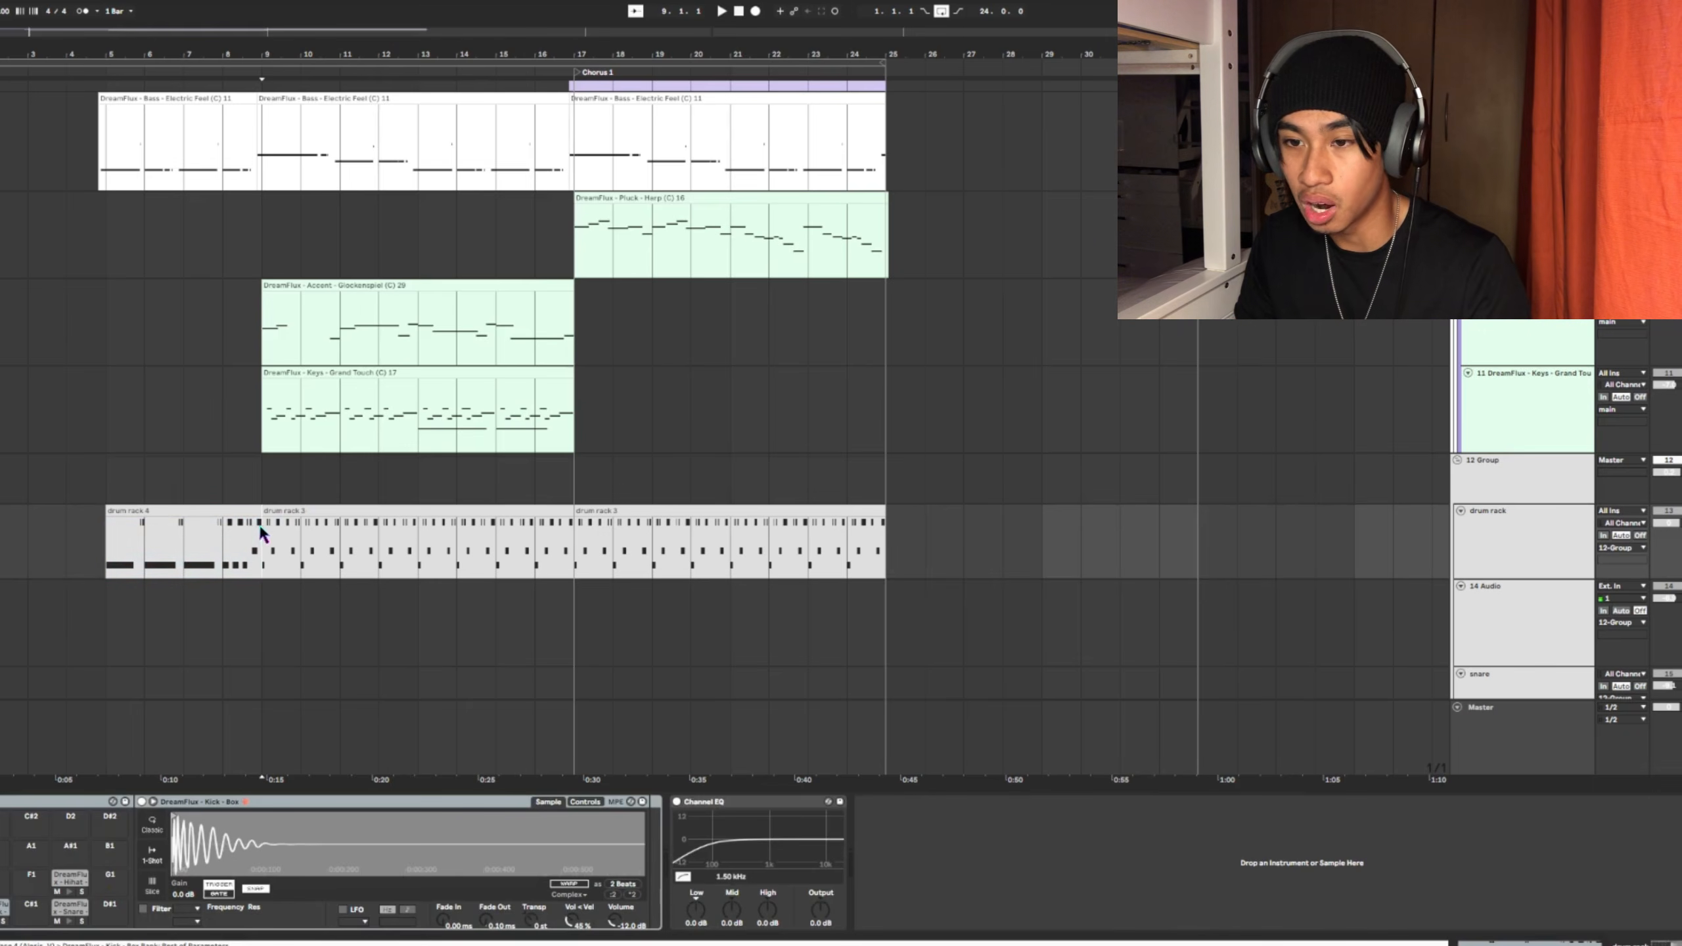
pyautogui.scroll(-1, 245, 497)
pyautogui.click(219, 465)
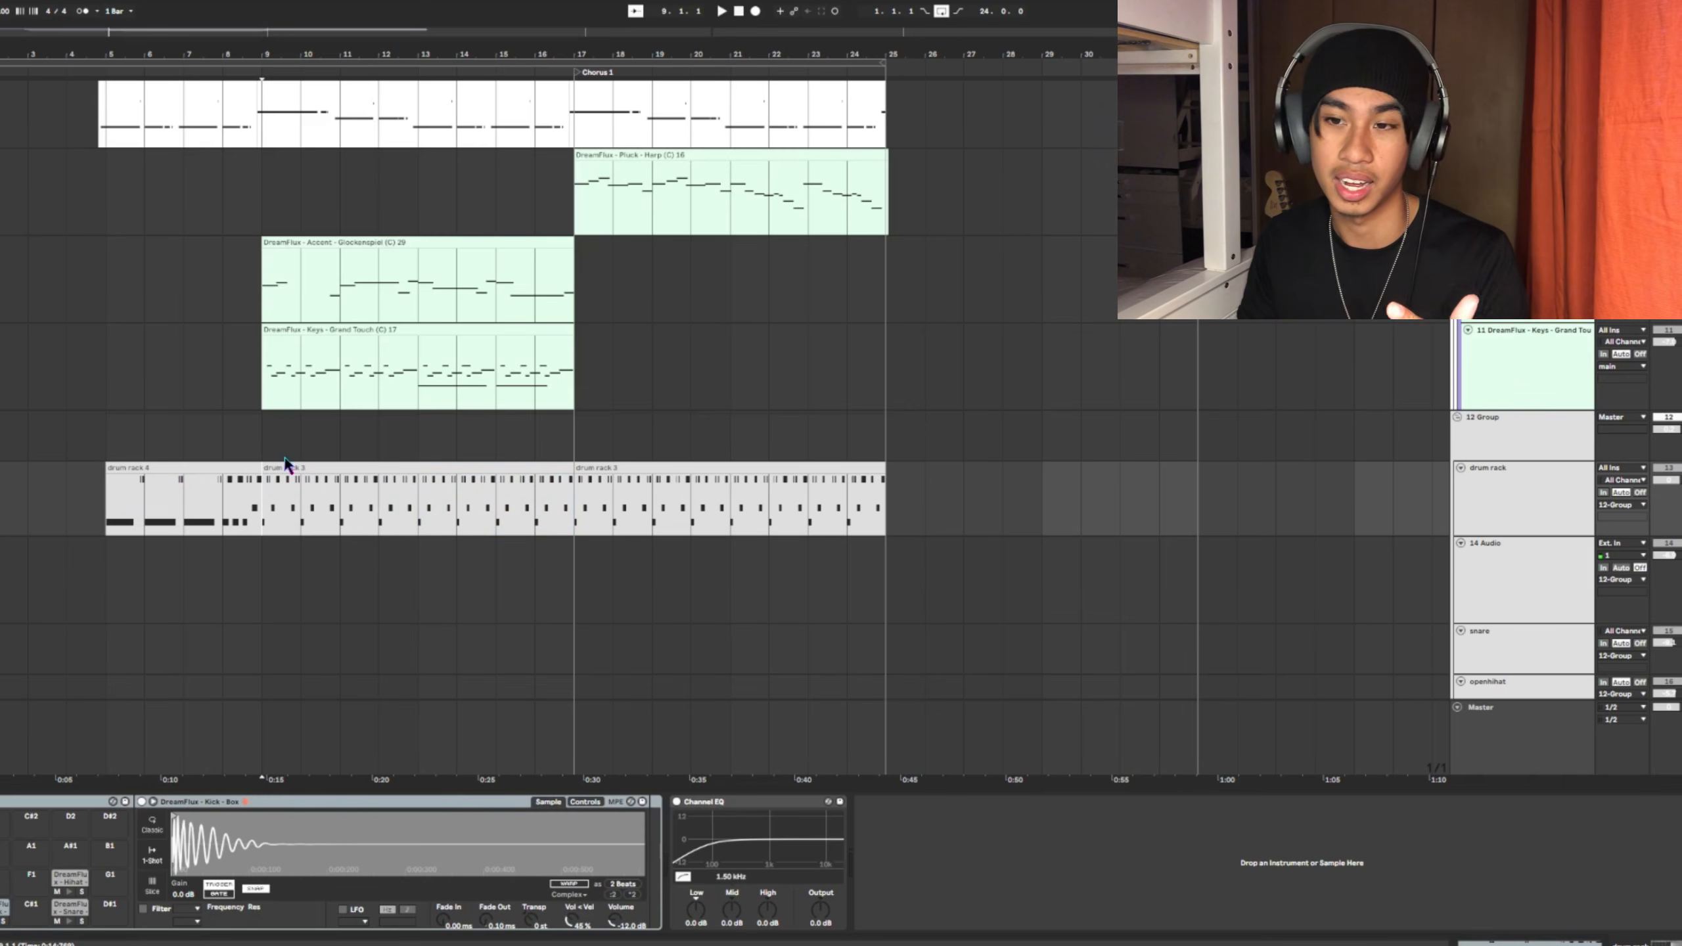
pyautogui.scroll(-1, 220, 397)
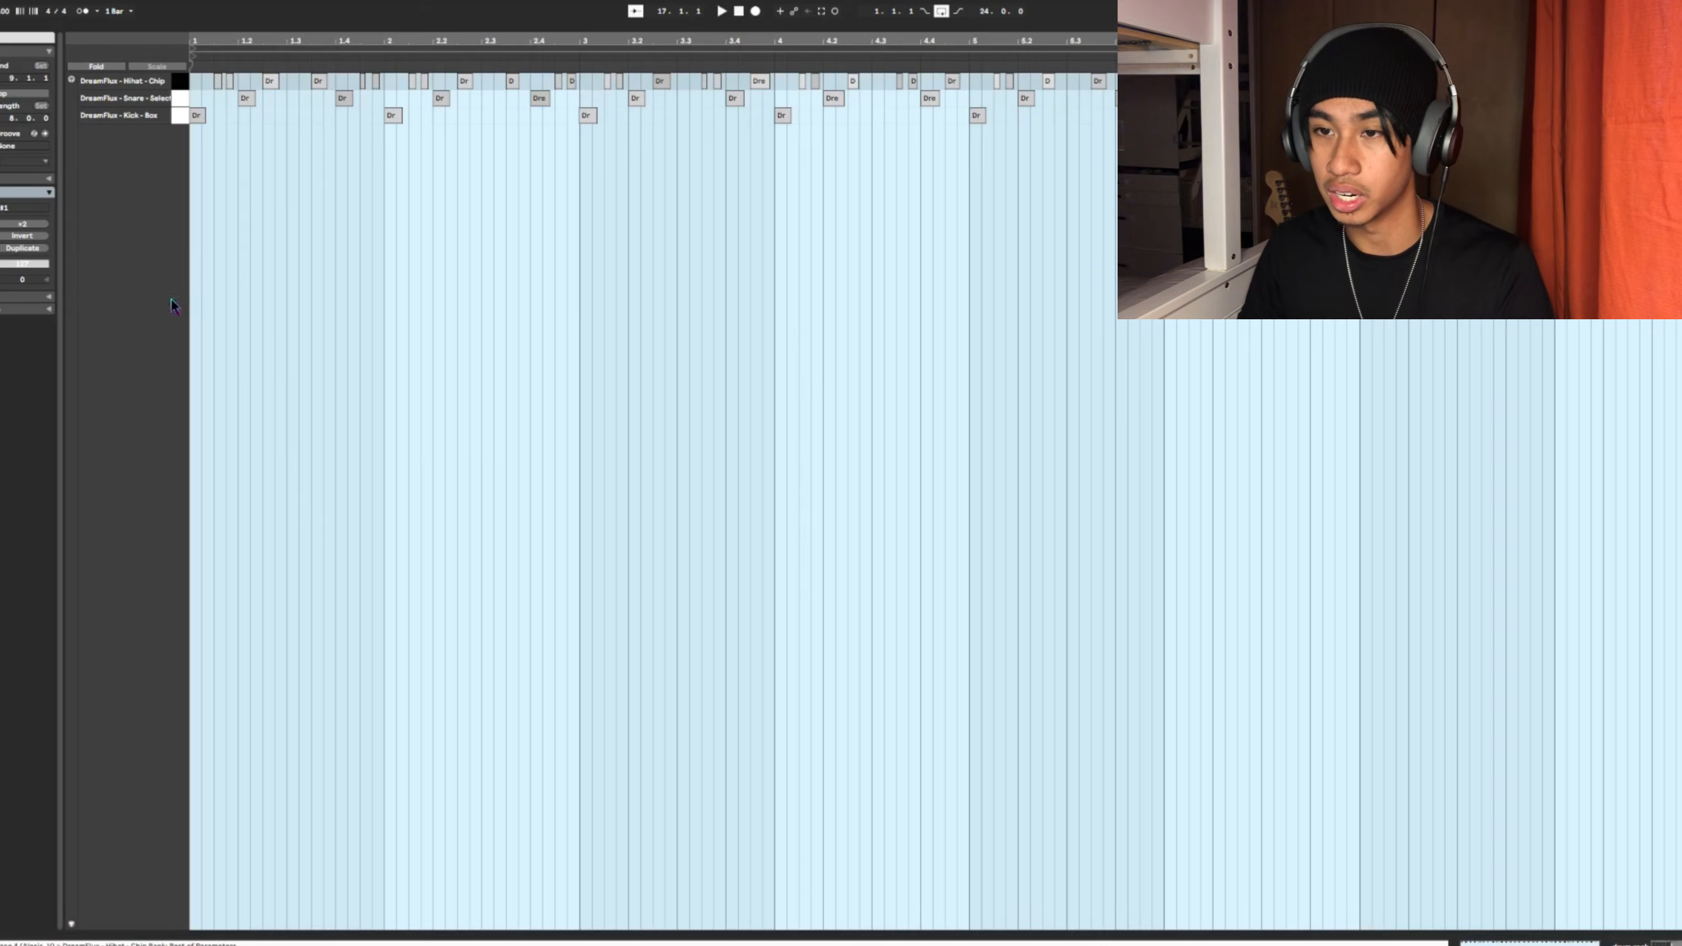
# Play the drum rack clip's pattern from bar 9 and return to the arrangement
pyautogui.click(255, 212)
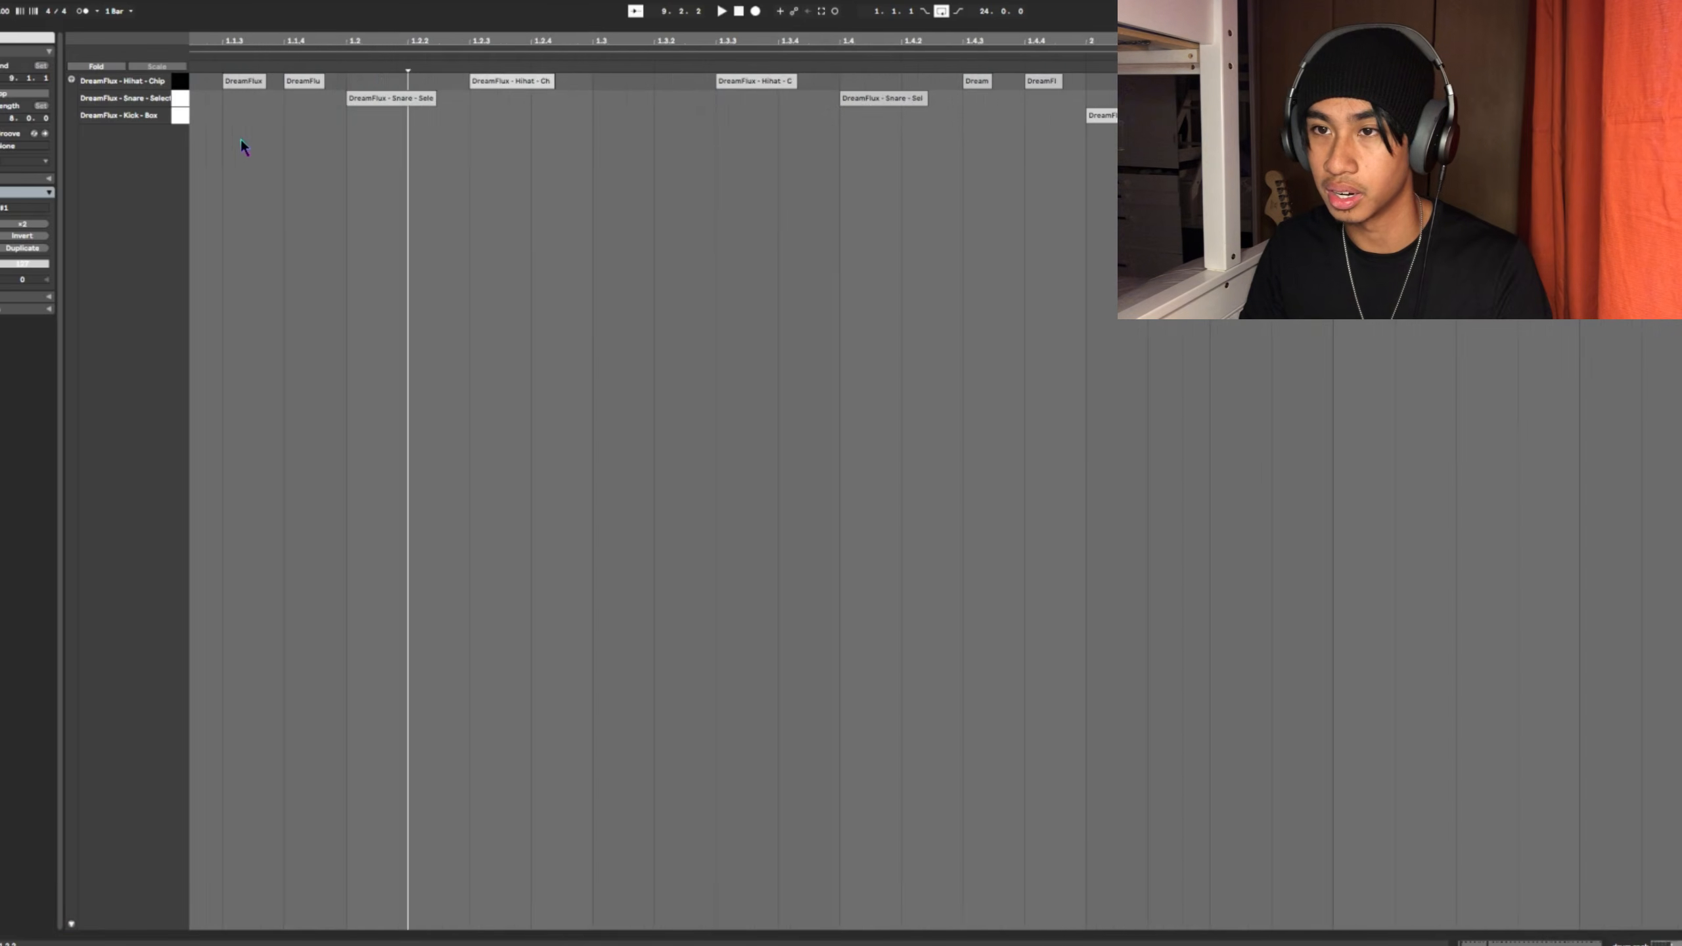
pyautogui.moveTo(202, 176)
pyautogui.mouseDown()
pyautogui.moveTo(820, 75)
pyautogui.moveTo(197, 150)
pyautogui.mouseUp()
pyautogui.press('space')
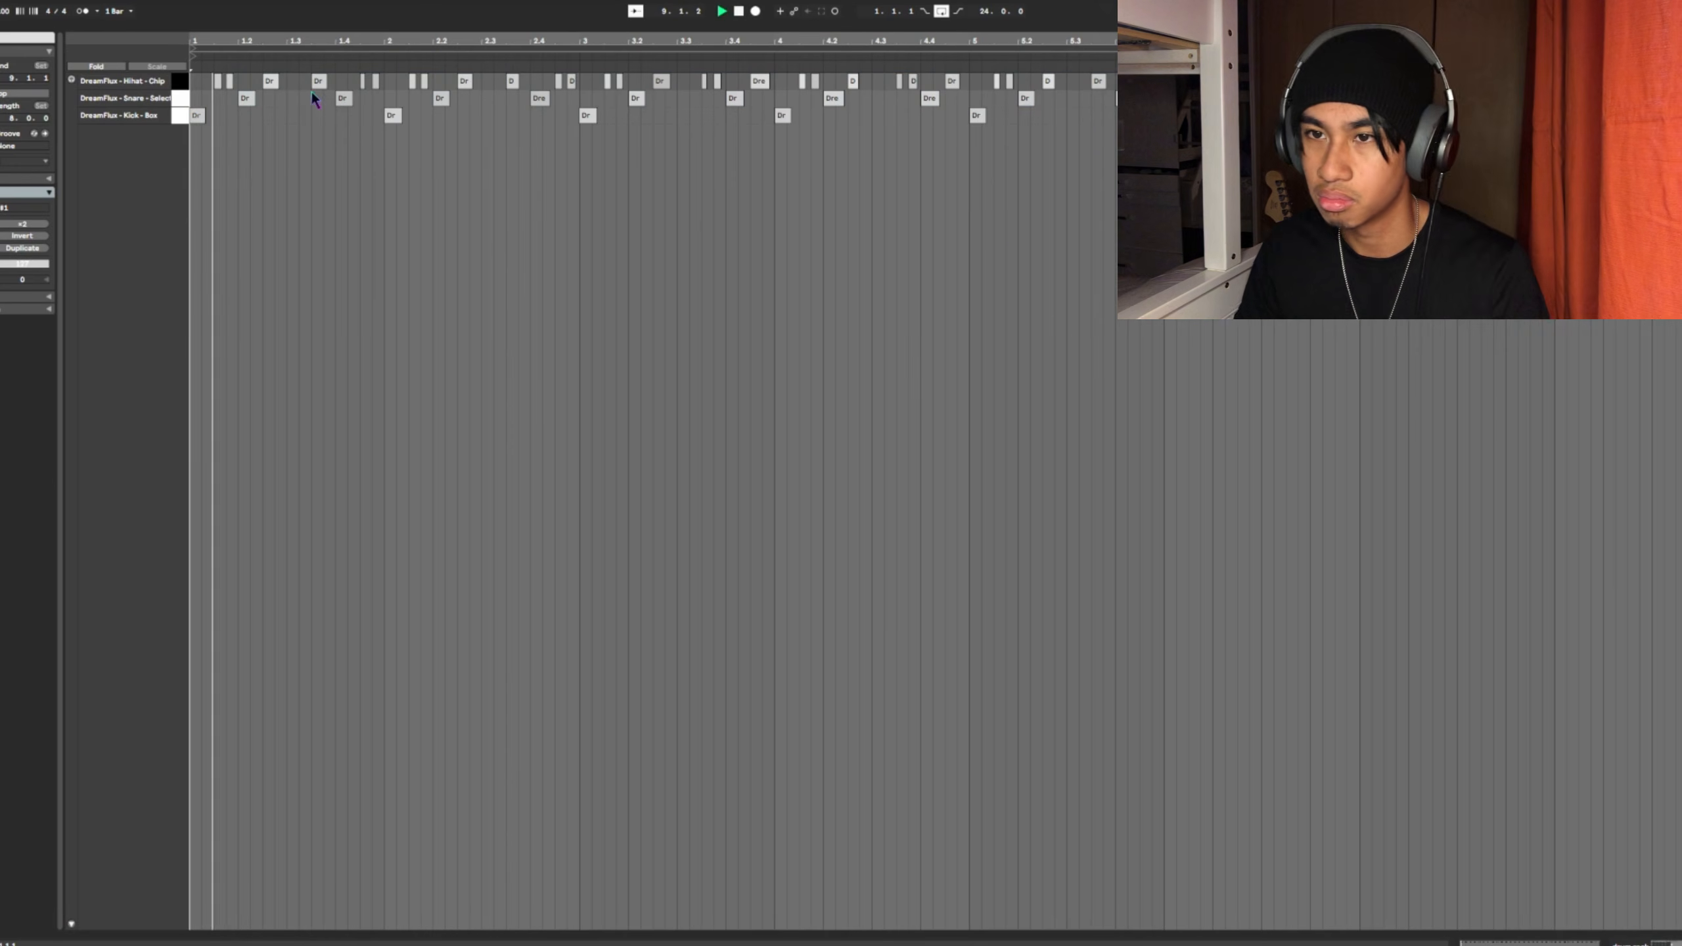
pyautogui.click(1013, 279)
pyautogui.press('space')
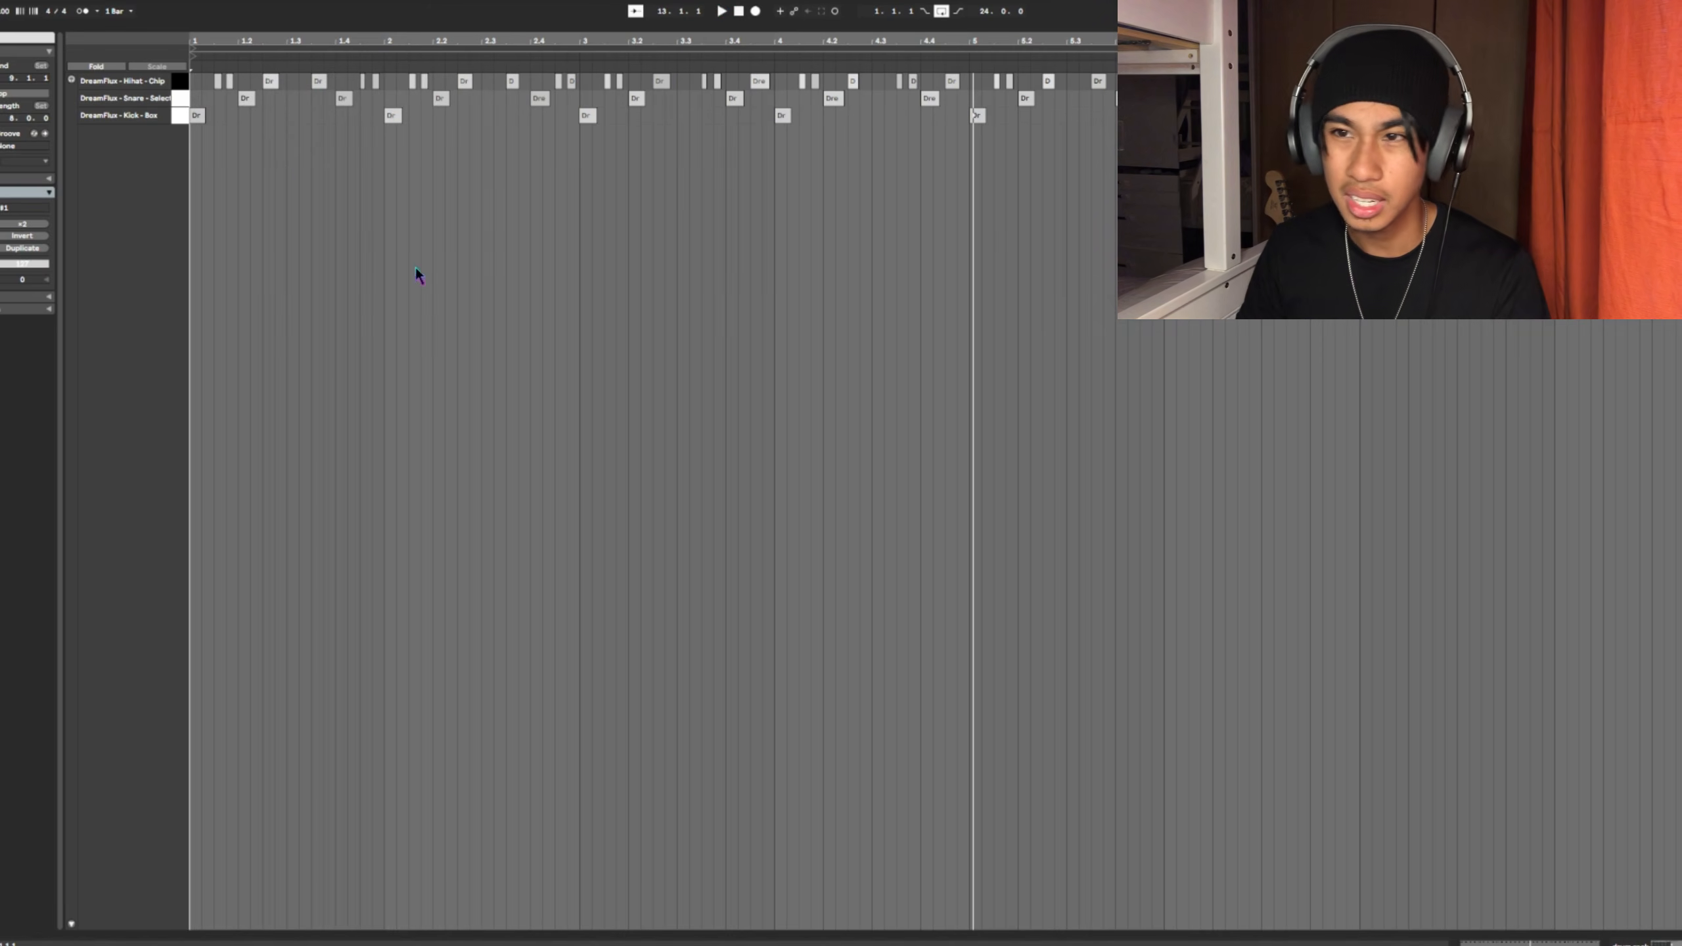
pyautogui.click(300, 146)
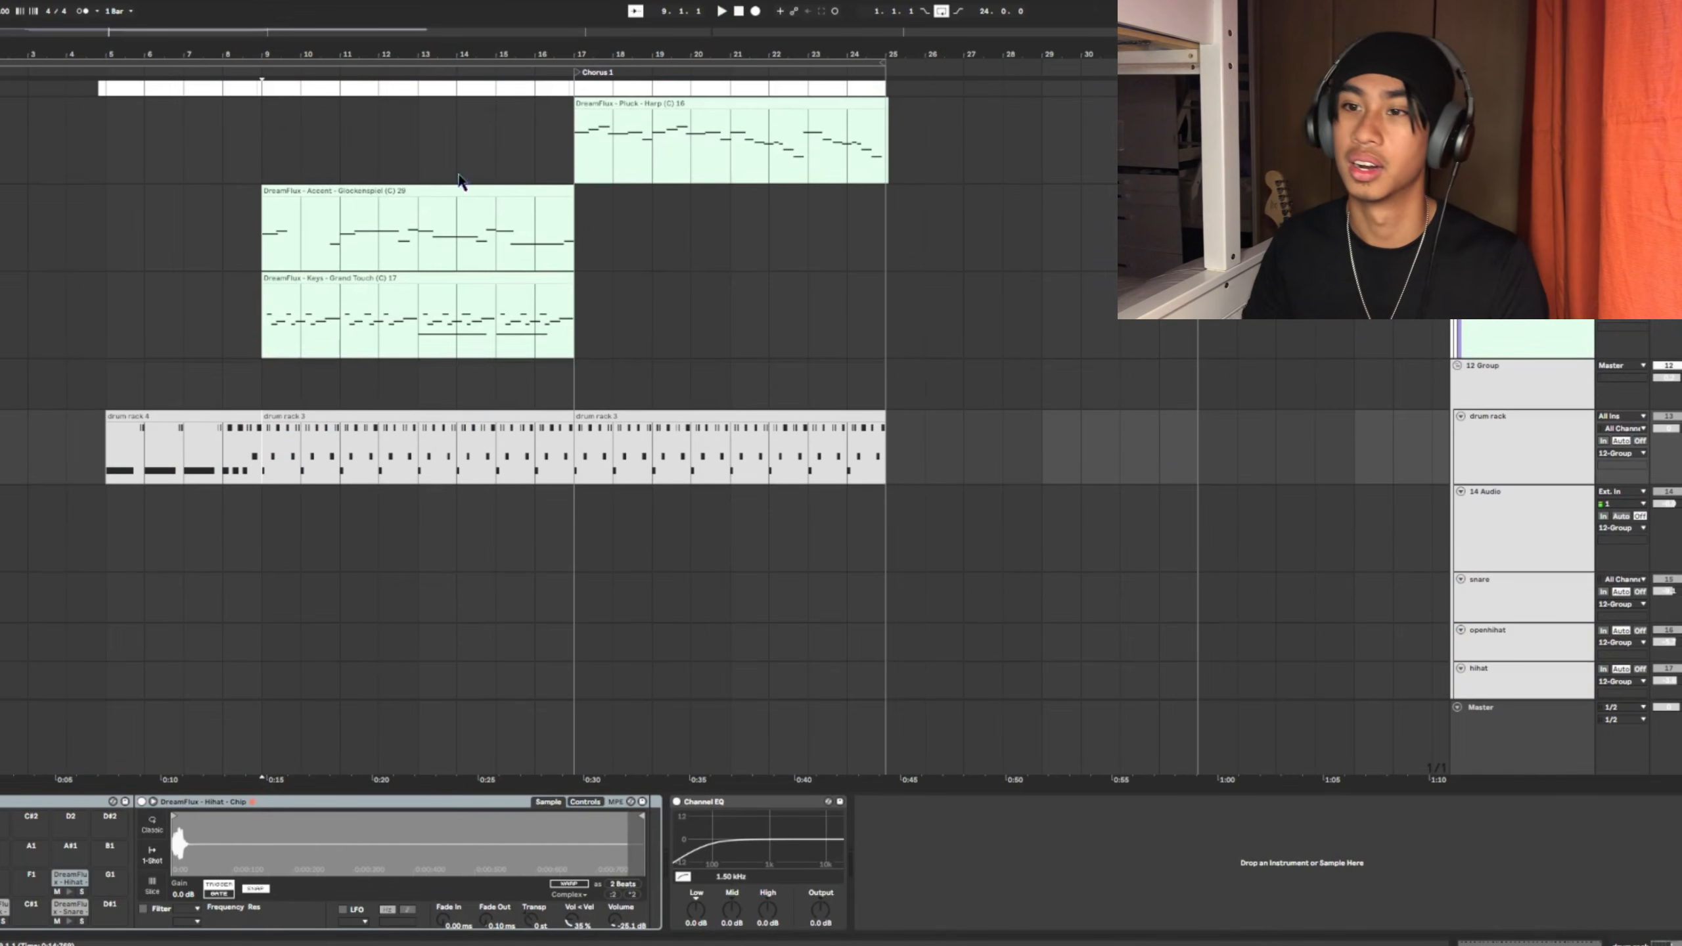
# Return to the keys layers, select the Shop Touch track and play the intro from bar 1
pyautogui.scroll(5, 48, 322)
pyautogui.scroll(5, 128, 252)
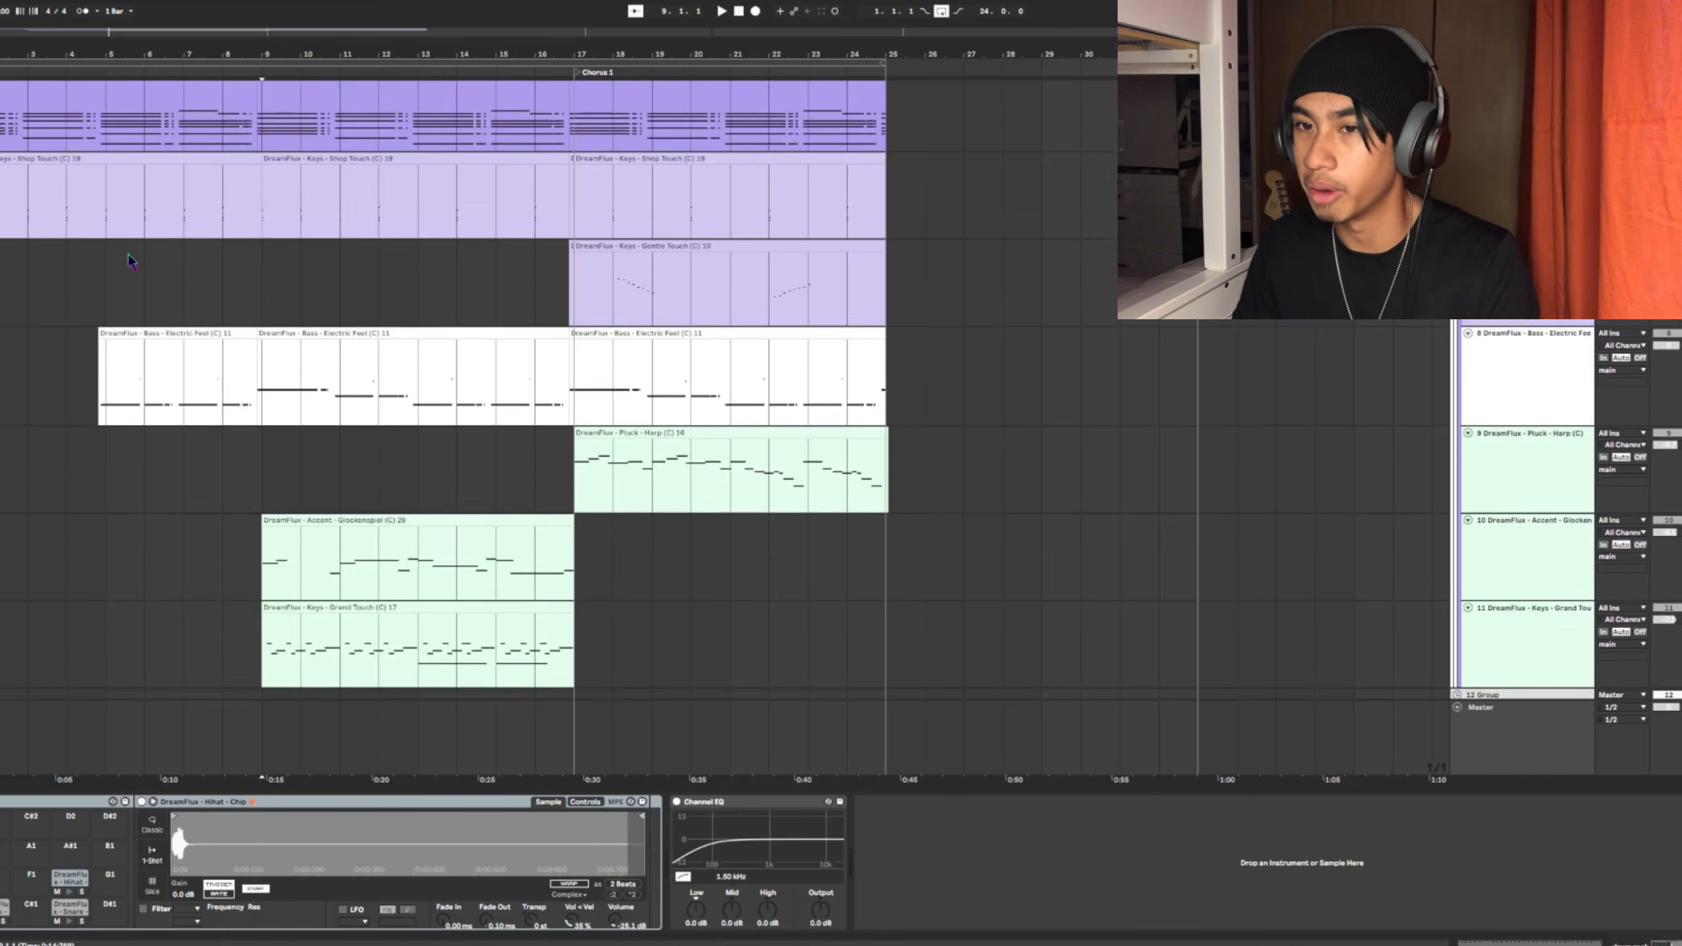
pyautogui.scroll(-3, 174, 231)
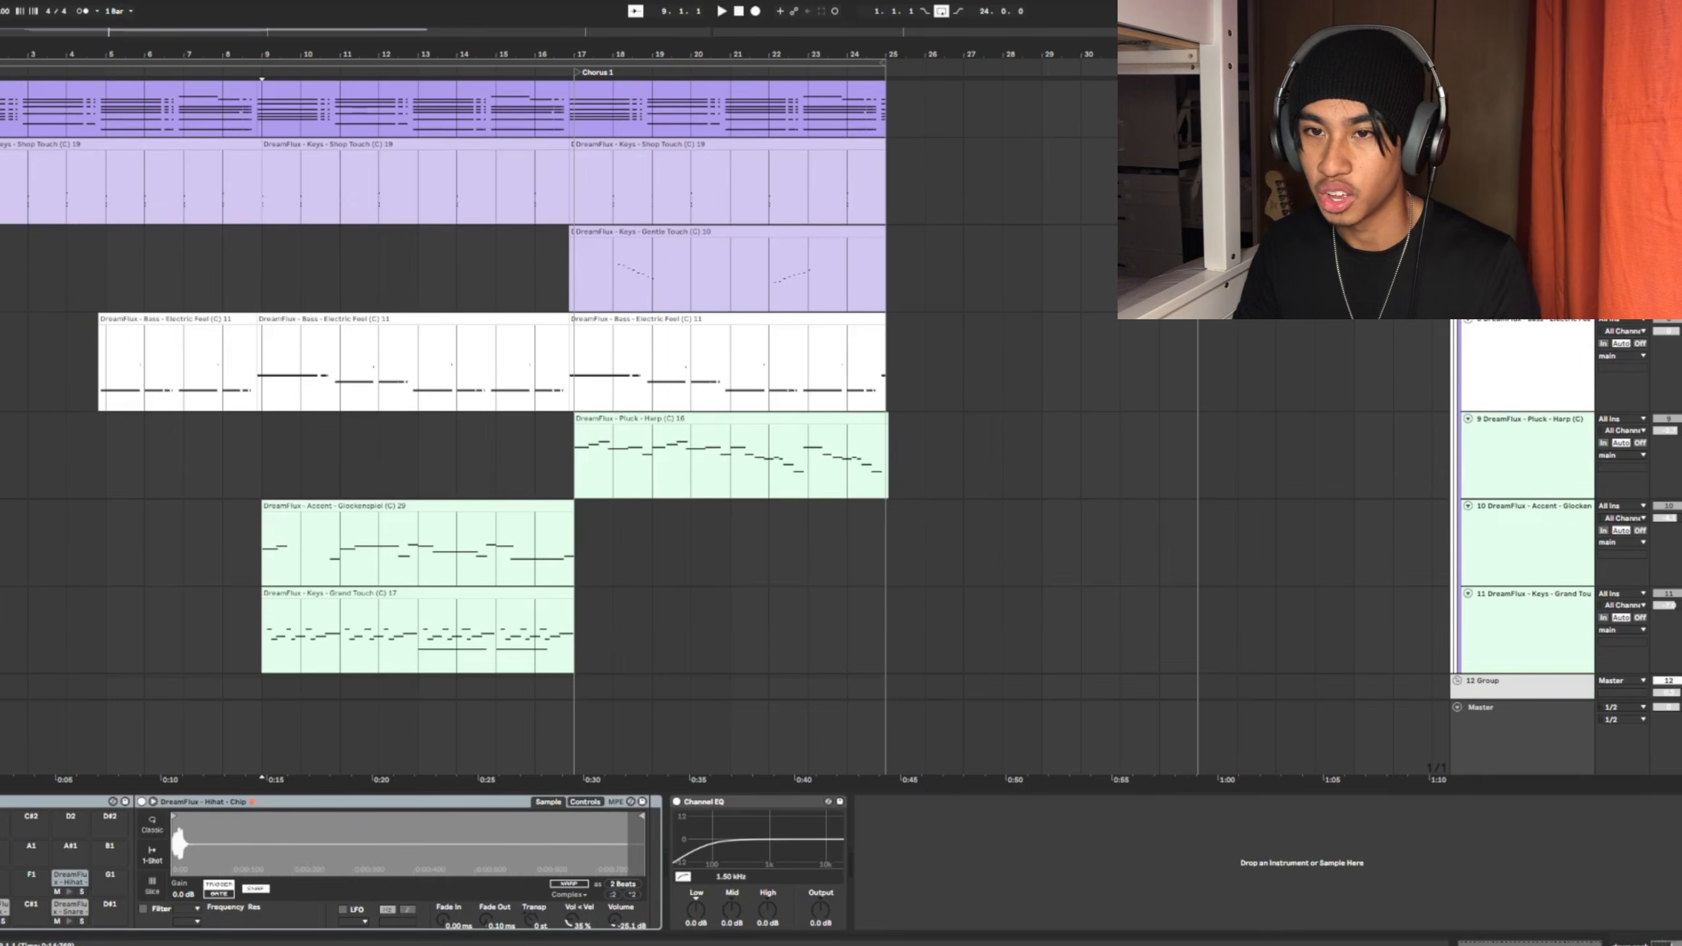
pyautogui.click(1079, 180)
pyautogui.scroll(2, 559, 371)
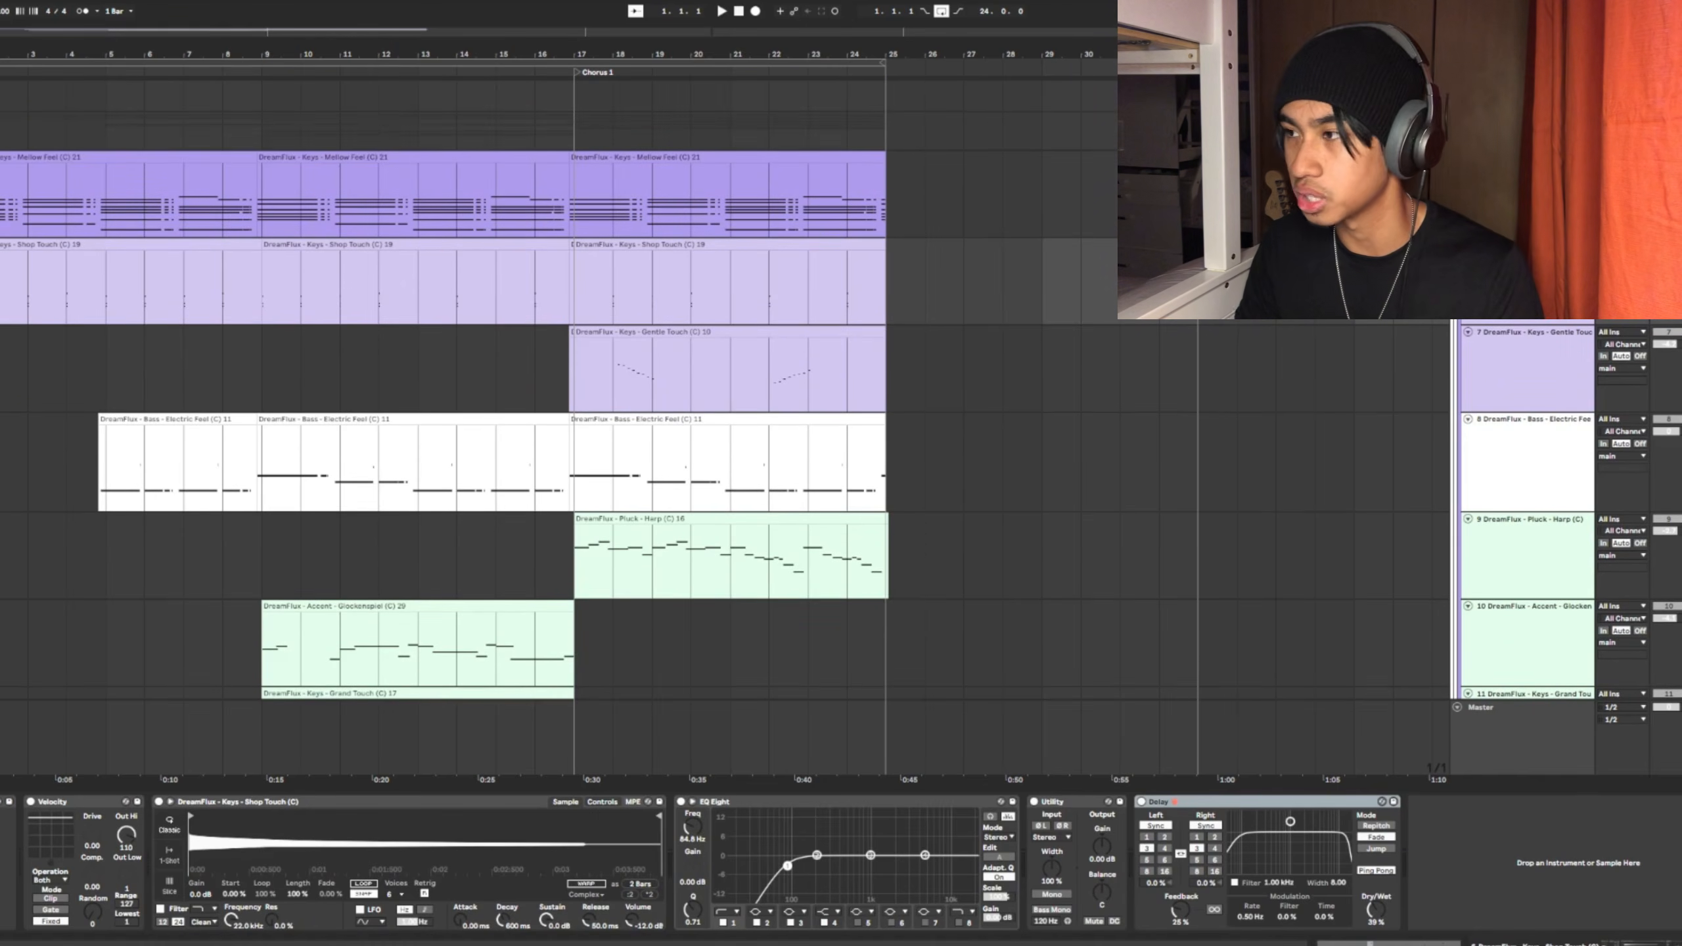
pyautogui.scroll(-1, 169, 245)
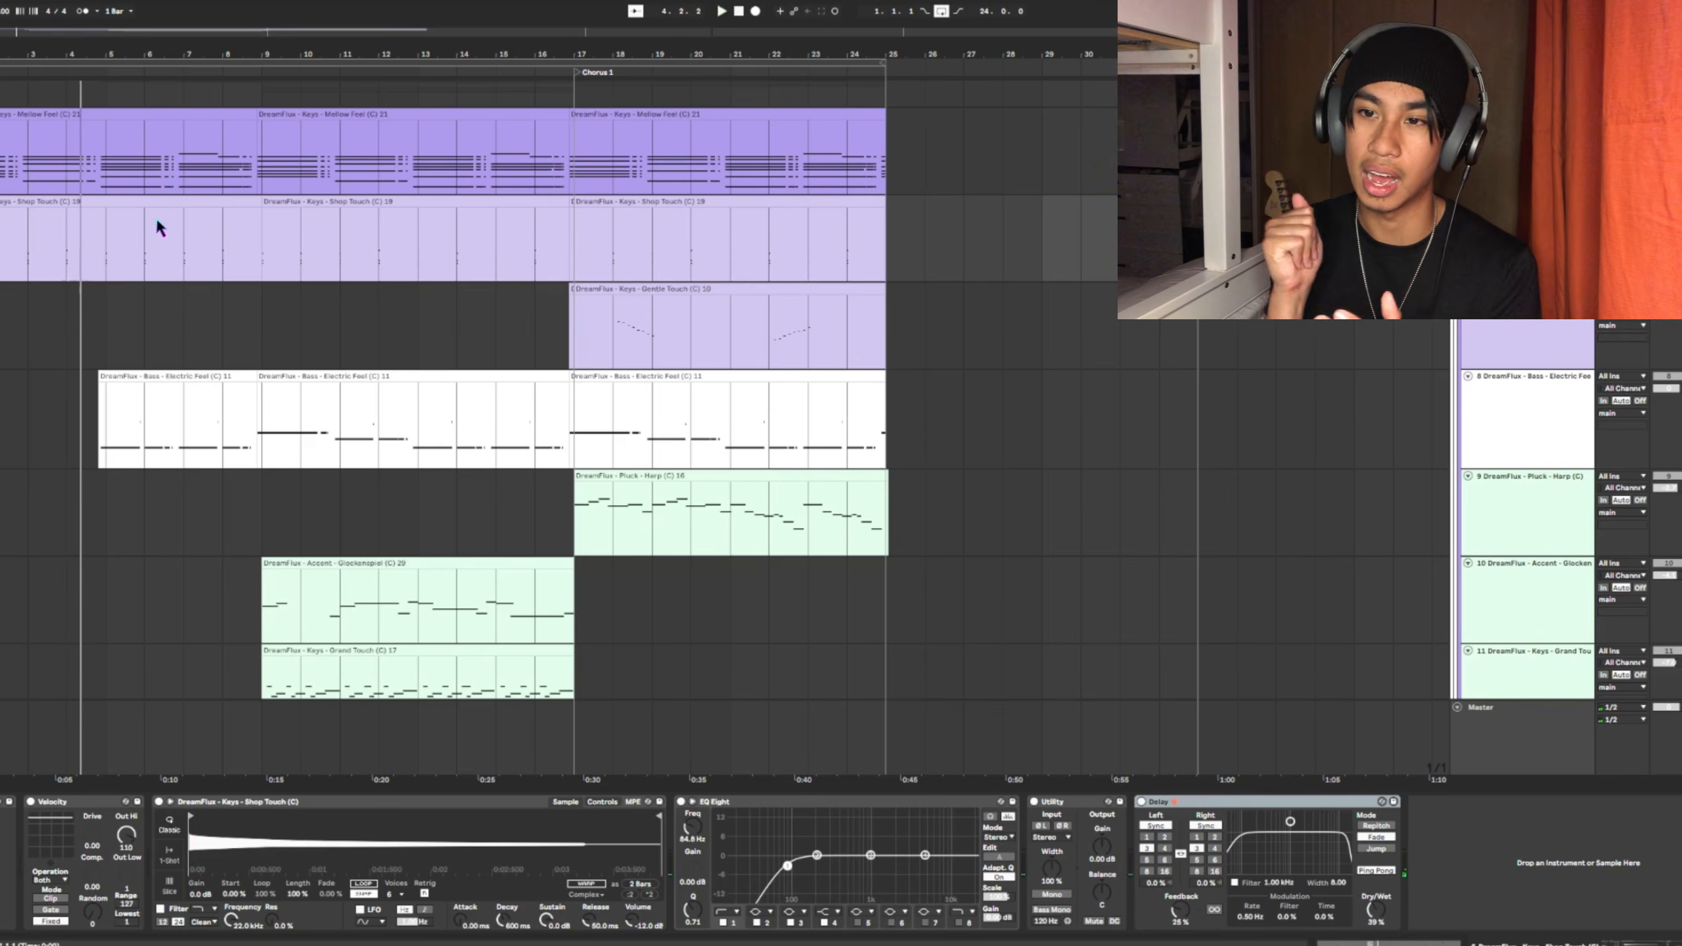
pyautogui.scroll(1, 103, 265)
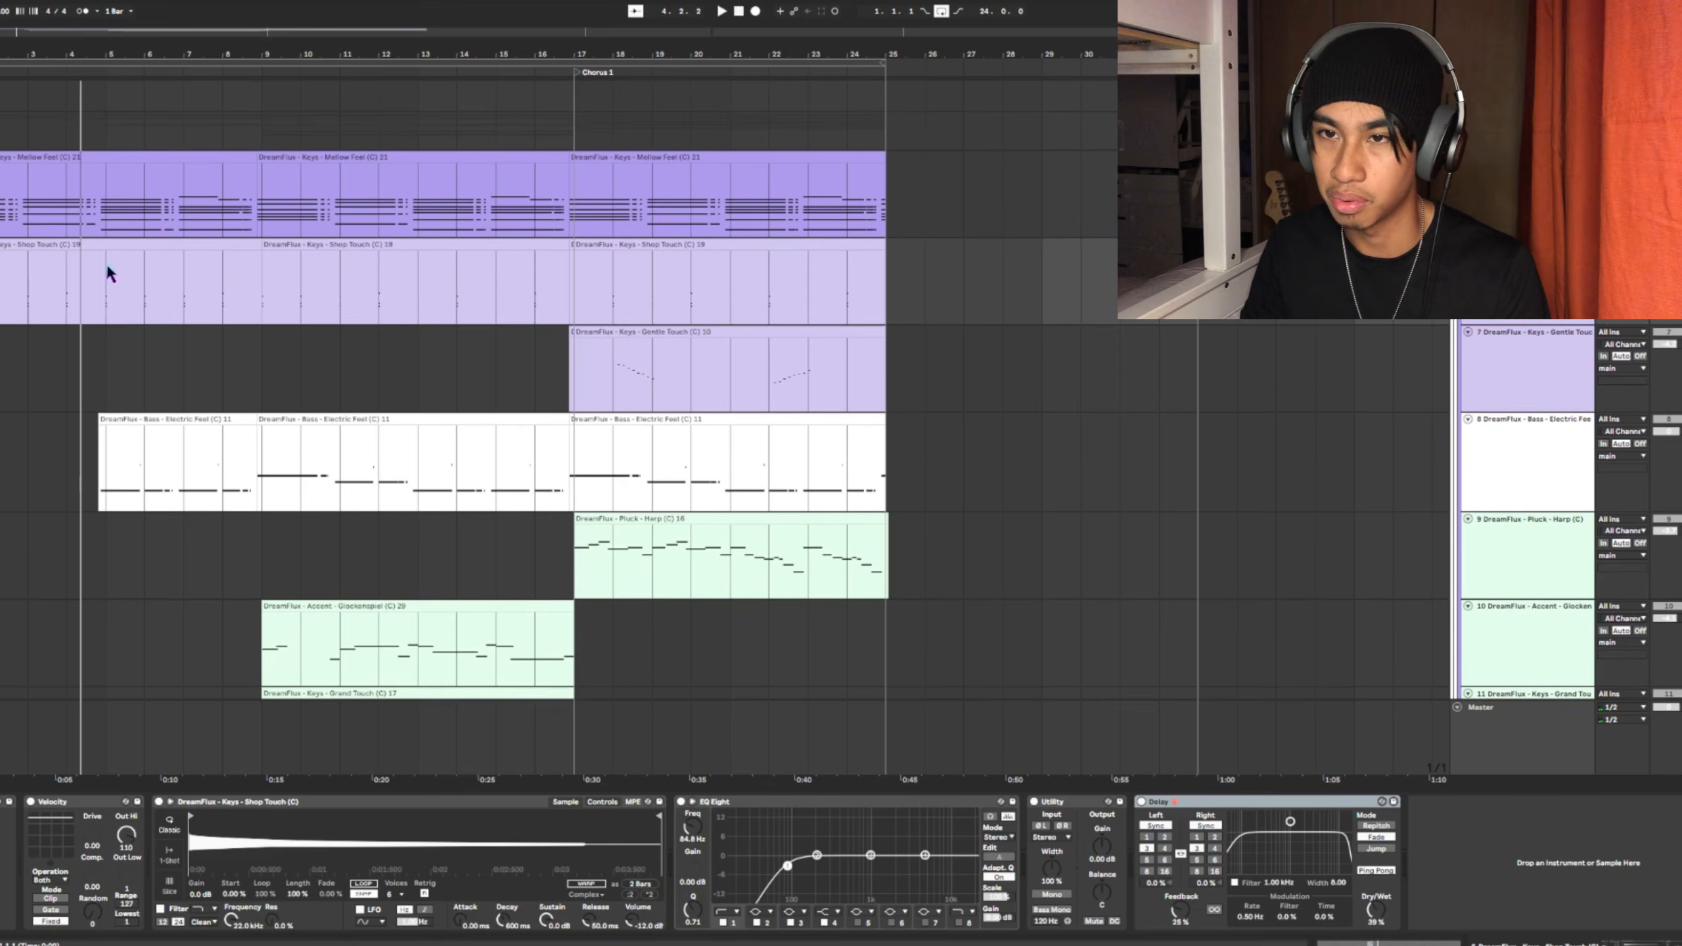
# Examine the Shop Touch keys clips around bars 3 and 5 of the intro
pyautogui.click(105, 262)
pyautogui.moveTo(84, 282); pyautogui.dragTo(0, 200)
pyautogui.click(124, 249)
pyautogui.click(29, 261)
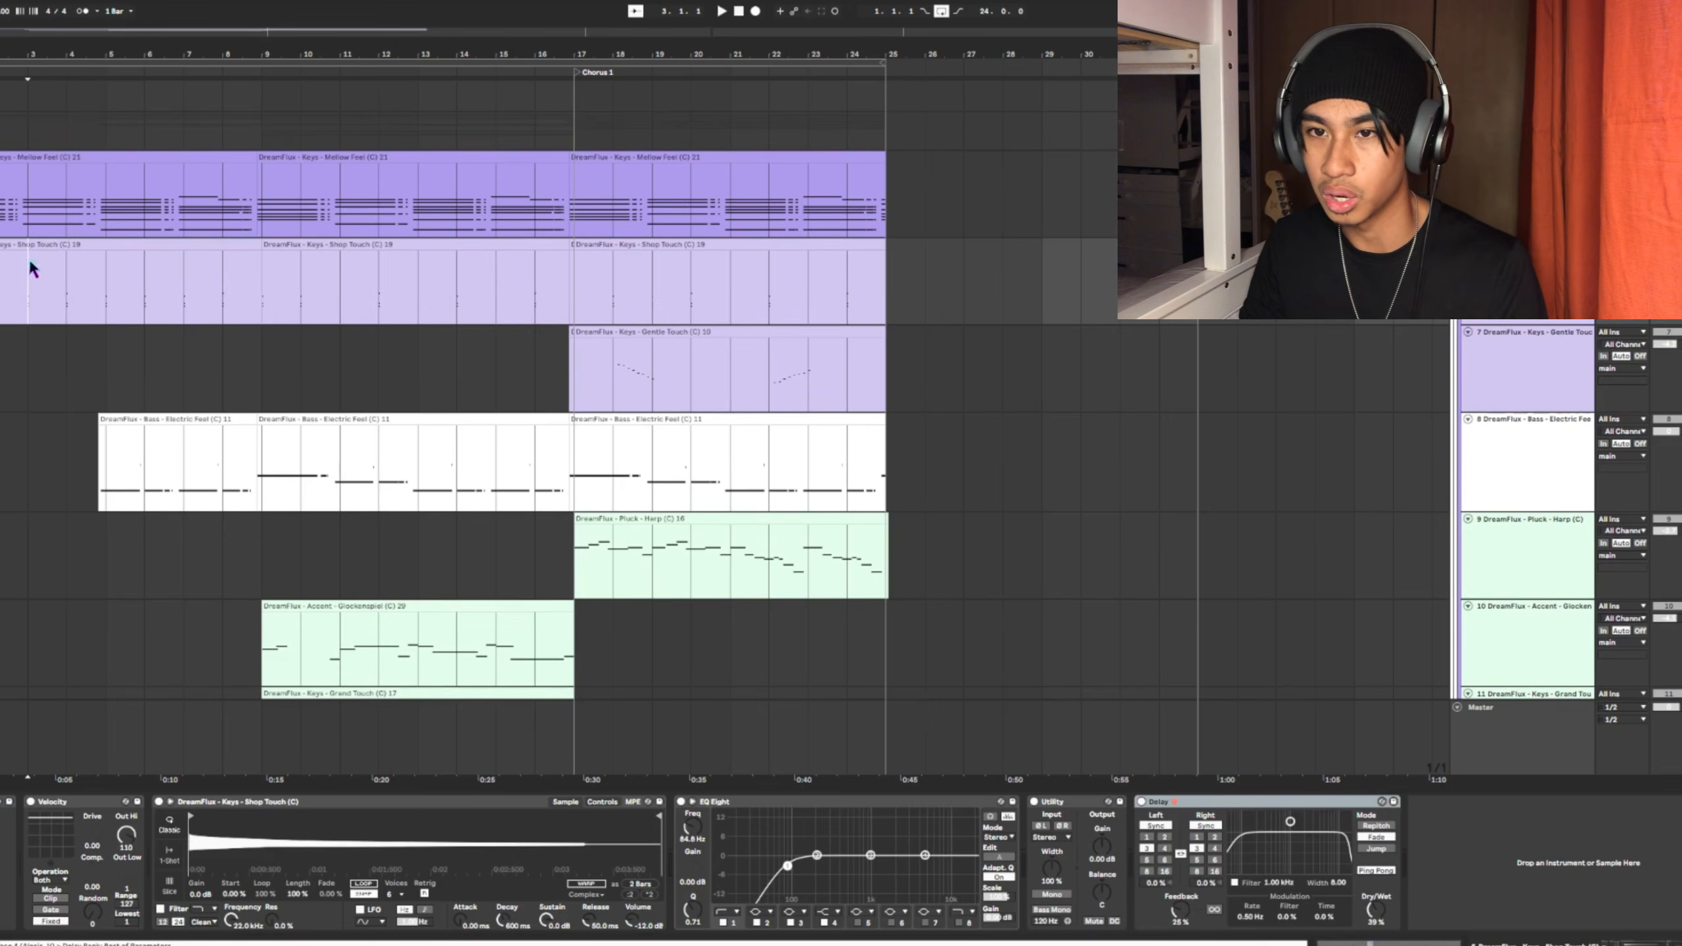
pyautogui.click(0, 199)
pyautogui.click(109, 298)
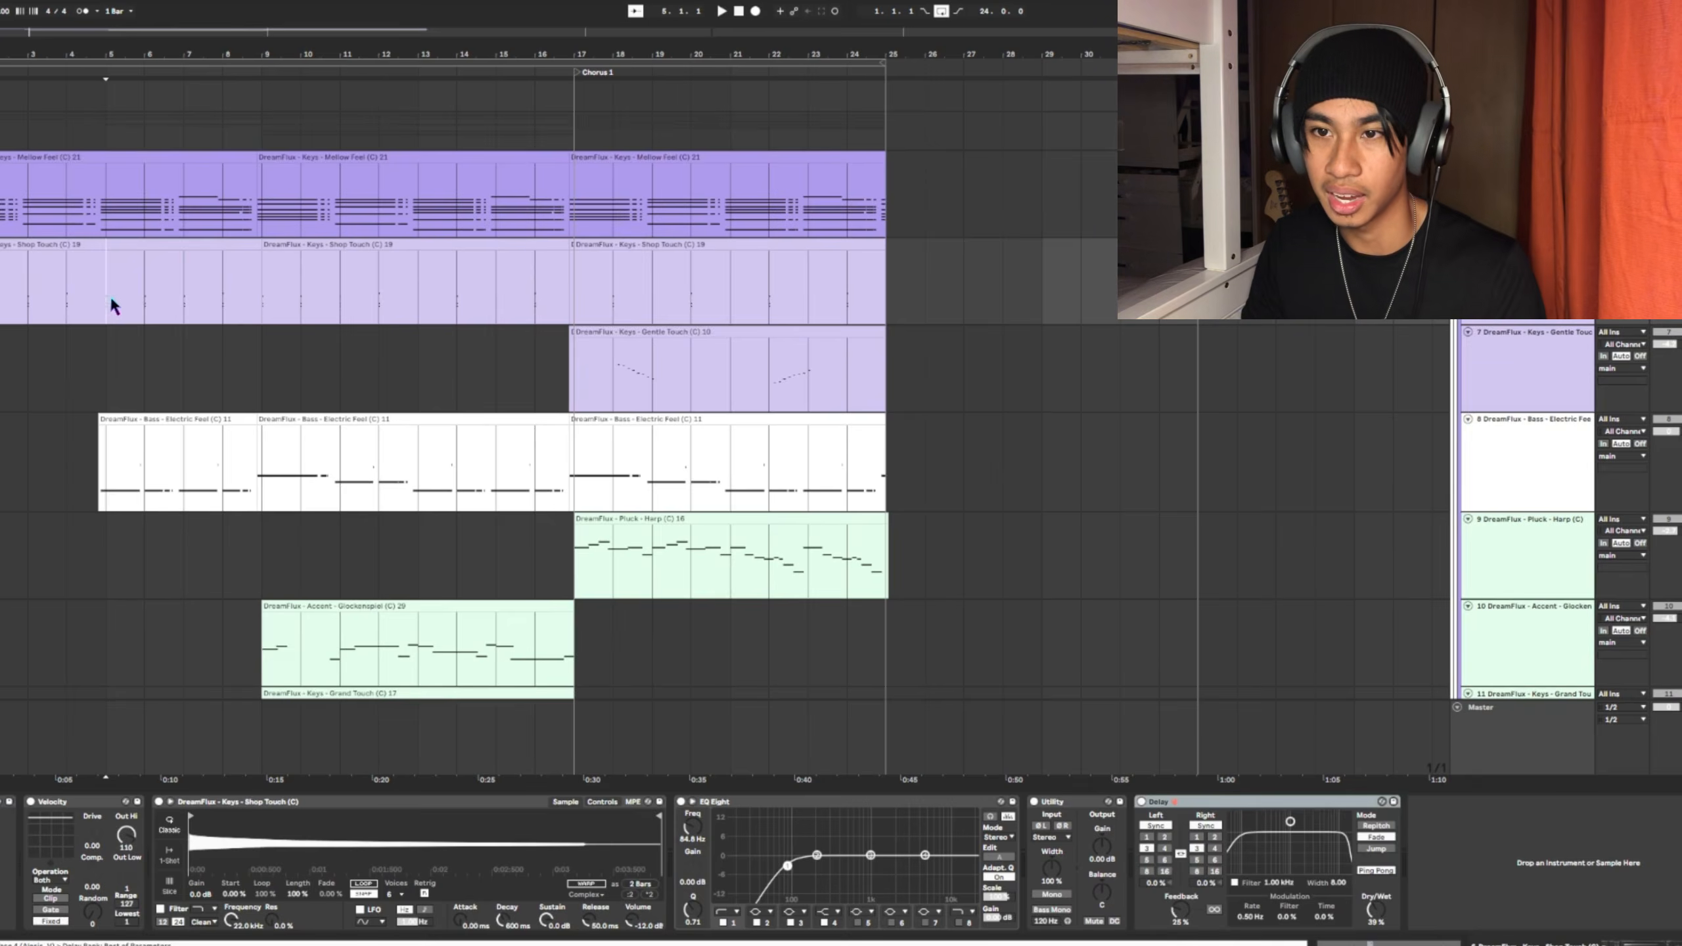
pyautogui.moveTo(109, 298); pyautogui.dragTo(0, 199)
pyautogui.click(106, 295)
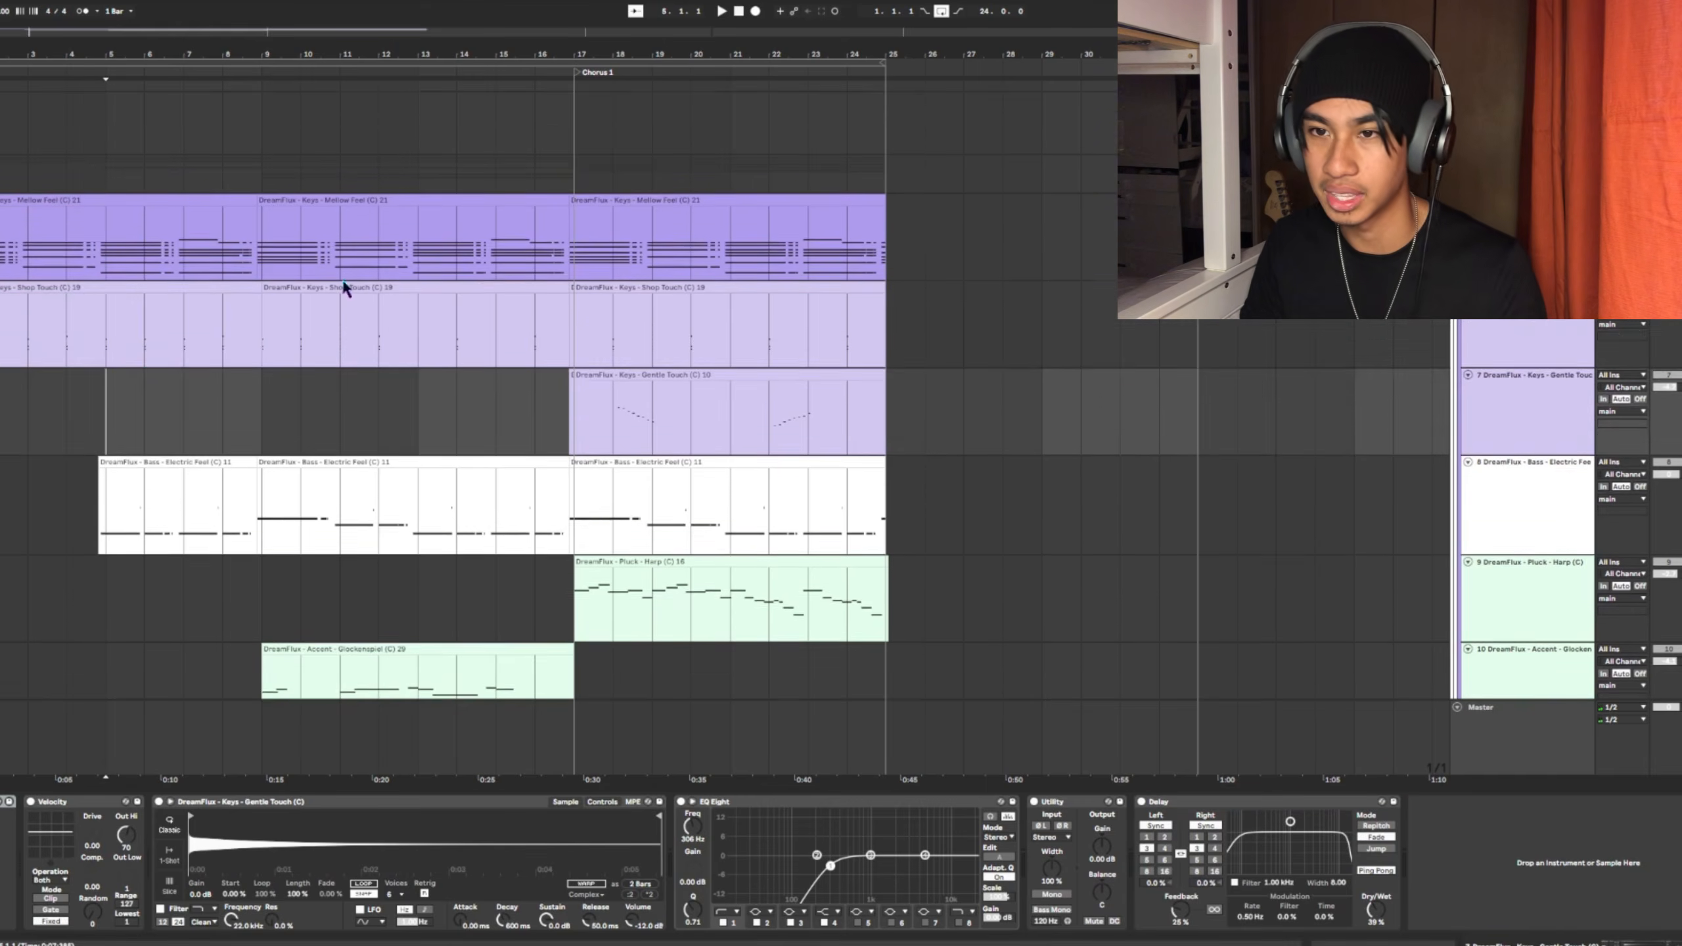
# Play the drum rack 4 clip from bar 5 and its closing fill from bar 8
pyautogui.scroll(-5, 150, 331)
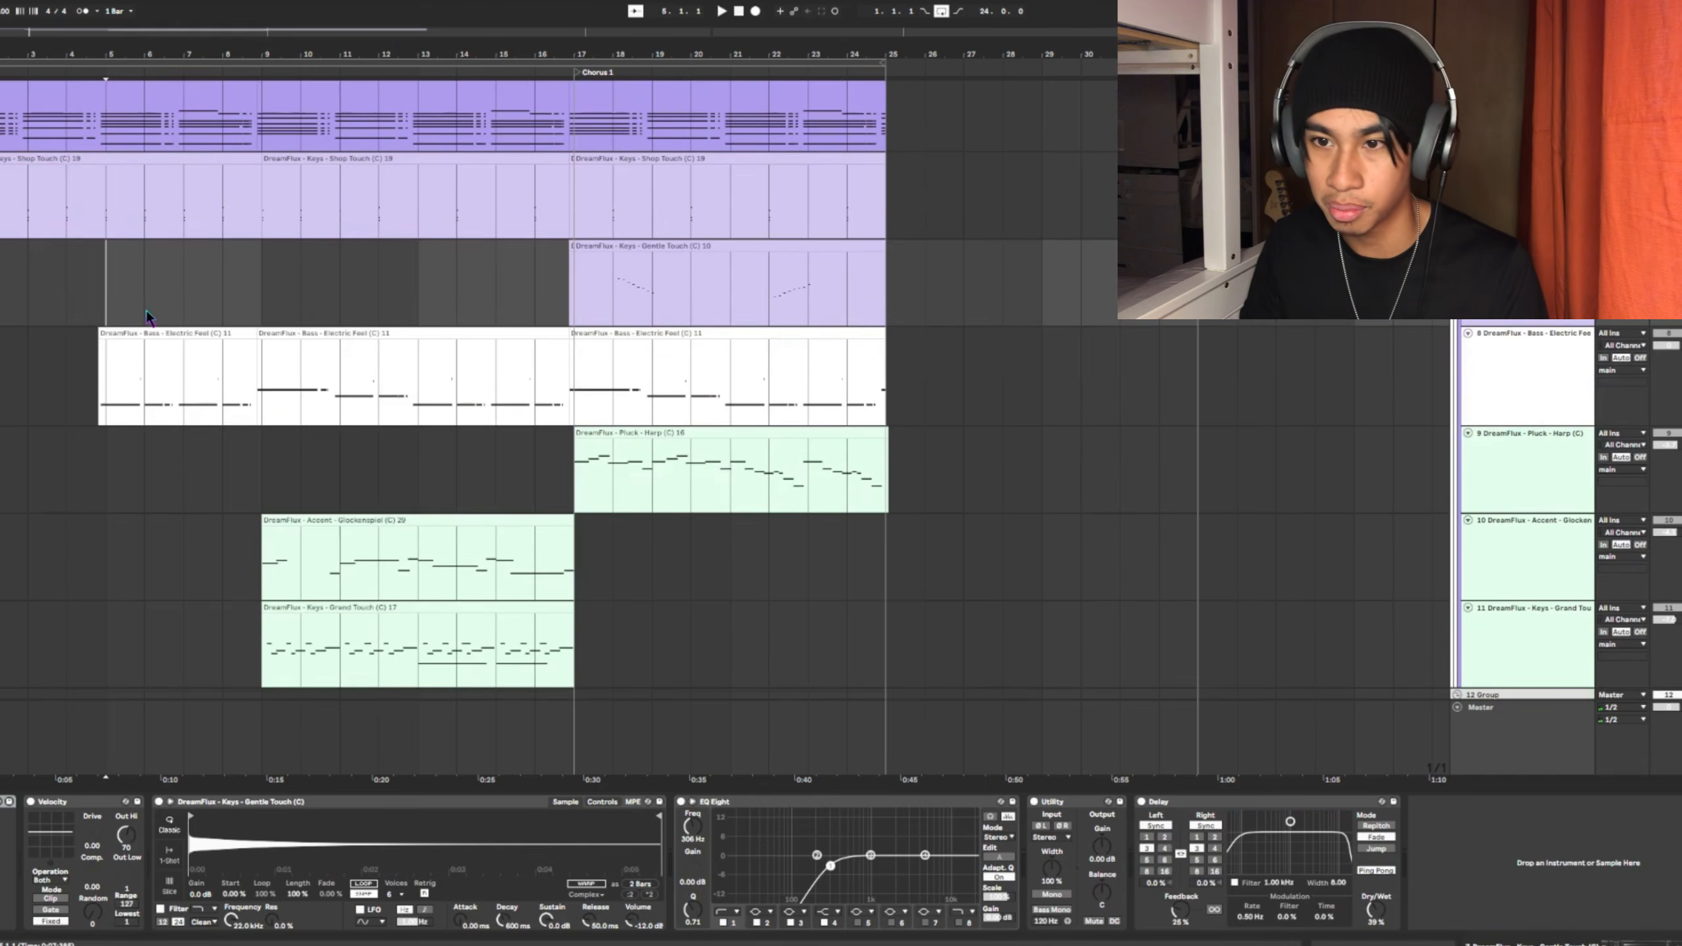
pyautogui.scroll(-6, 137, 318)
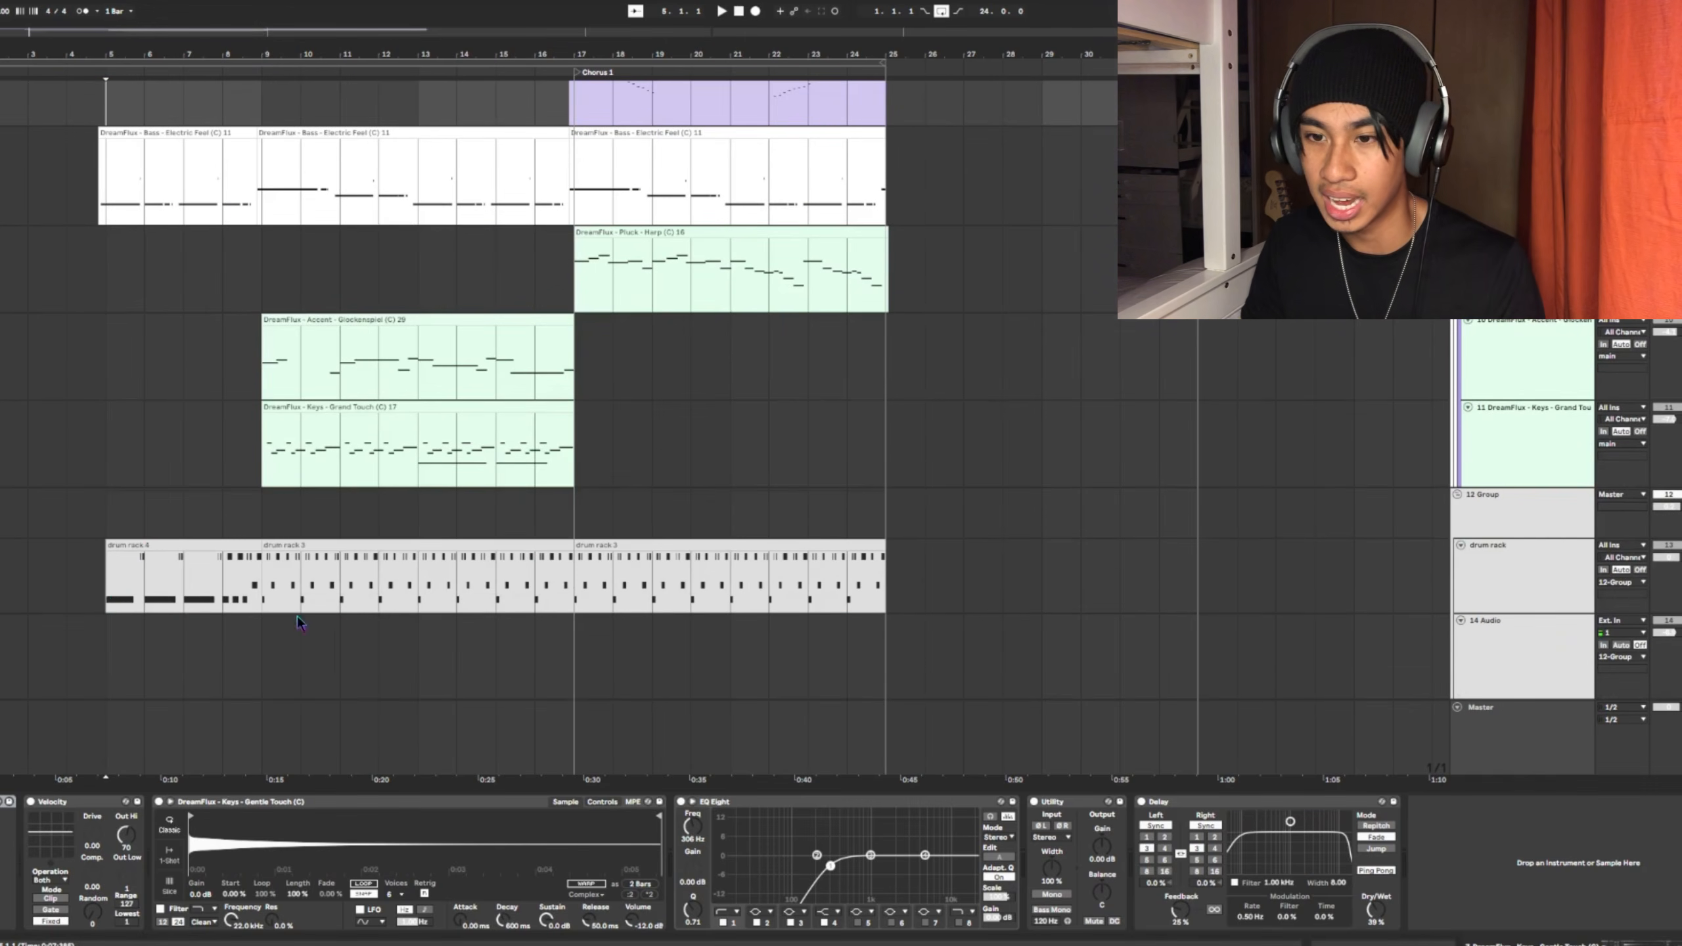
pyautogui.doubleClick(126, 546)
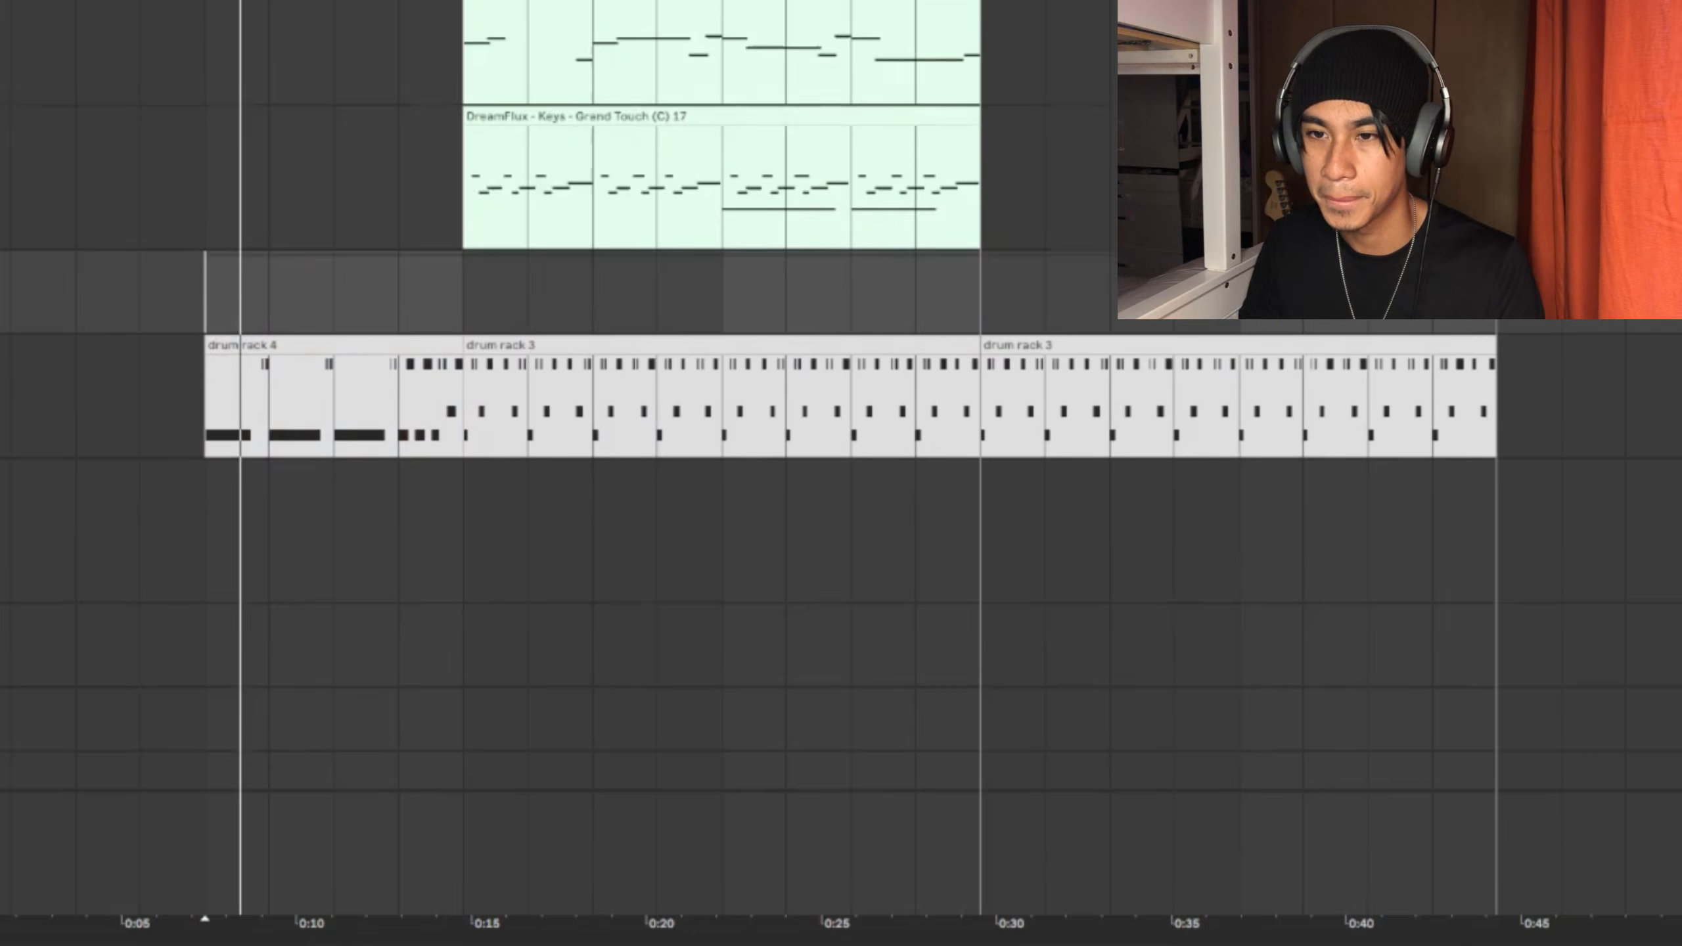
pyautogui.scroll(3, 662, 457)
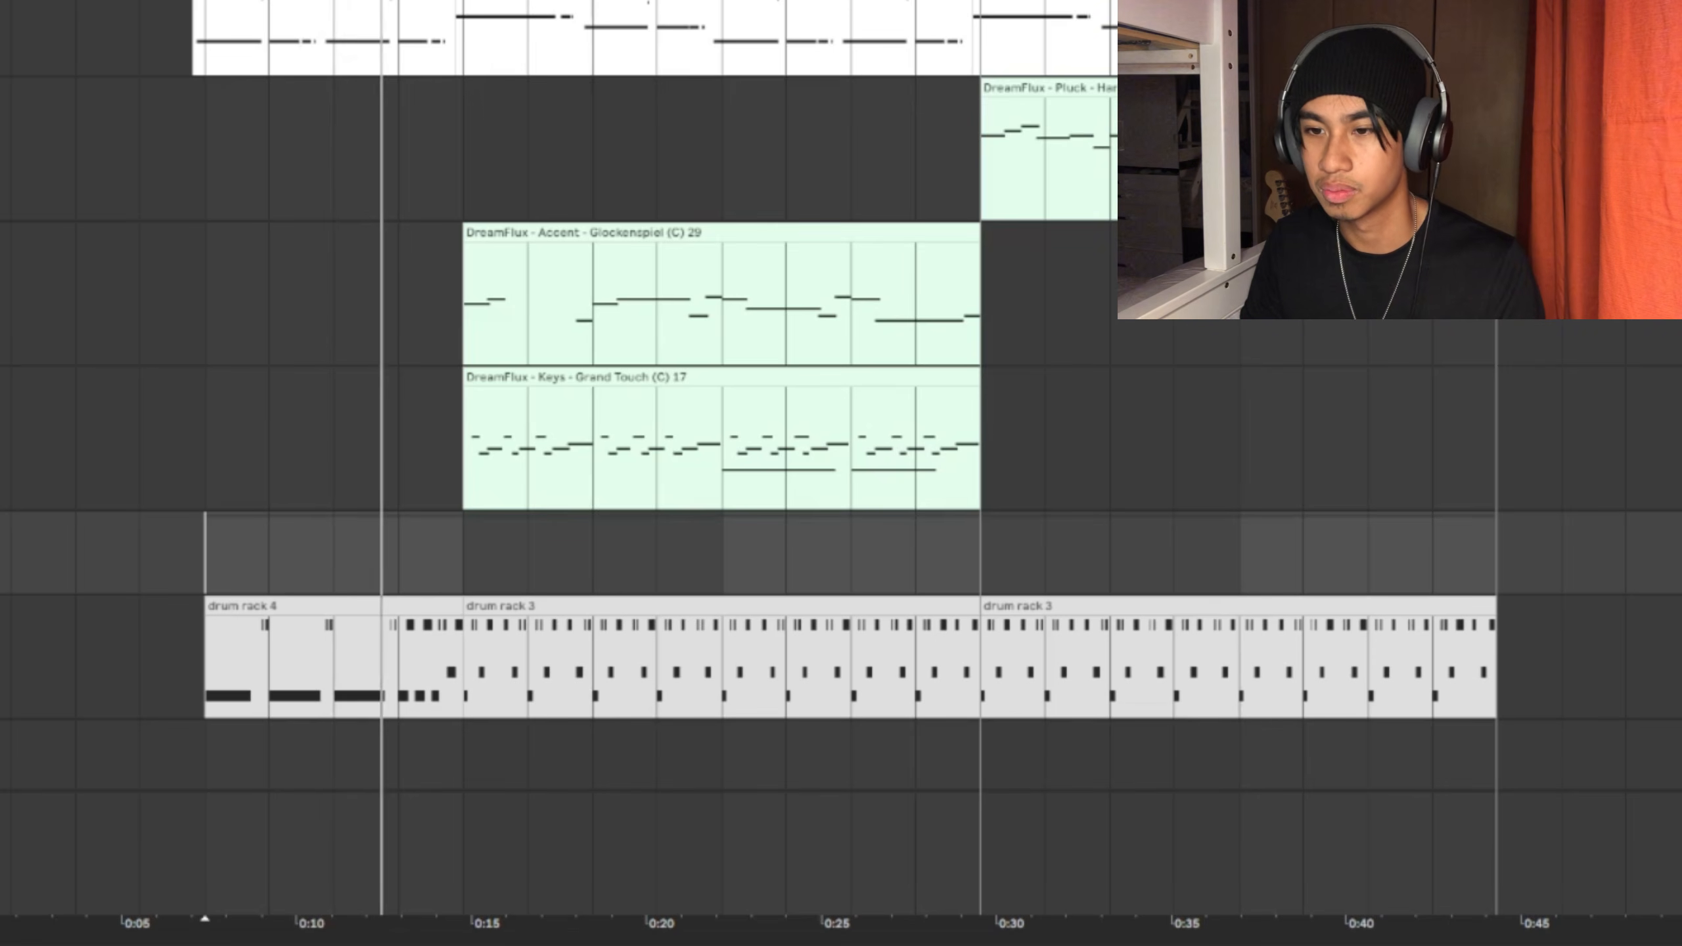
pyautogui.click(399, 620)
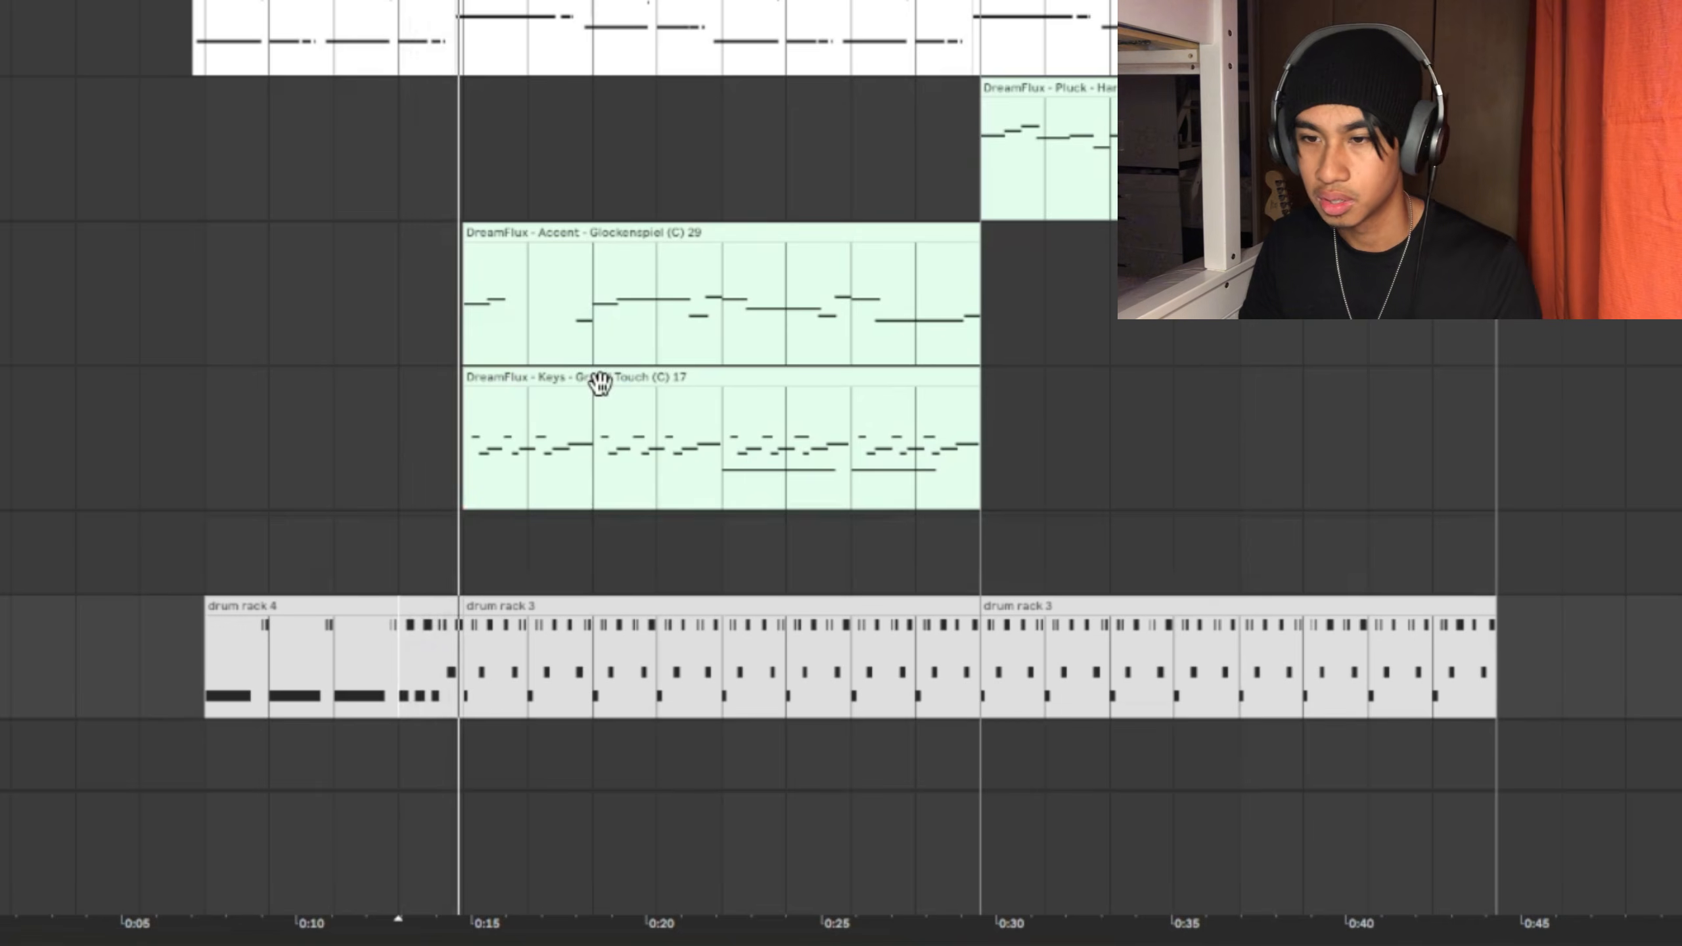
# Play the full arrangement from bar 9, where the glockenspiel and Grand Touch layers enter
pyautogui.scroll(-1, 413, 573)
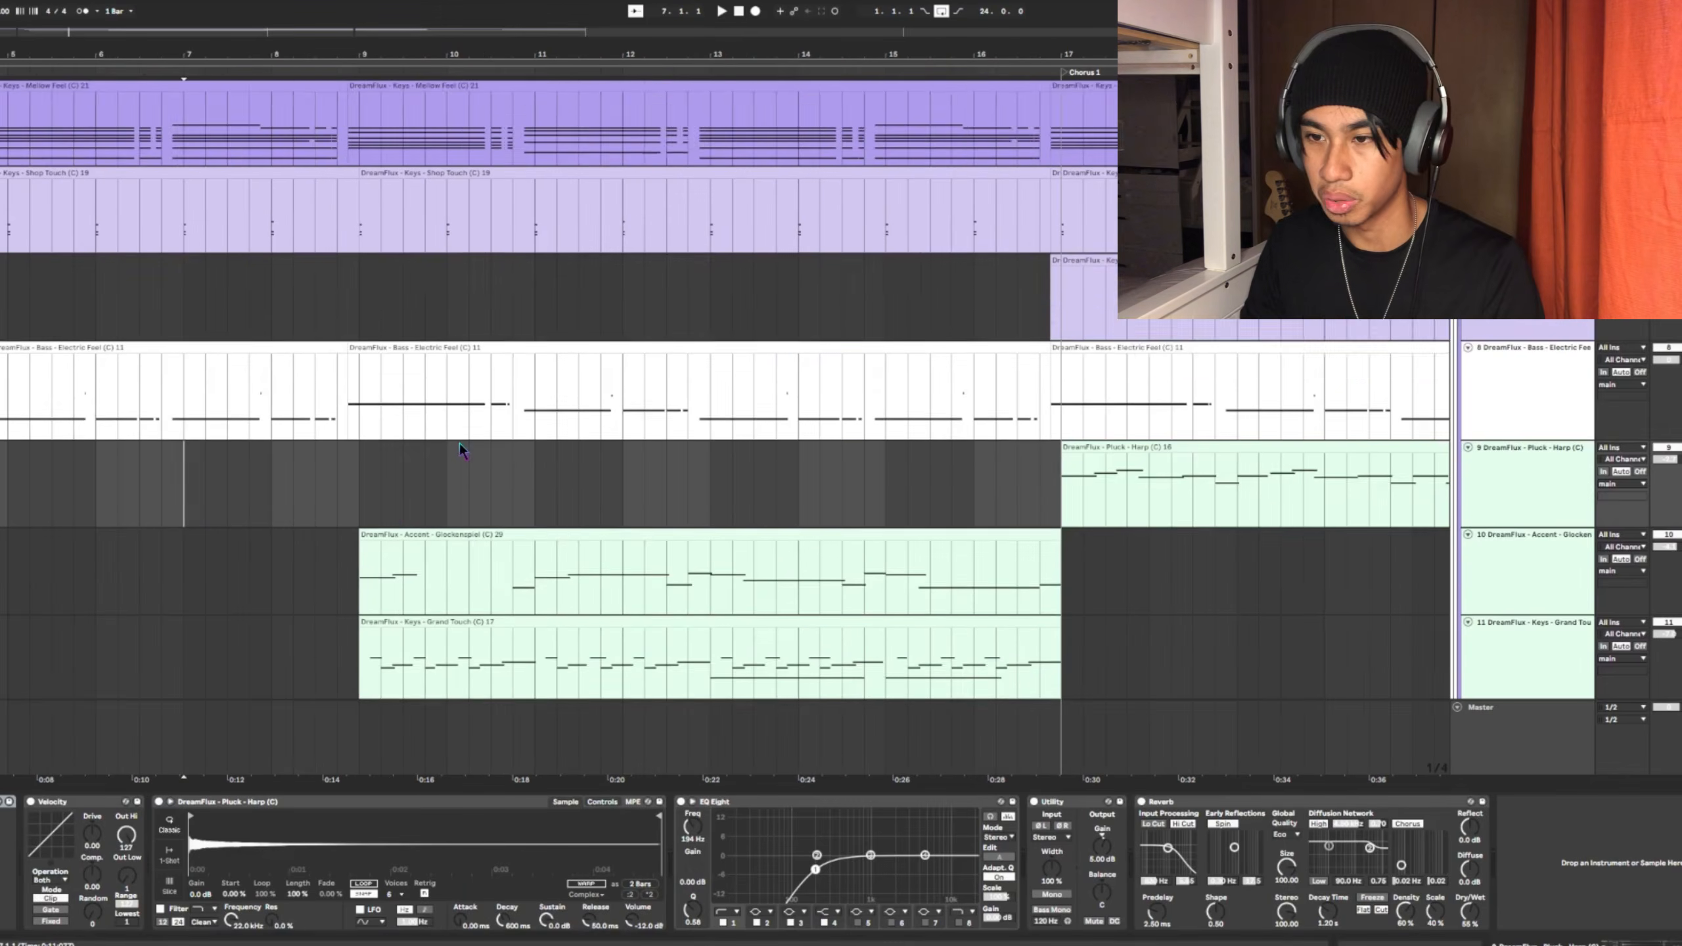
pyautogui.scroll(-1, 459, 444)
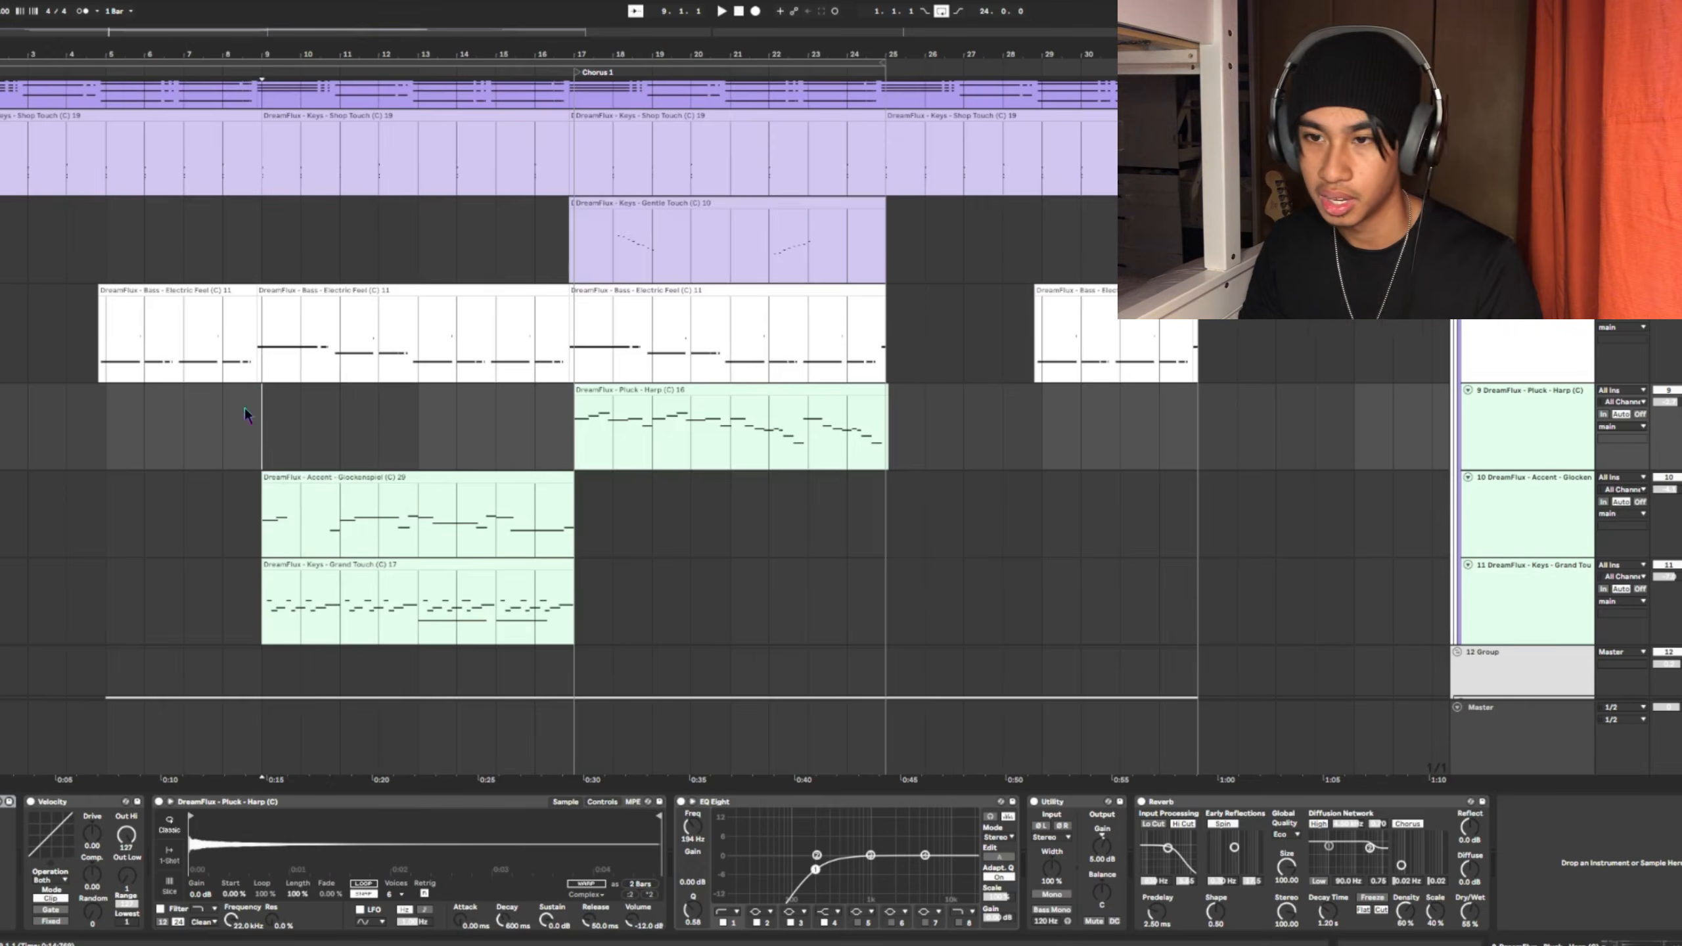
pyautogui.scroll(1, 141, 381)
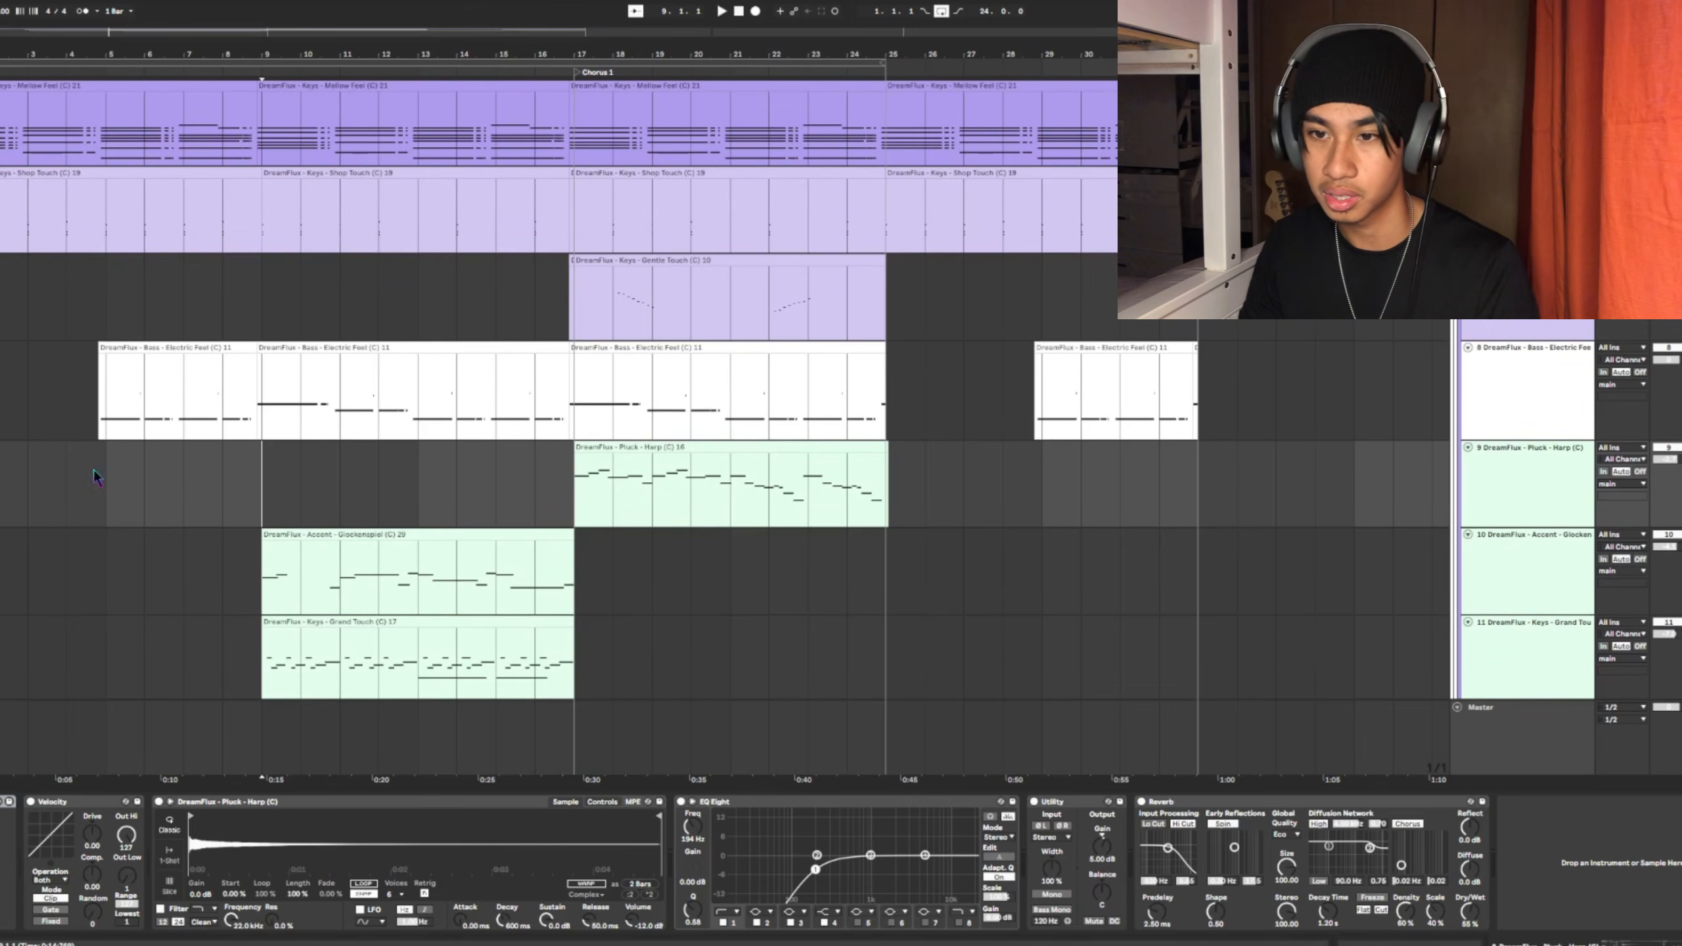
pyautogui.press('space')
pyautogui.scroll(-2, 398, 417)
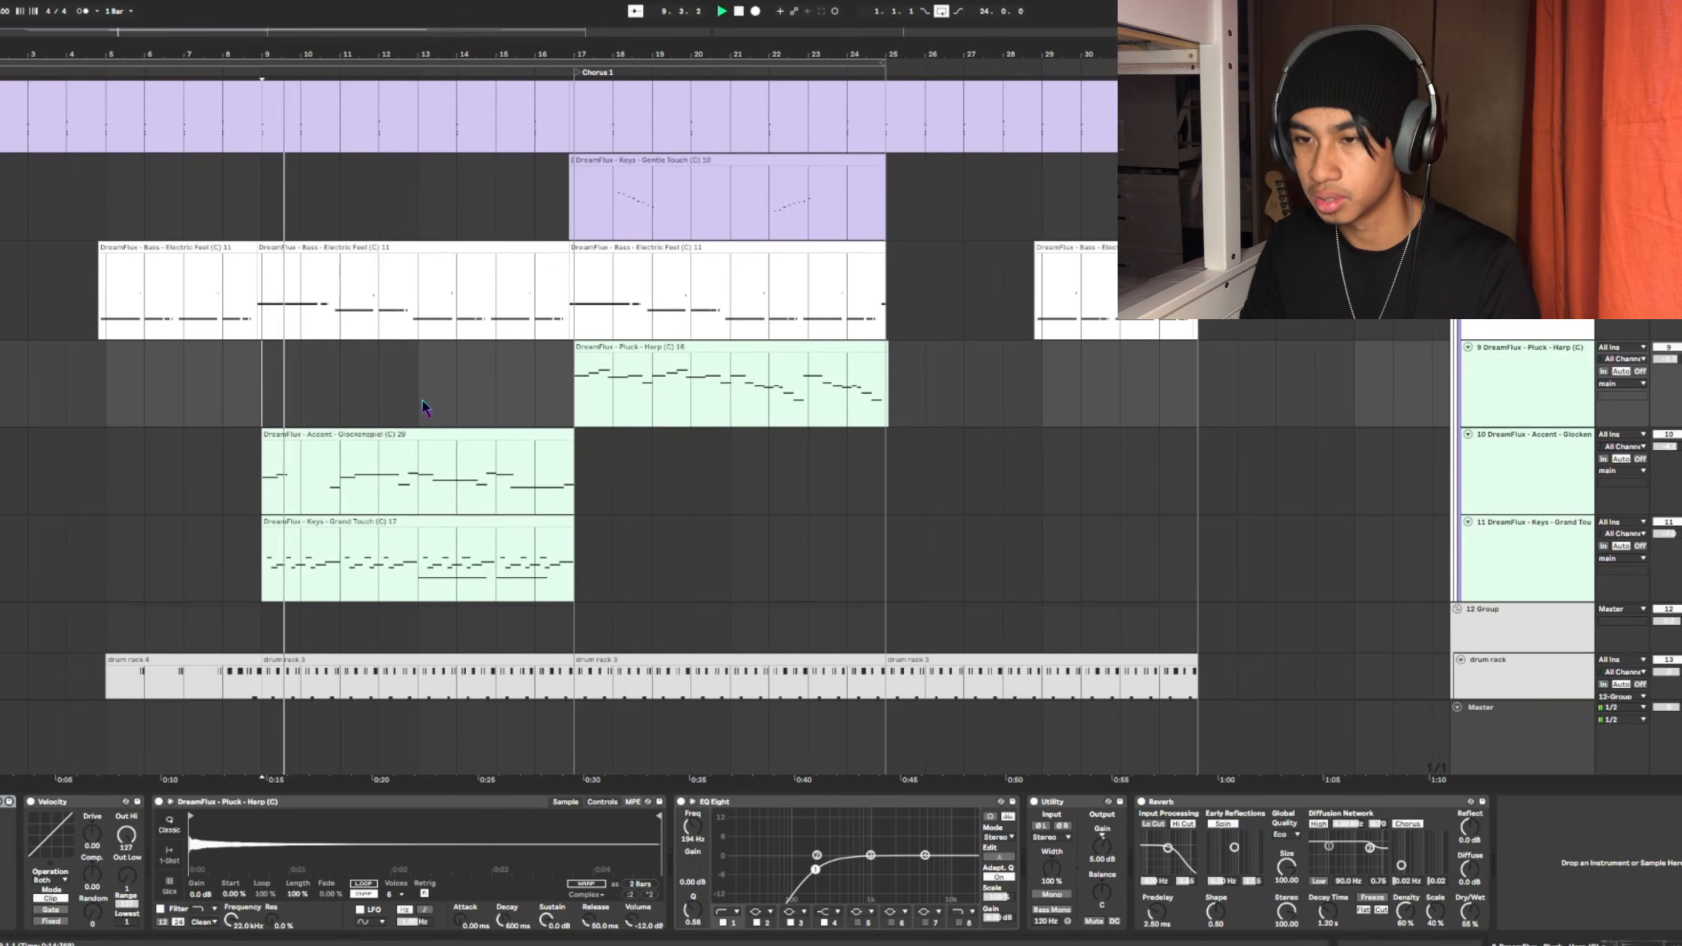
pyautogui.scroll(1, 417, 397)
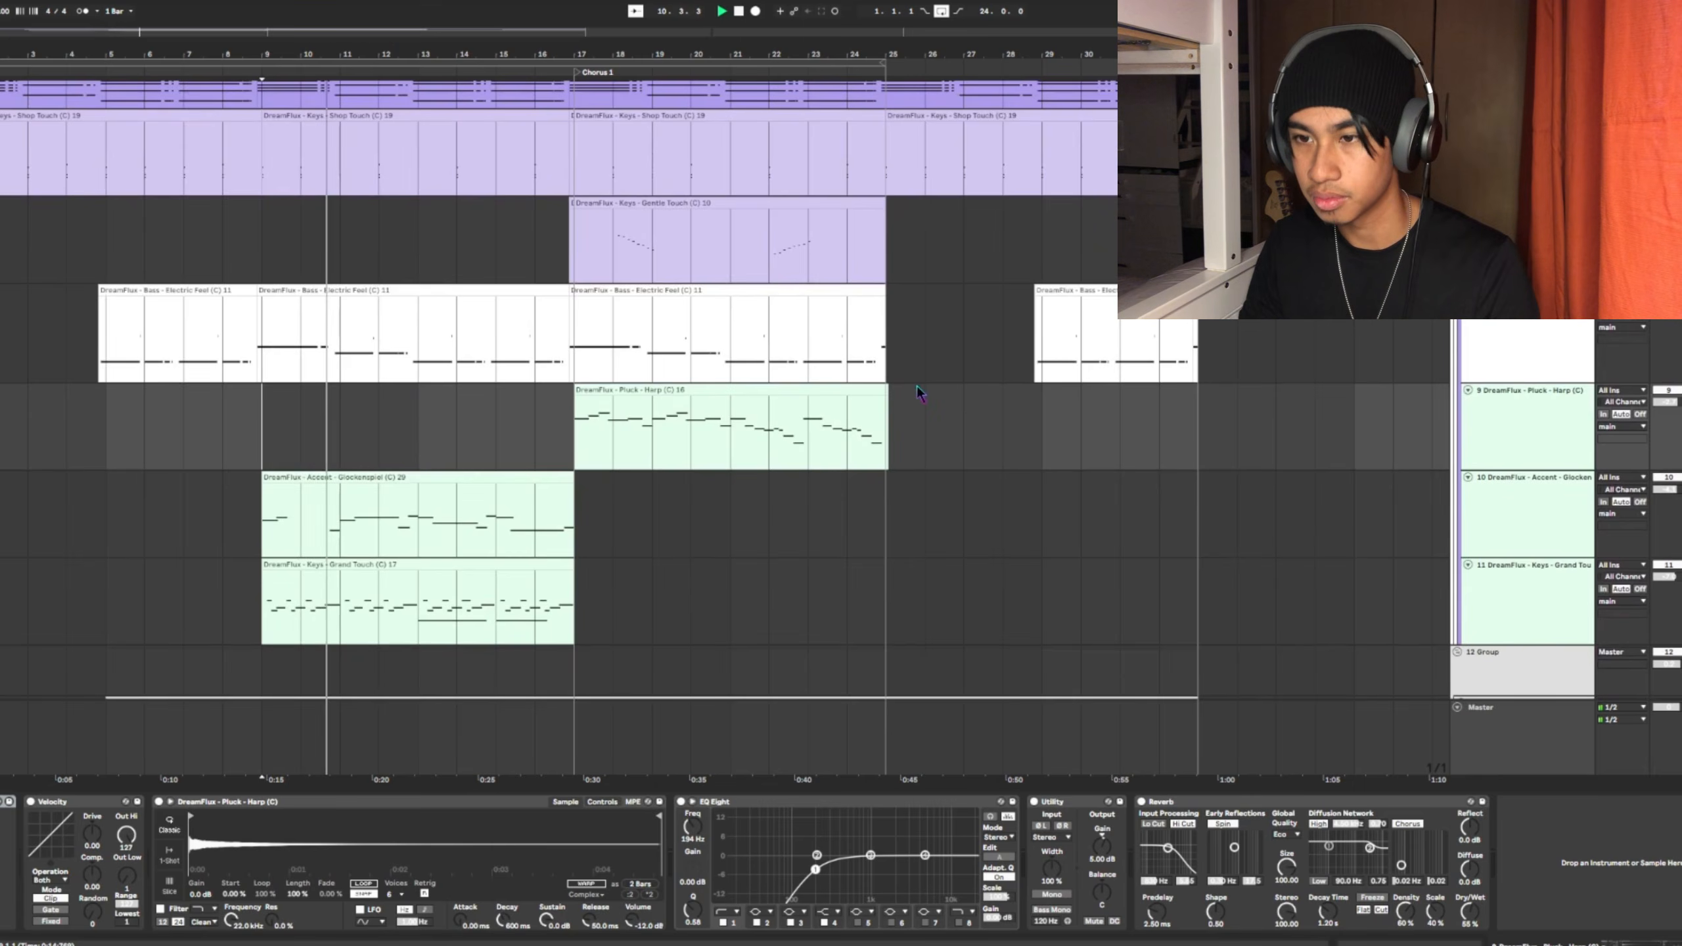
# Compare the empty harp section from bar 9 to bar 17 with the harp clip in Chorus 1
pyautogui.moveTo(268, 435); pyautogui.dragTo(571, 454)
pyautogui.scroll(3, 404, 437)
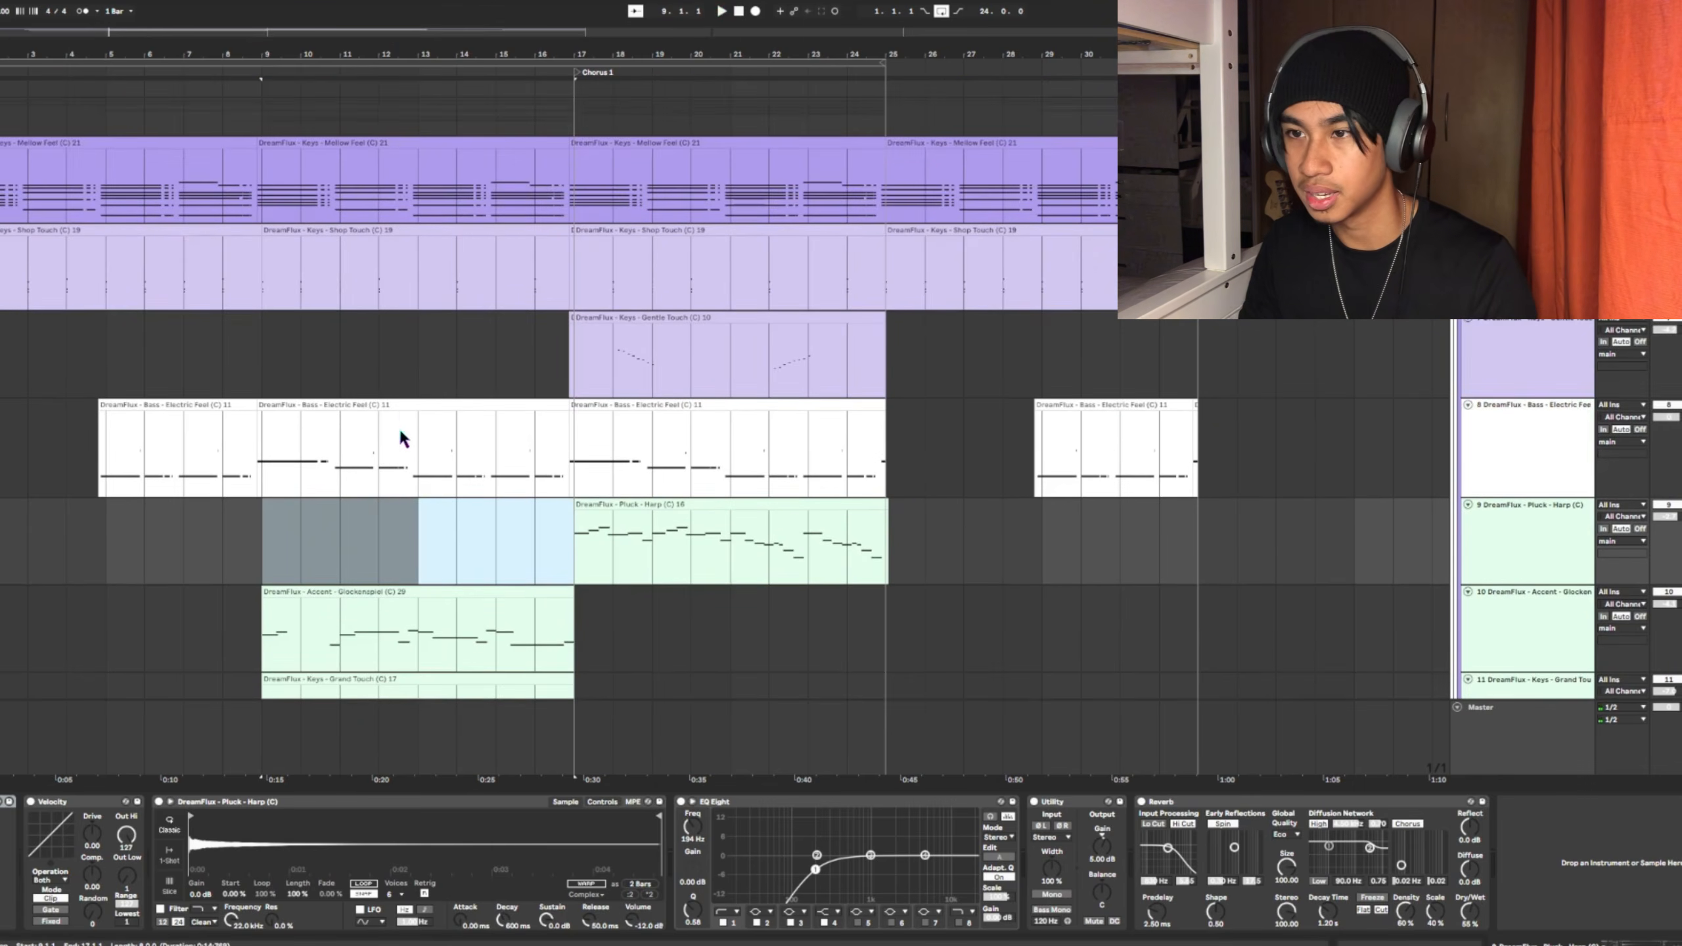
pyautogui.click(559, 544)
pyautogui.moveTo(604, 540); pyautogui.dragTo(894, 535)
pyautogui.click(844, 550)
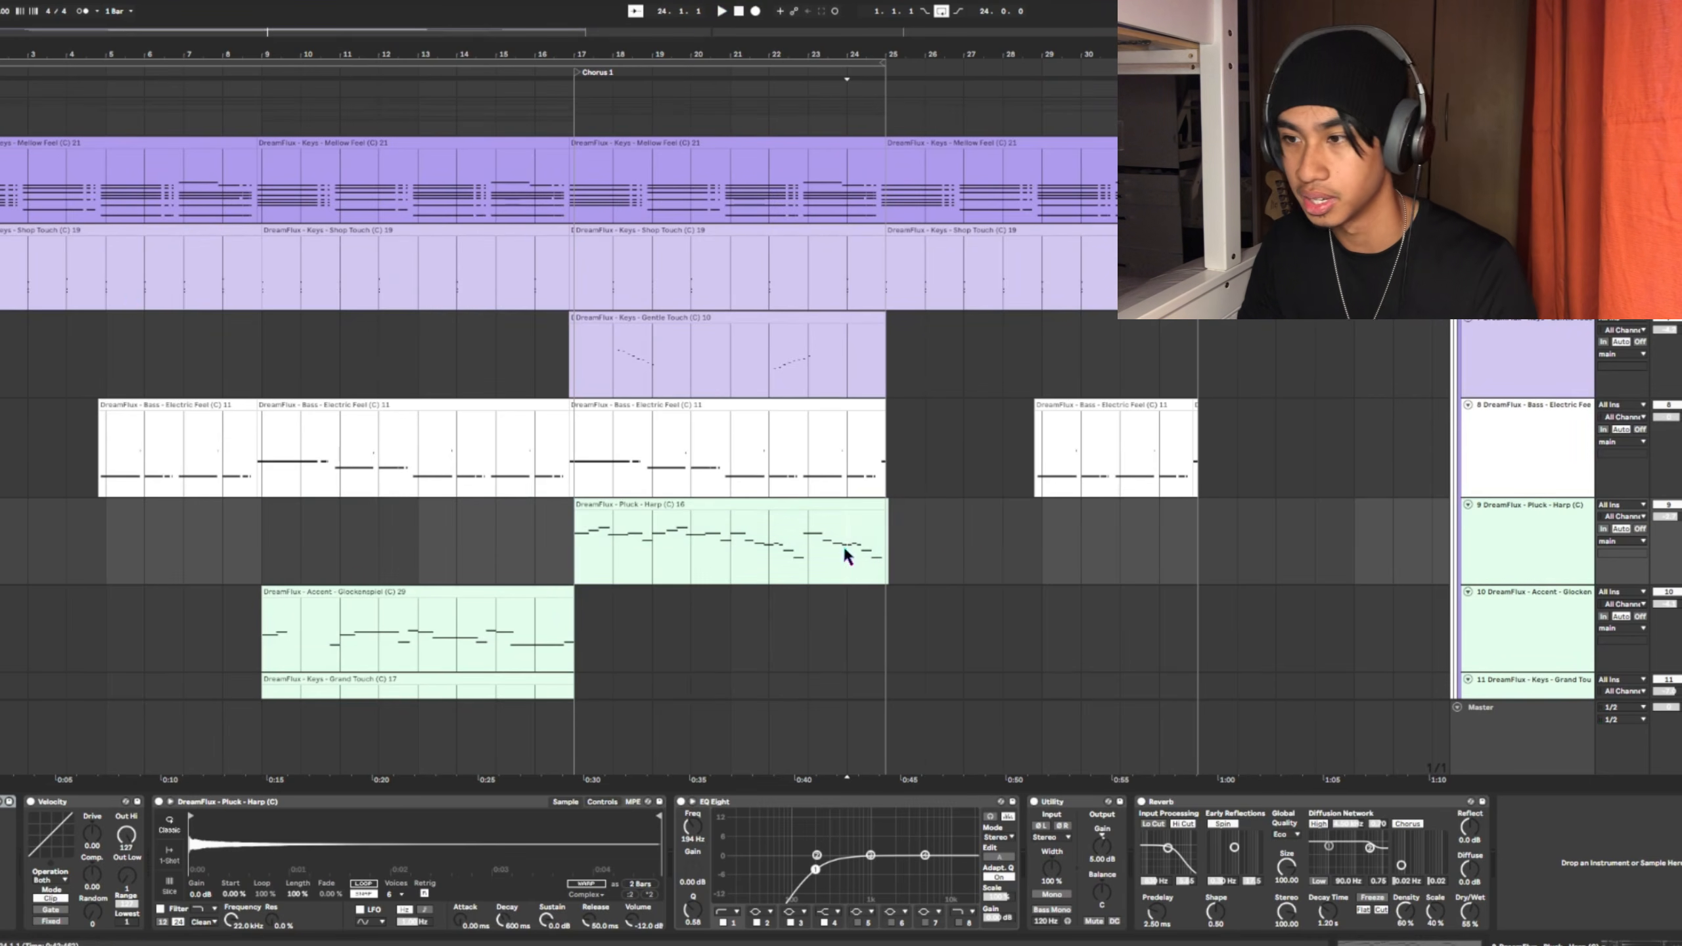
pyautogui.click(589, 533)
pyautogui.click(589, 361)
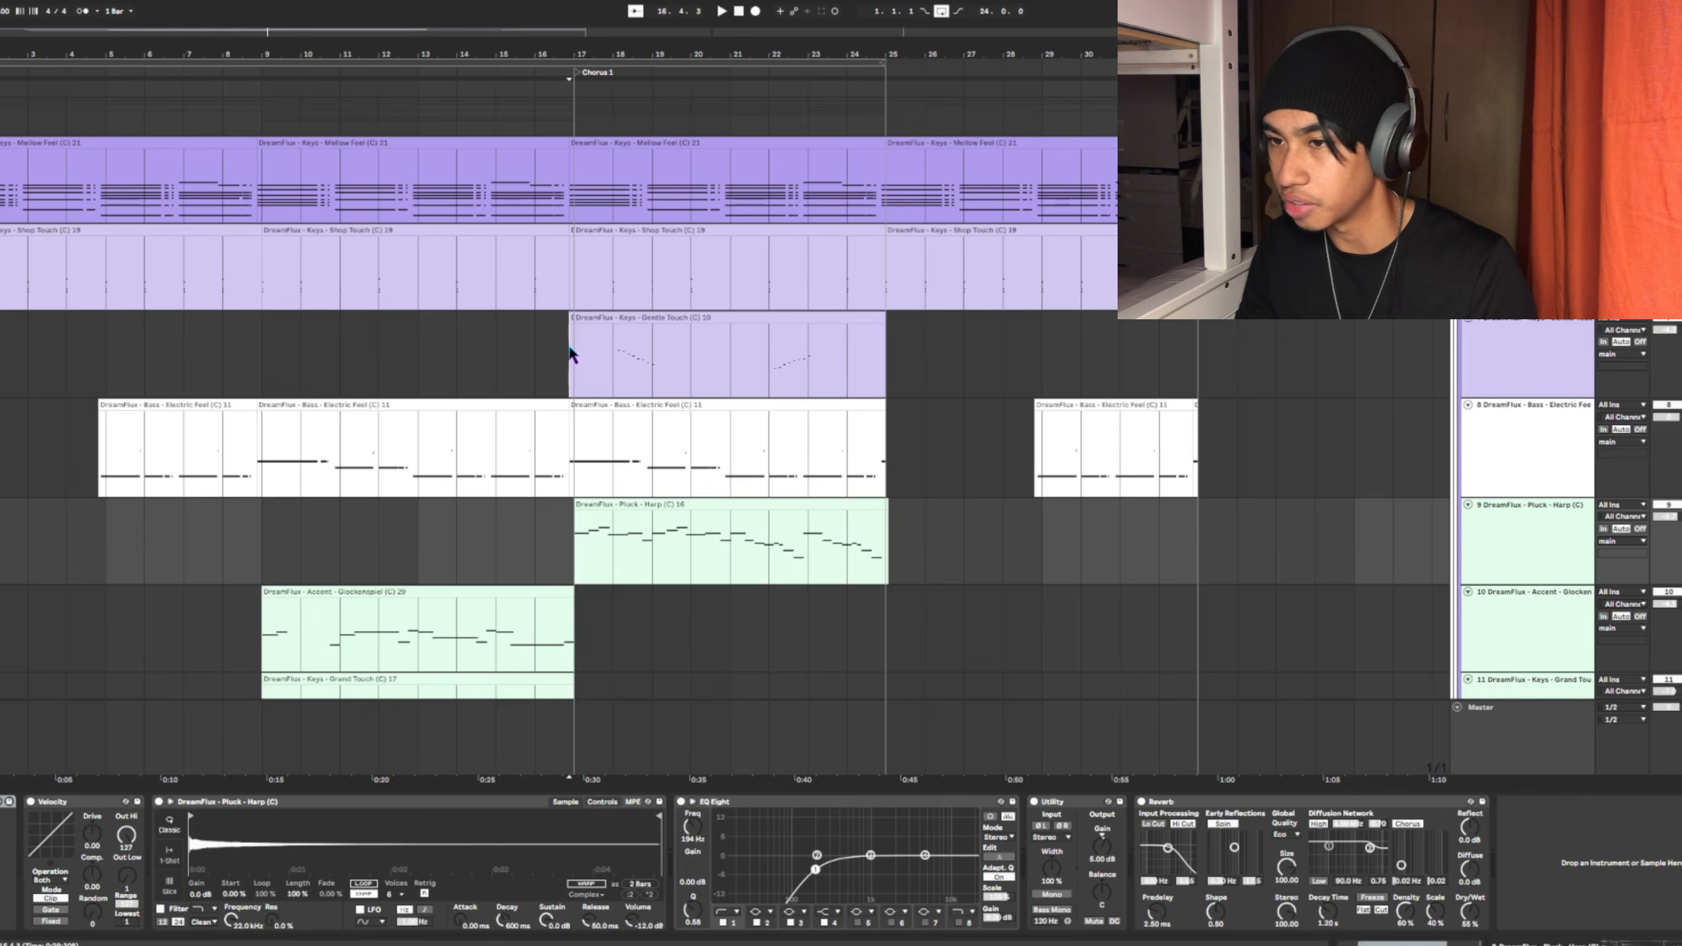
# Select bars 17 to 24 of the Gentle Touch keys clip and play its notes in a closer view
pyautogui.moveTo(576, 332); pyautogui.dragTo(842, 328)
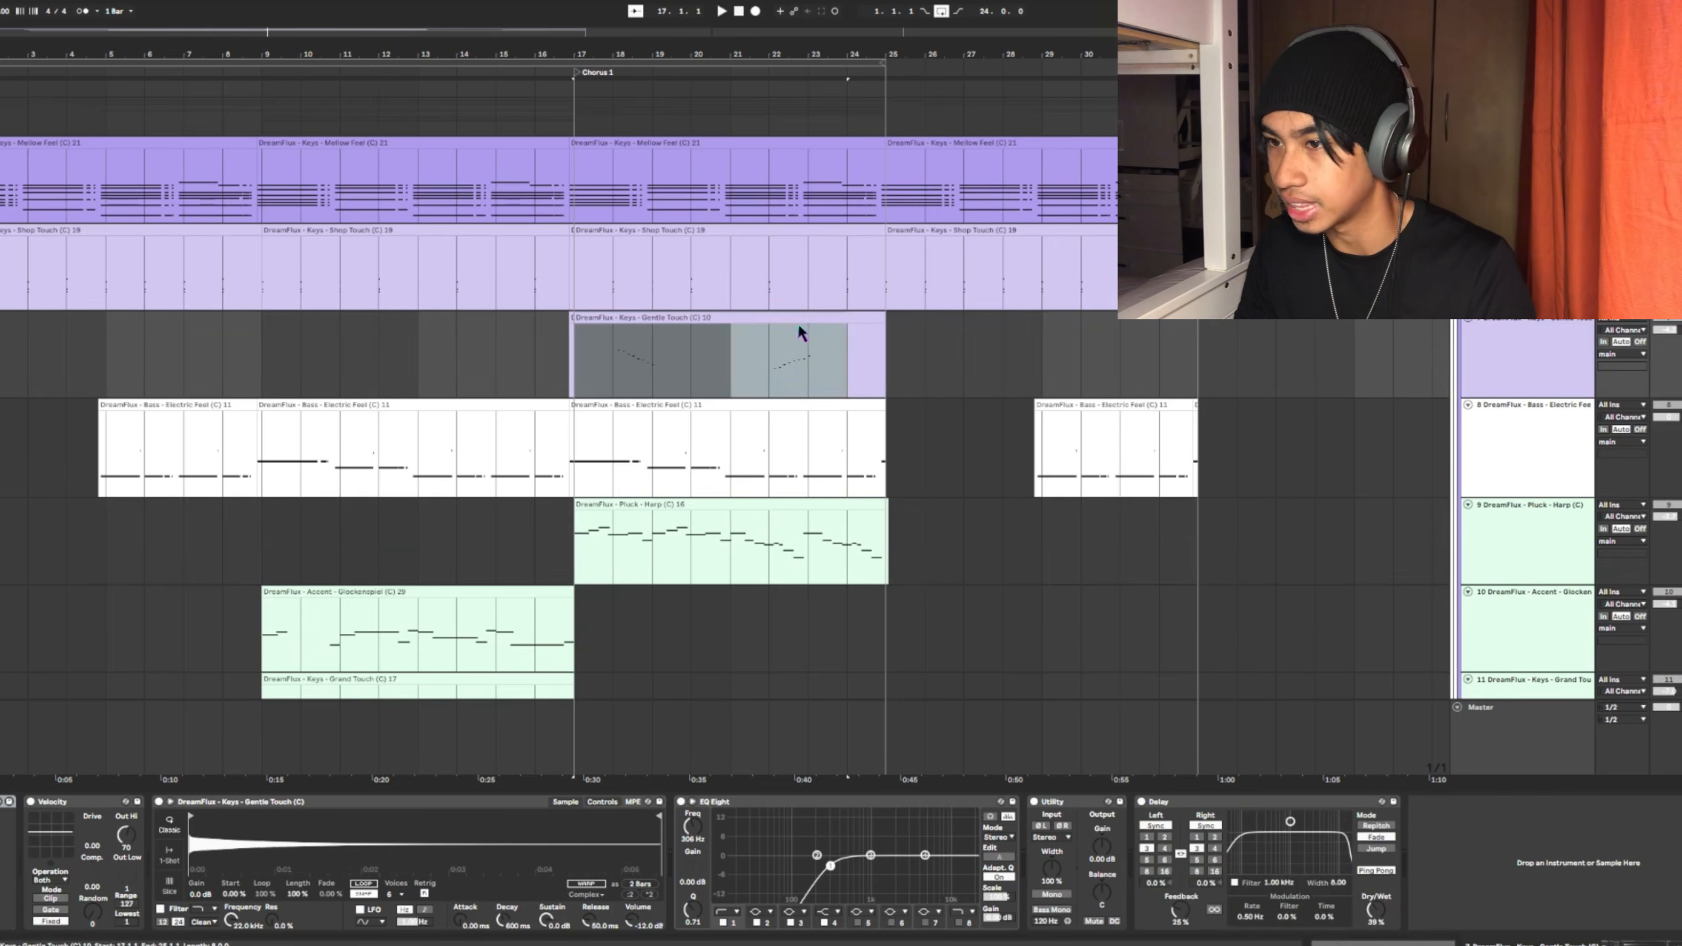
pyautogui.press('+')
pyautogui.press('+')
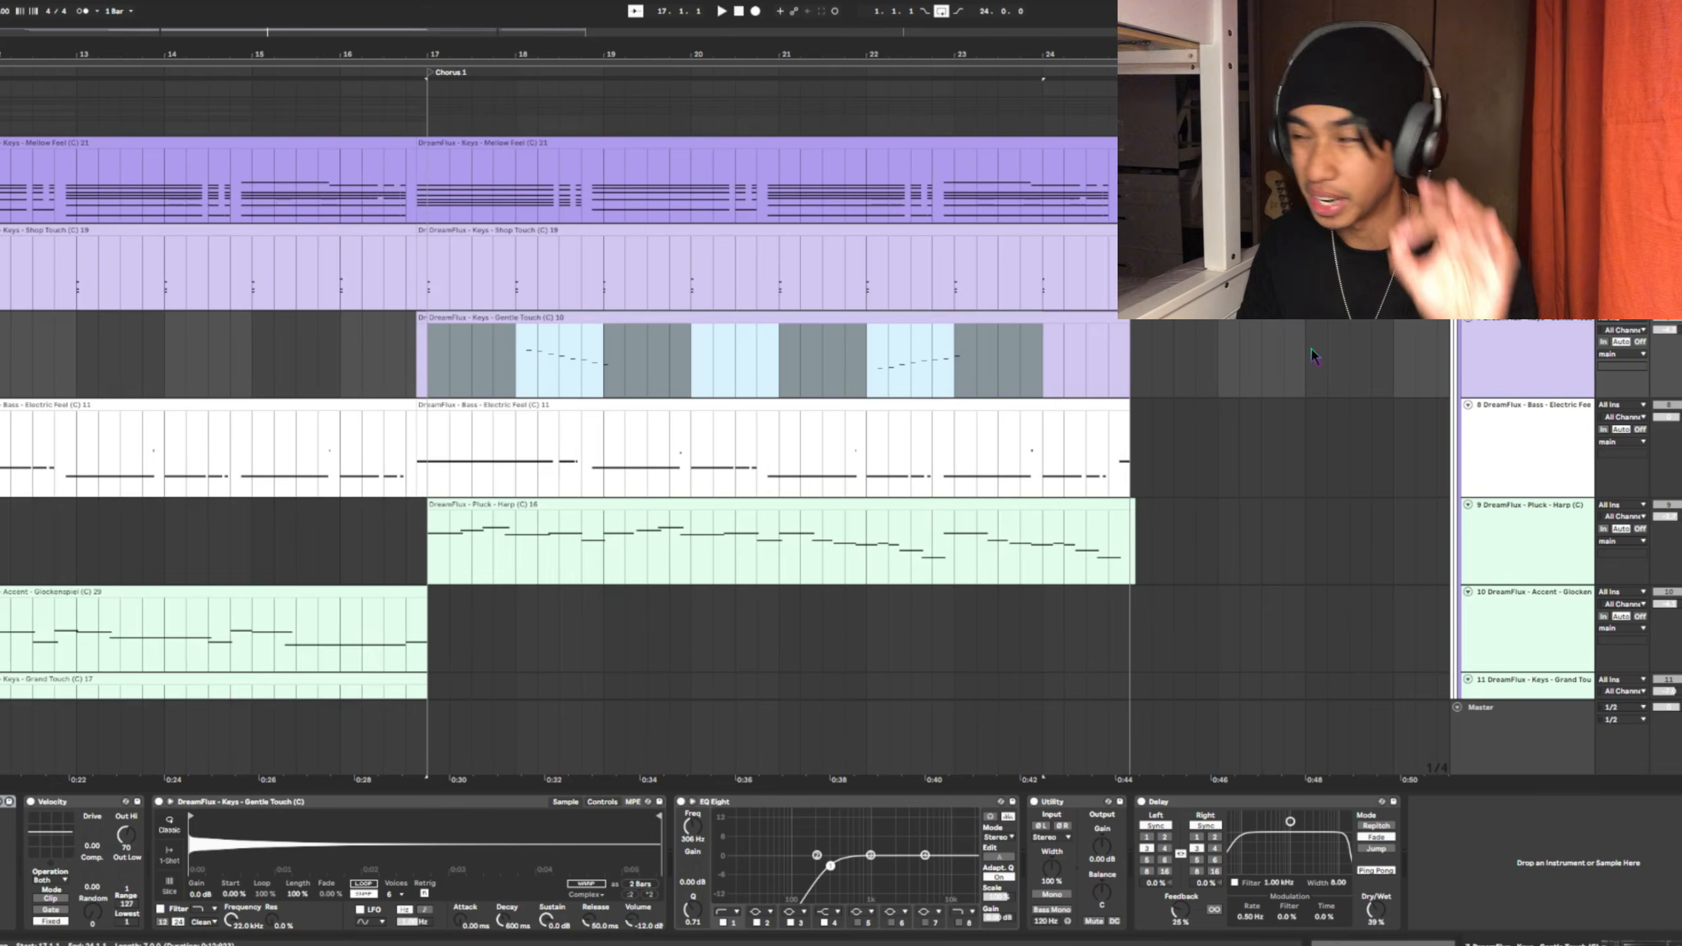
pyautogui.press('space')
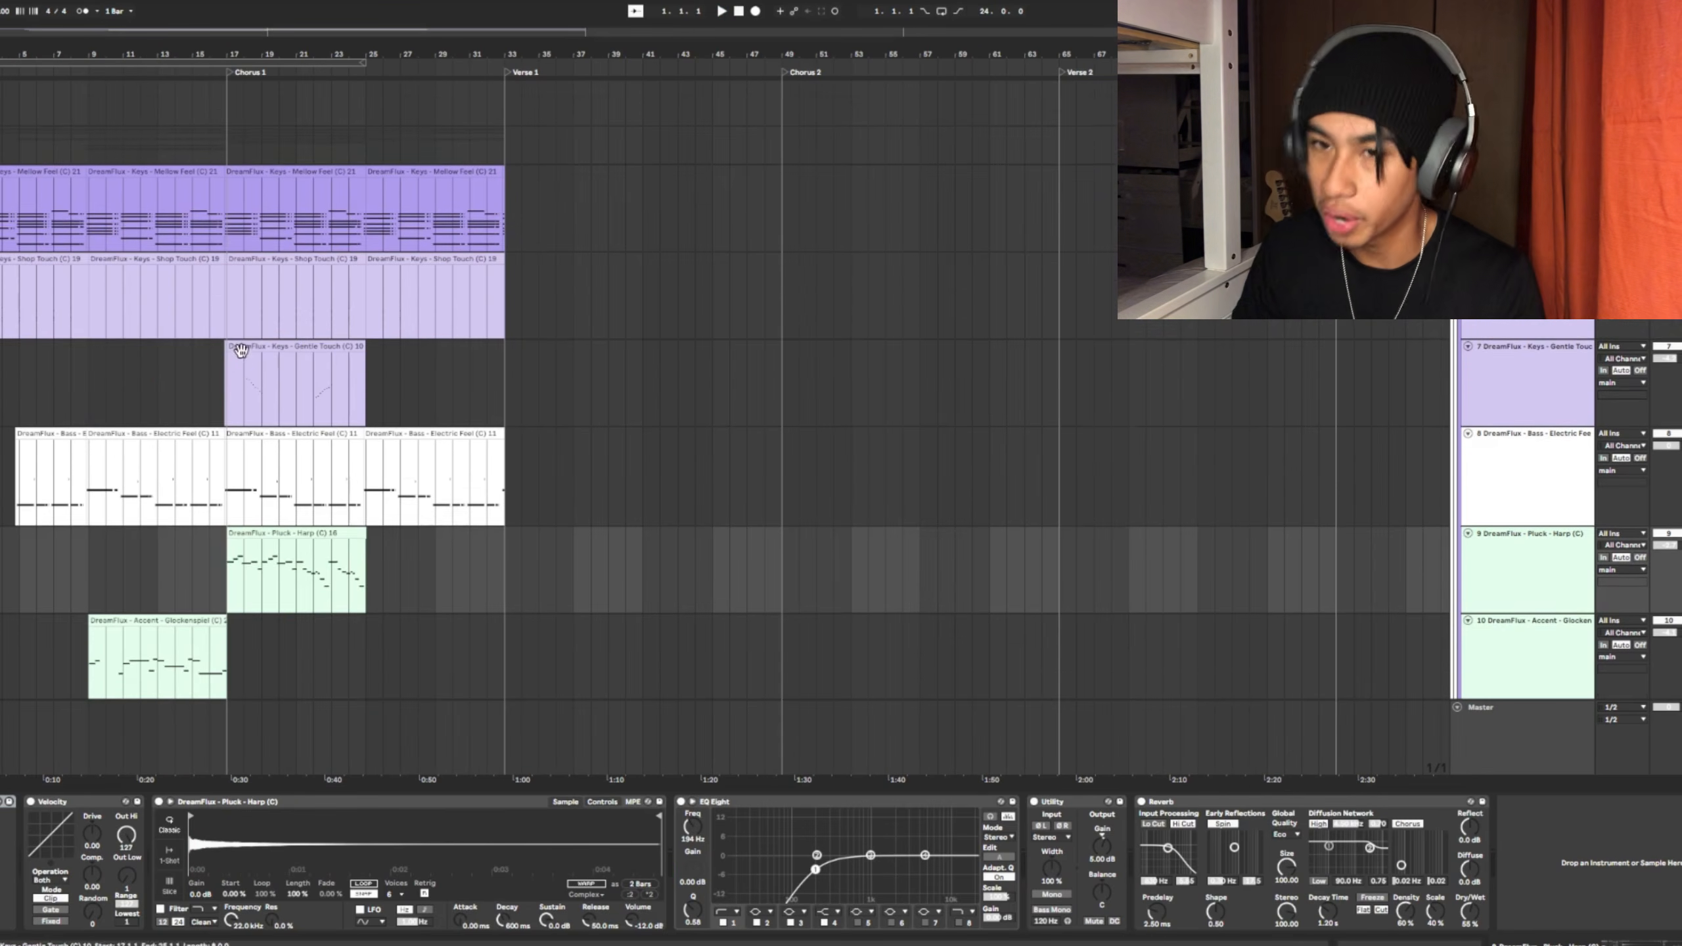
# Look over the layers from the intro up to Verse 1 and select the Gentle Touch keys track
pyautogui.scroll(1, 440, 358)
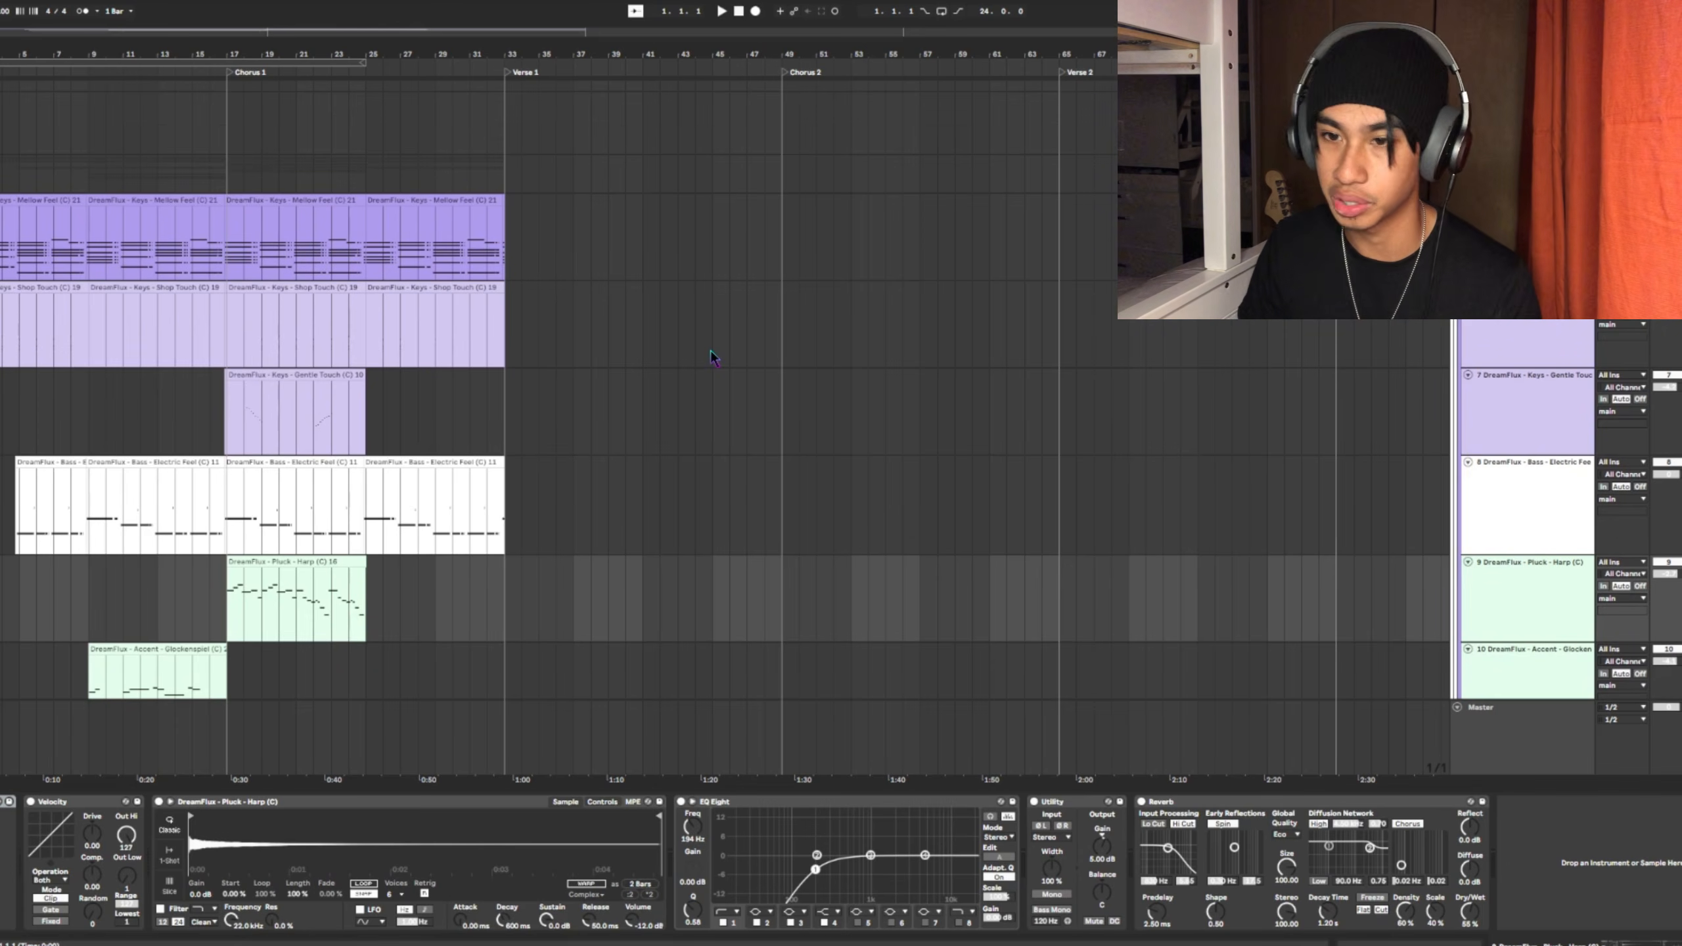
pyautogui.scroll(-3, 702, 345)
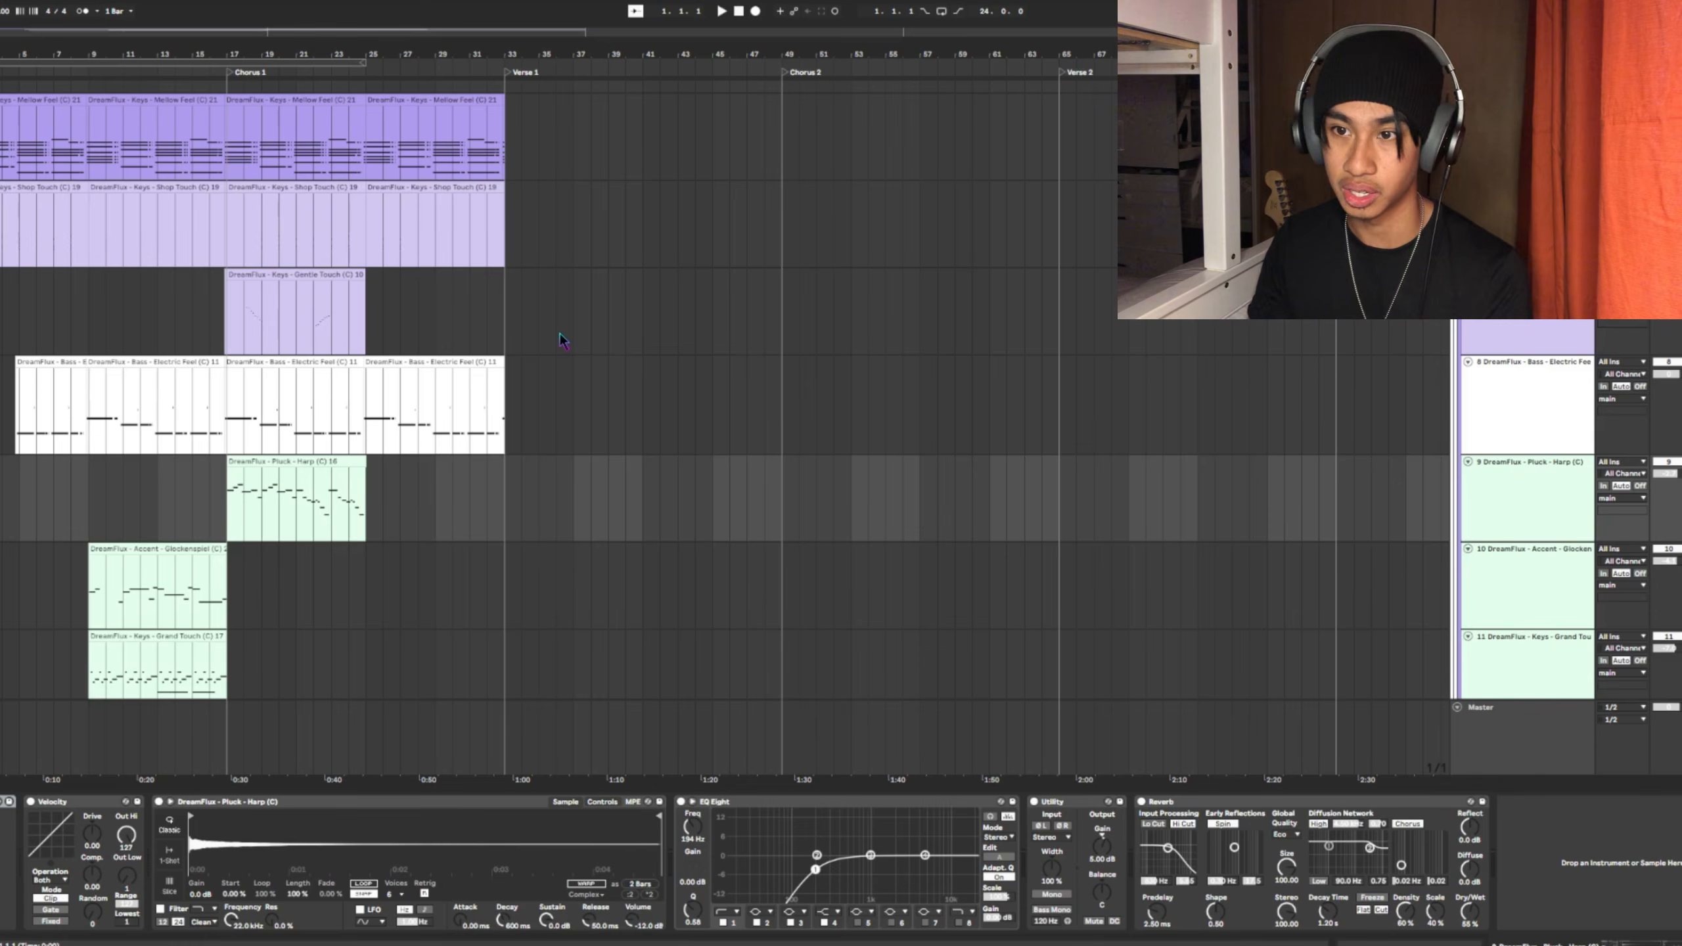
pyautogui.click(223, 324)
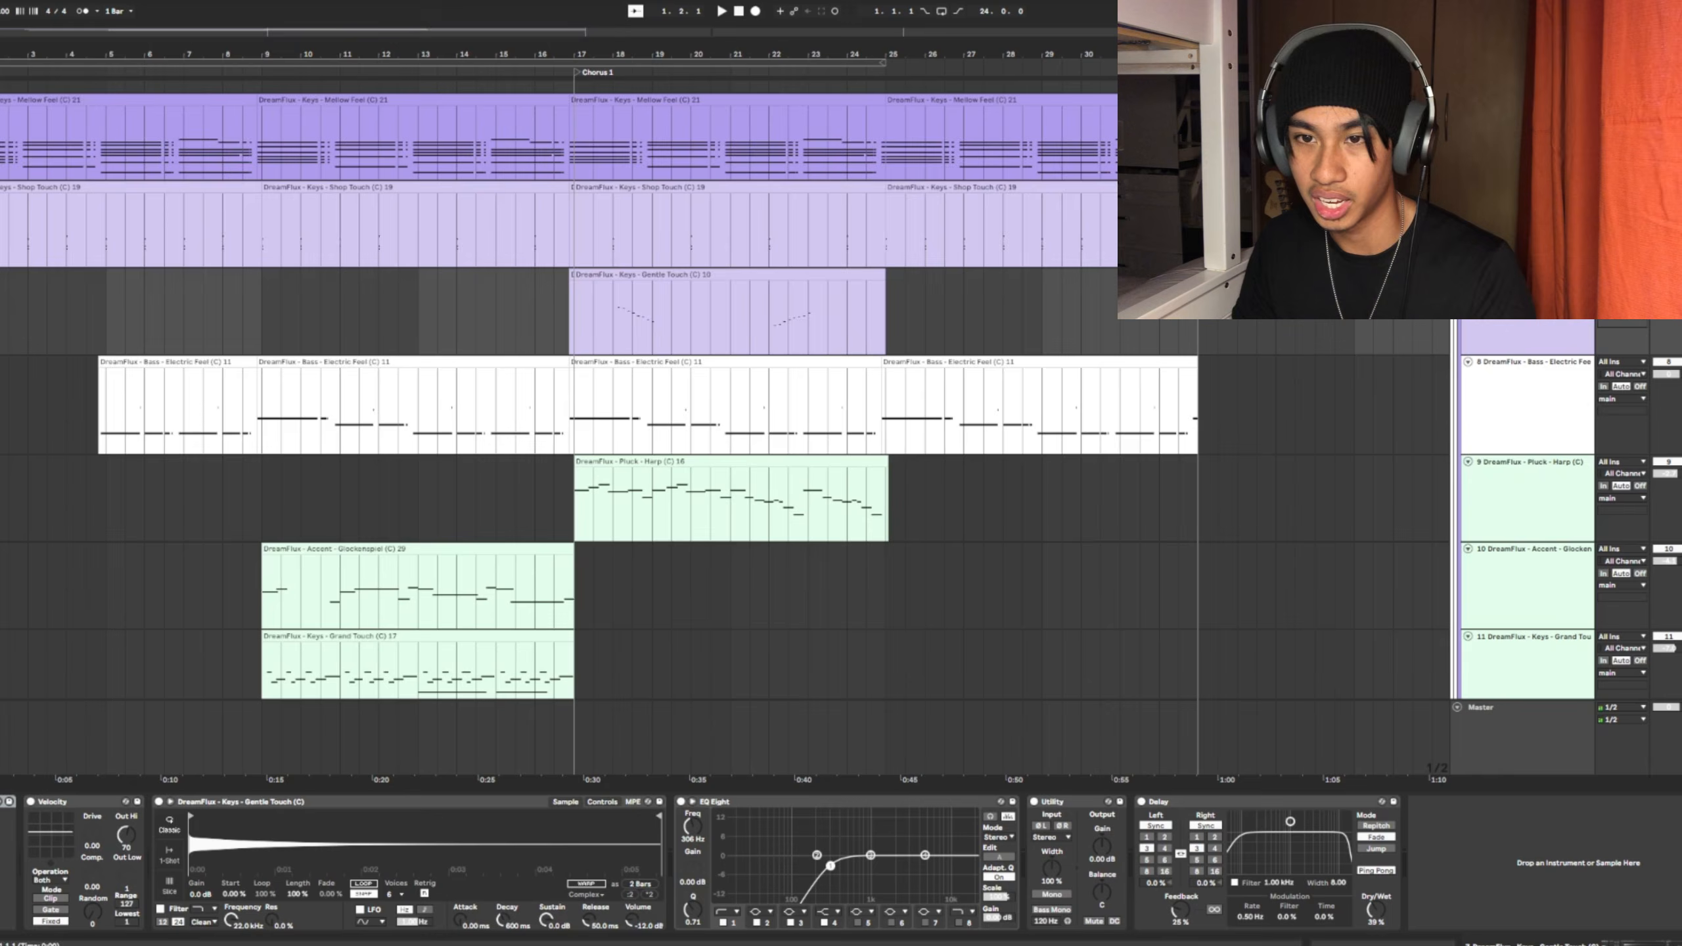
# Examine the Master track's effects chain from the Session View mixer and return to the arrangement
pyautogui.hotkey('ctrl', 'alt', 'b')
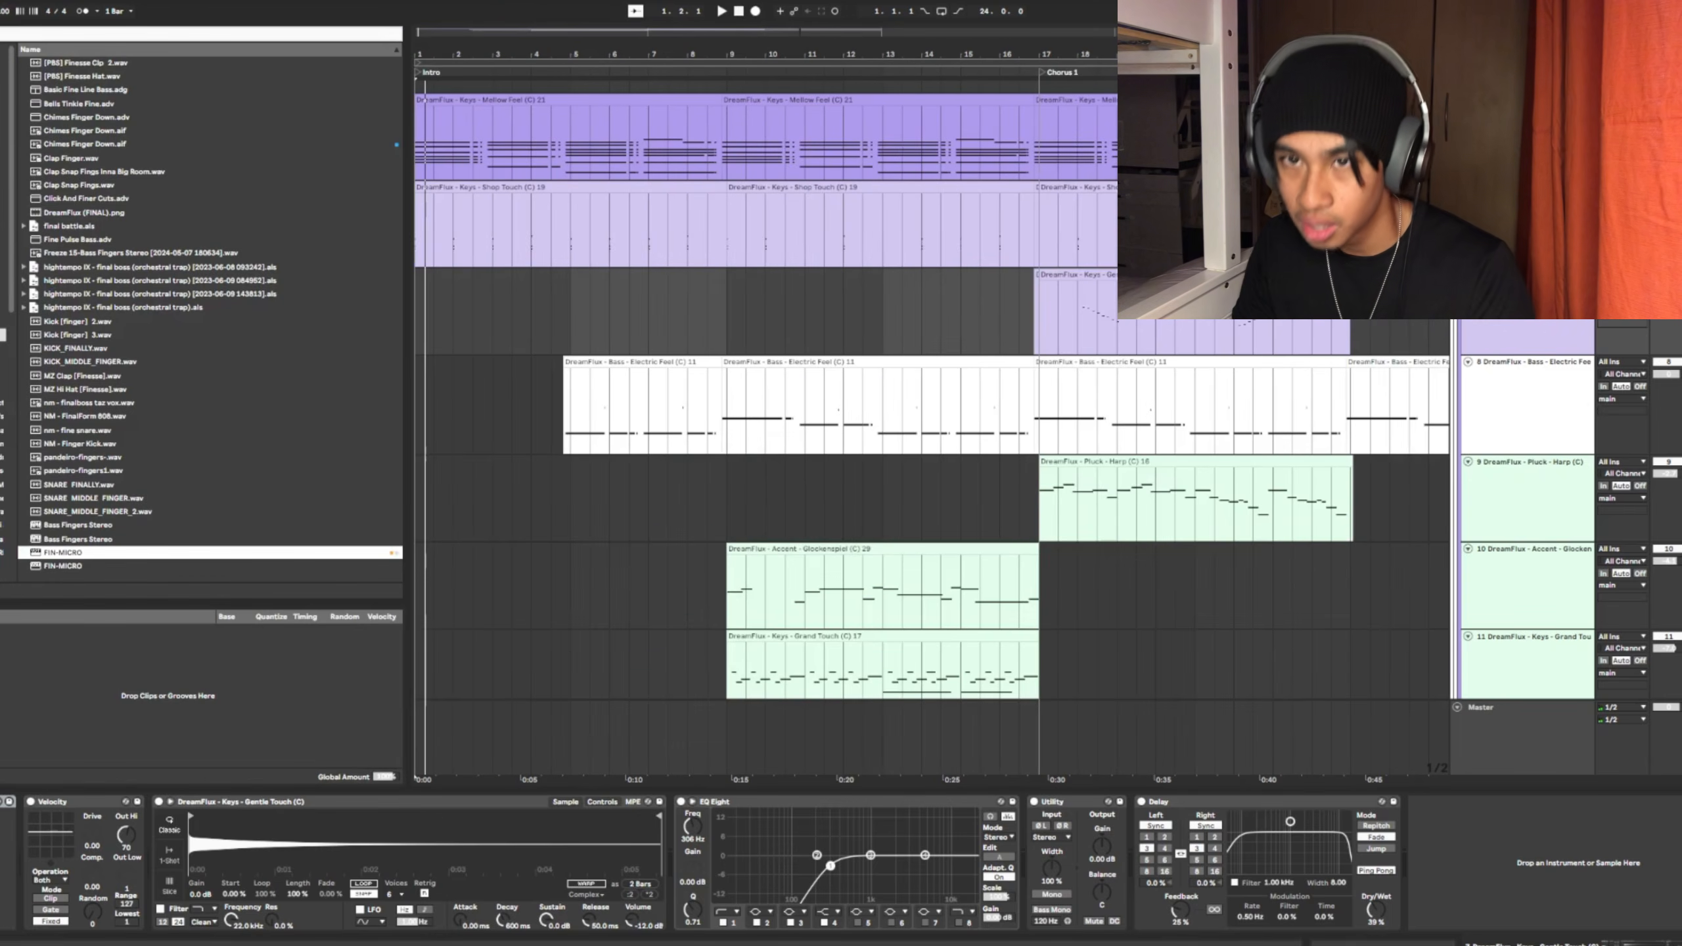
pyautogui.hotkey('ctrl', 'alt', 'b')
pyautogui.press('Tab')
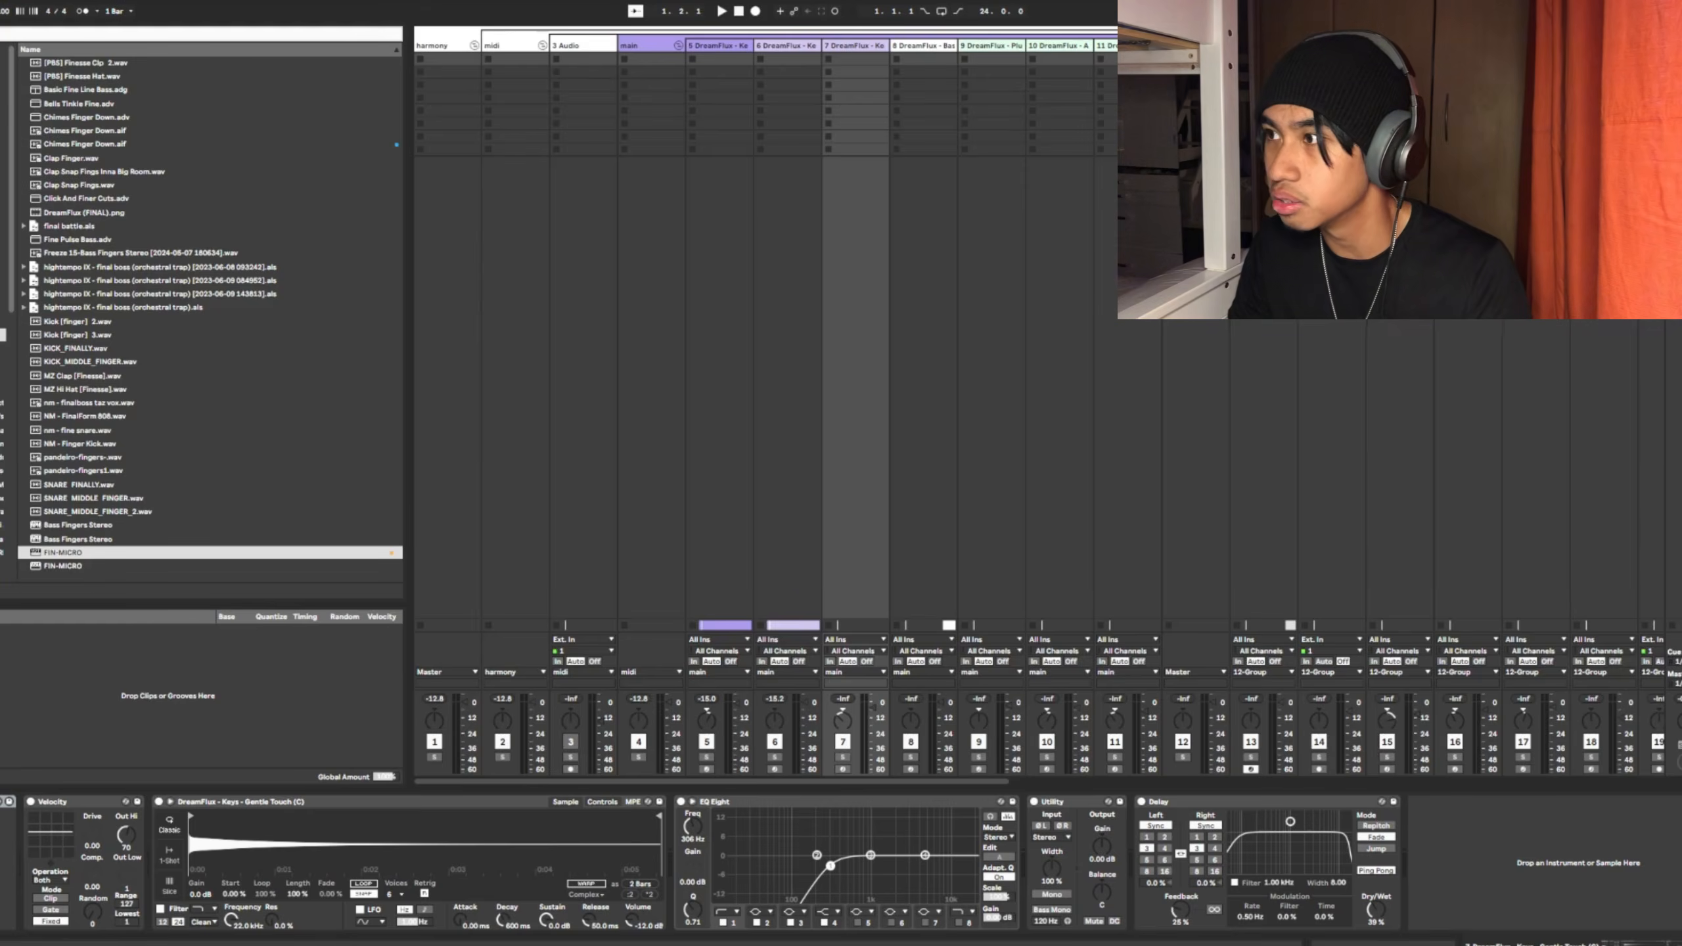
pyautogui.click(1674, 424)
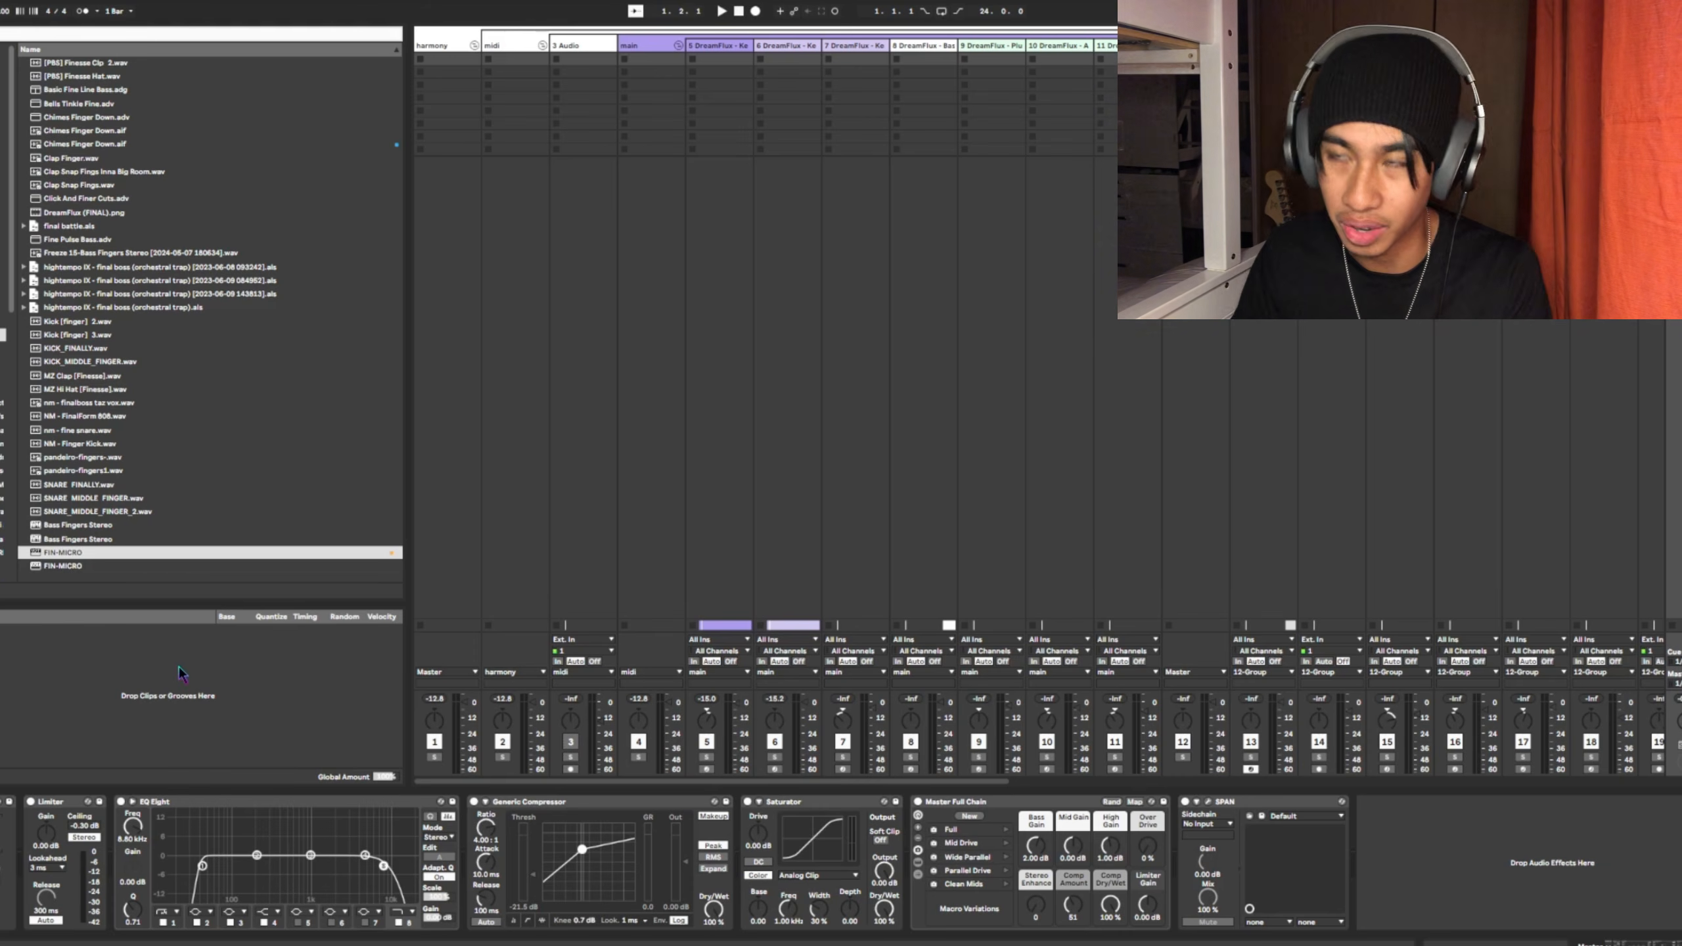
pyautogui.press('Tab')
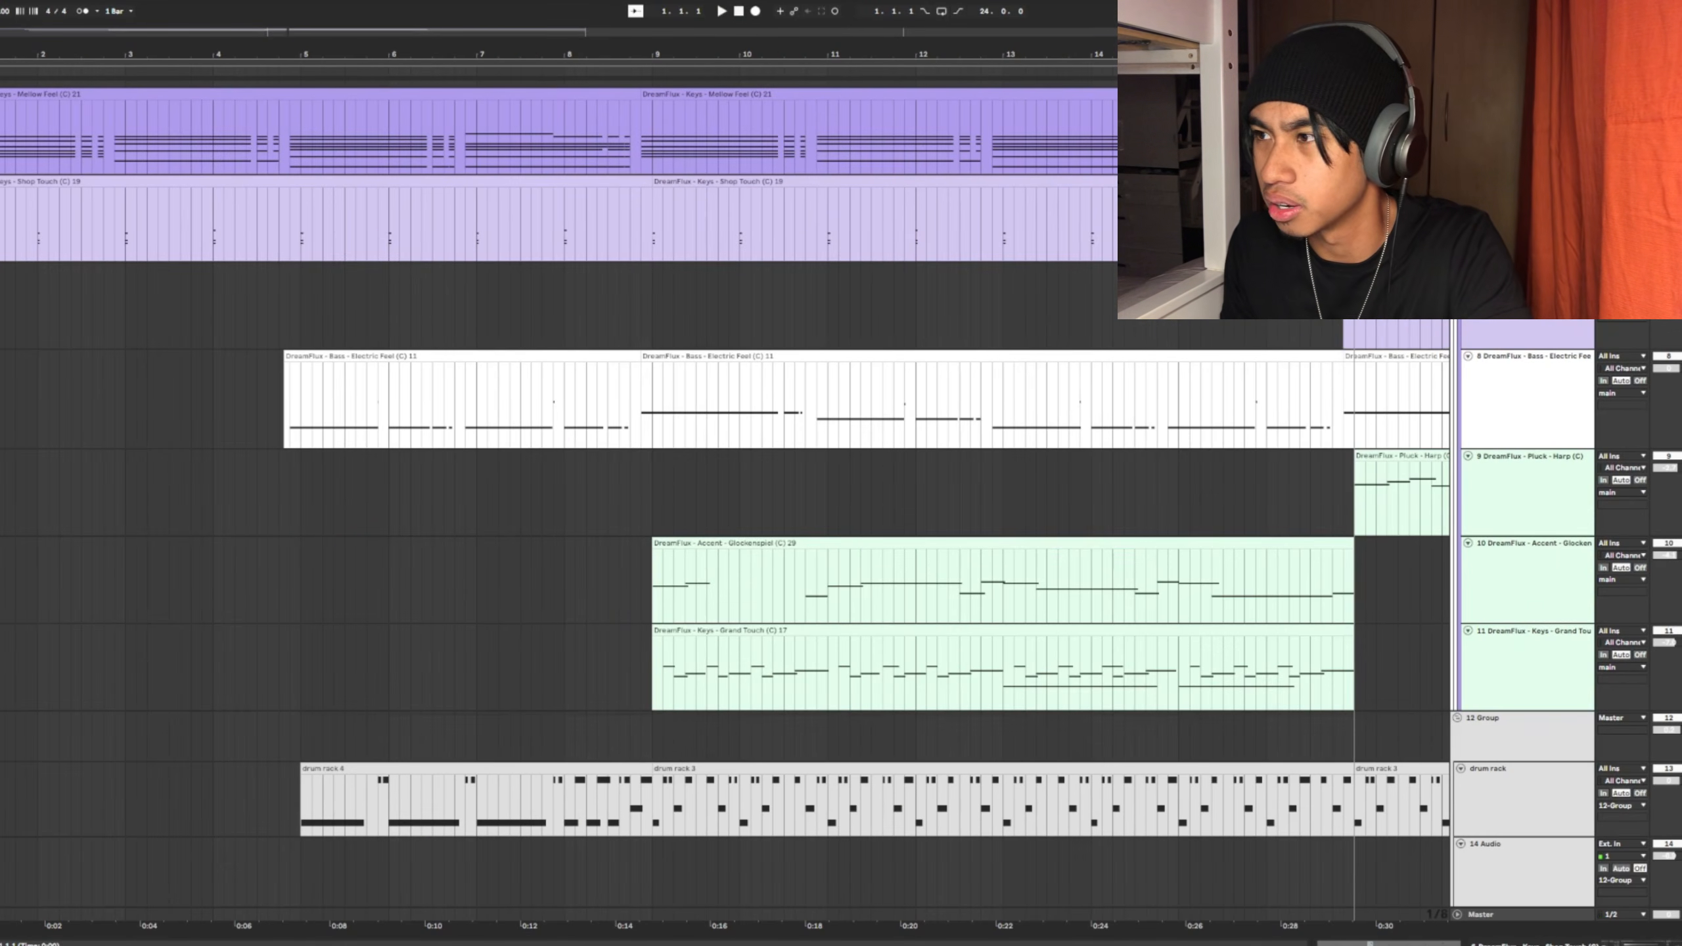
# Look over the layers around Chorus 1 and play the arrangement from bar 1 with the Shop Touch track selected
pyautogui.scroll(-2, 1069, 176)
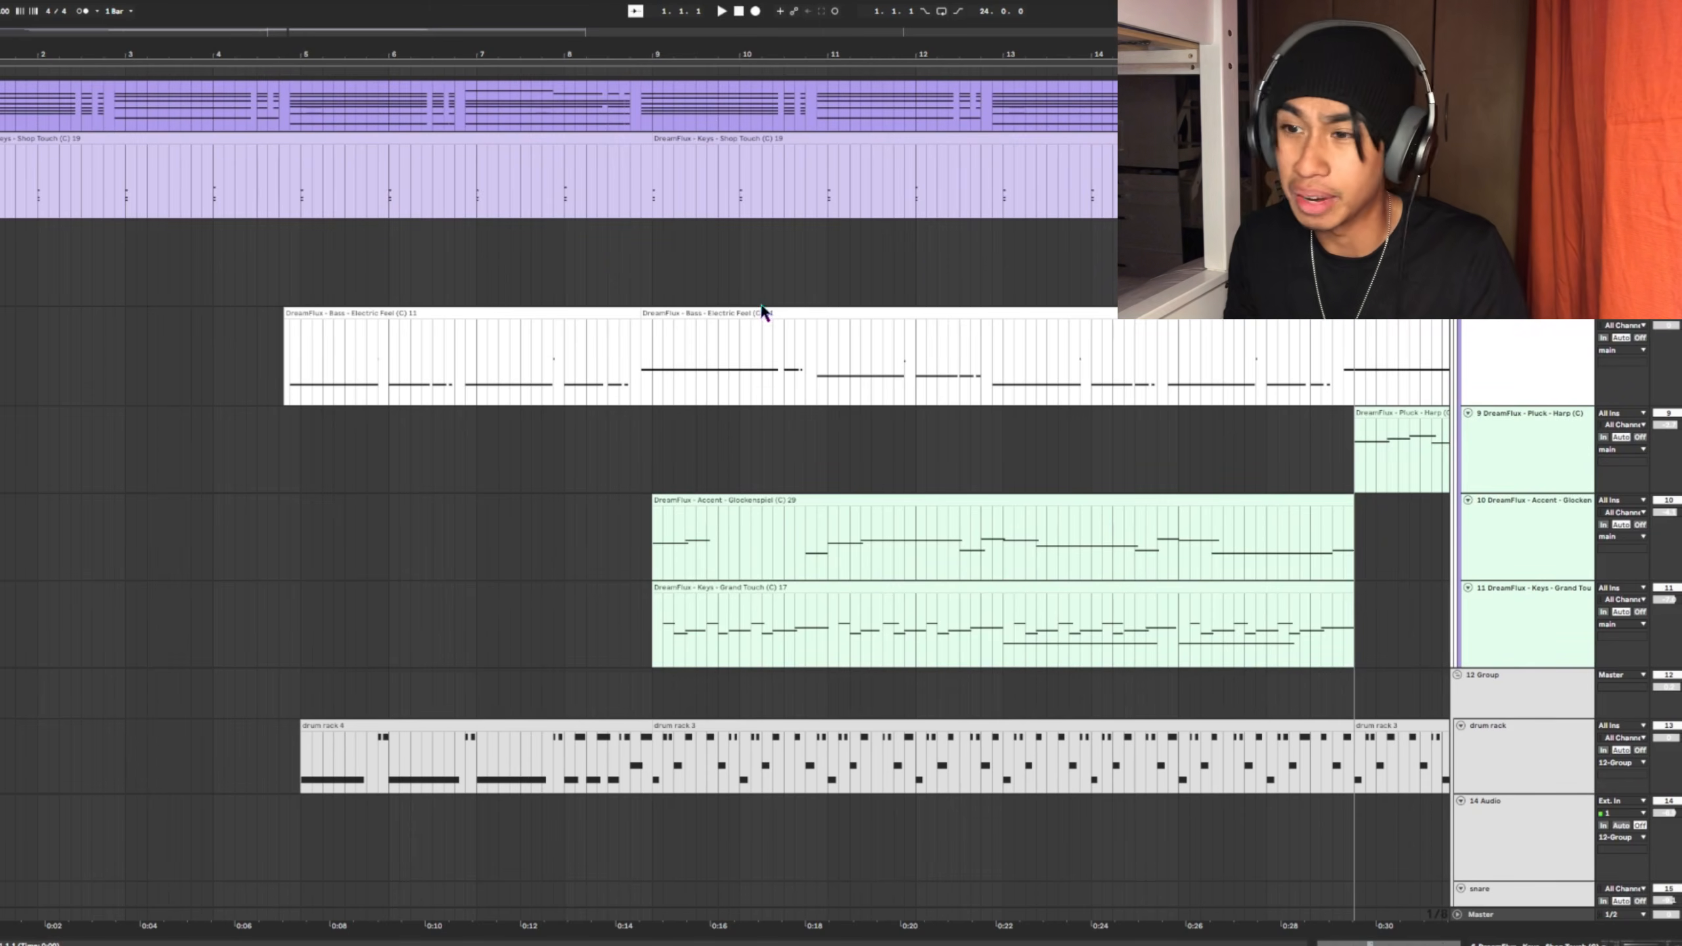
pyautogui.press('-')
pyautogui.press('-')
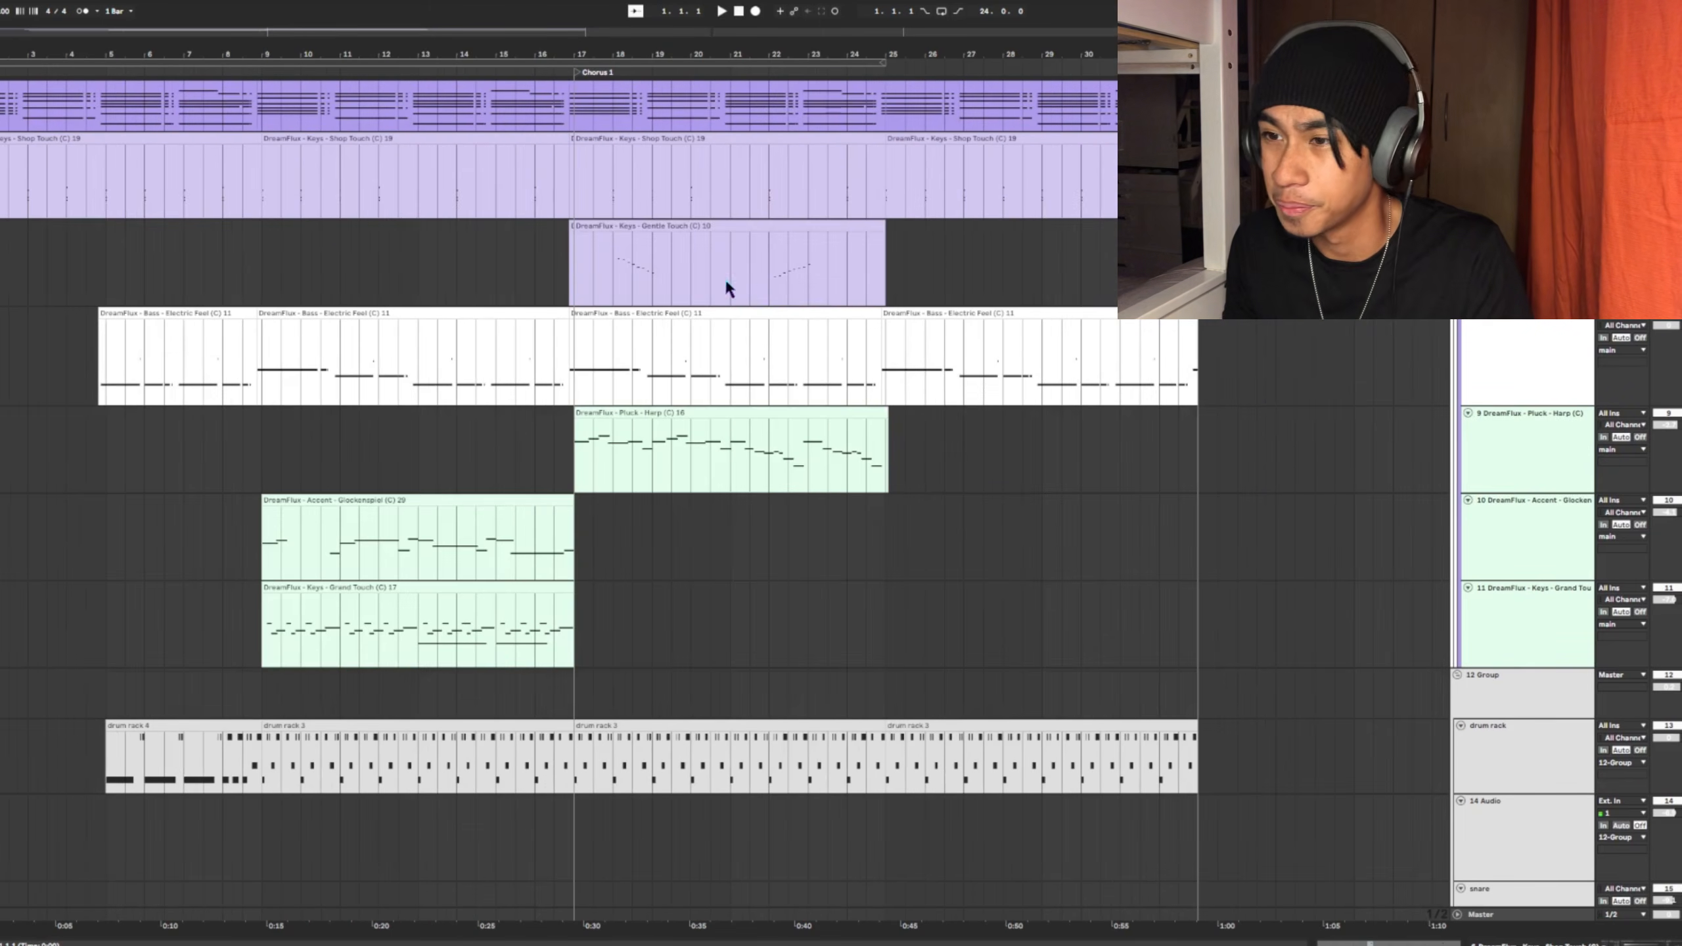
pyautogui.click(574, 262)
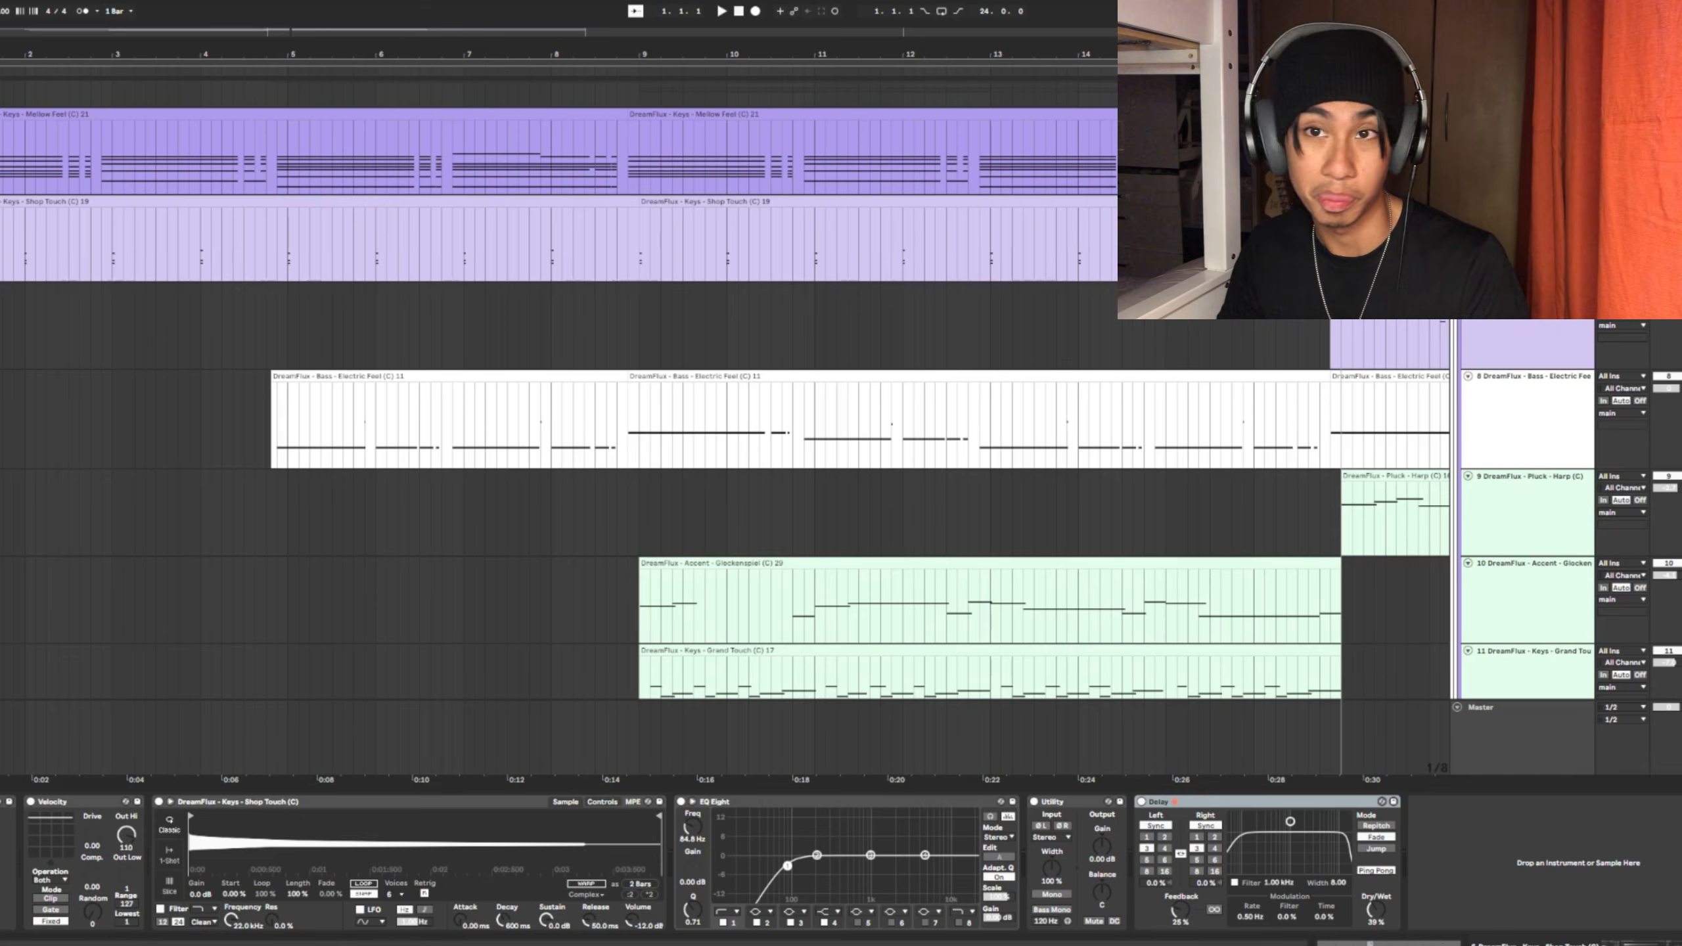
pyautogui.press('space')
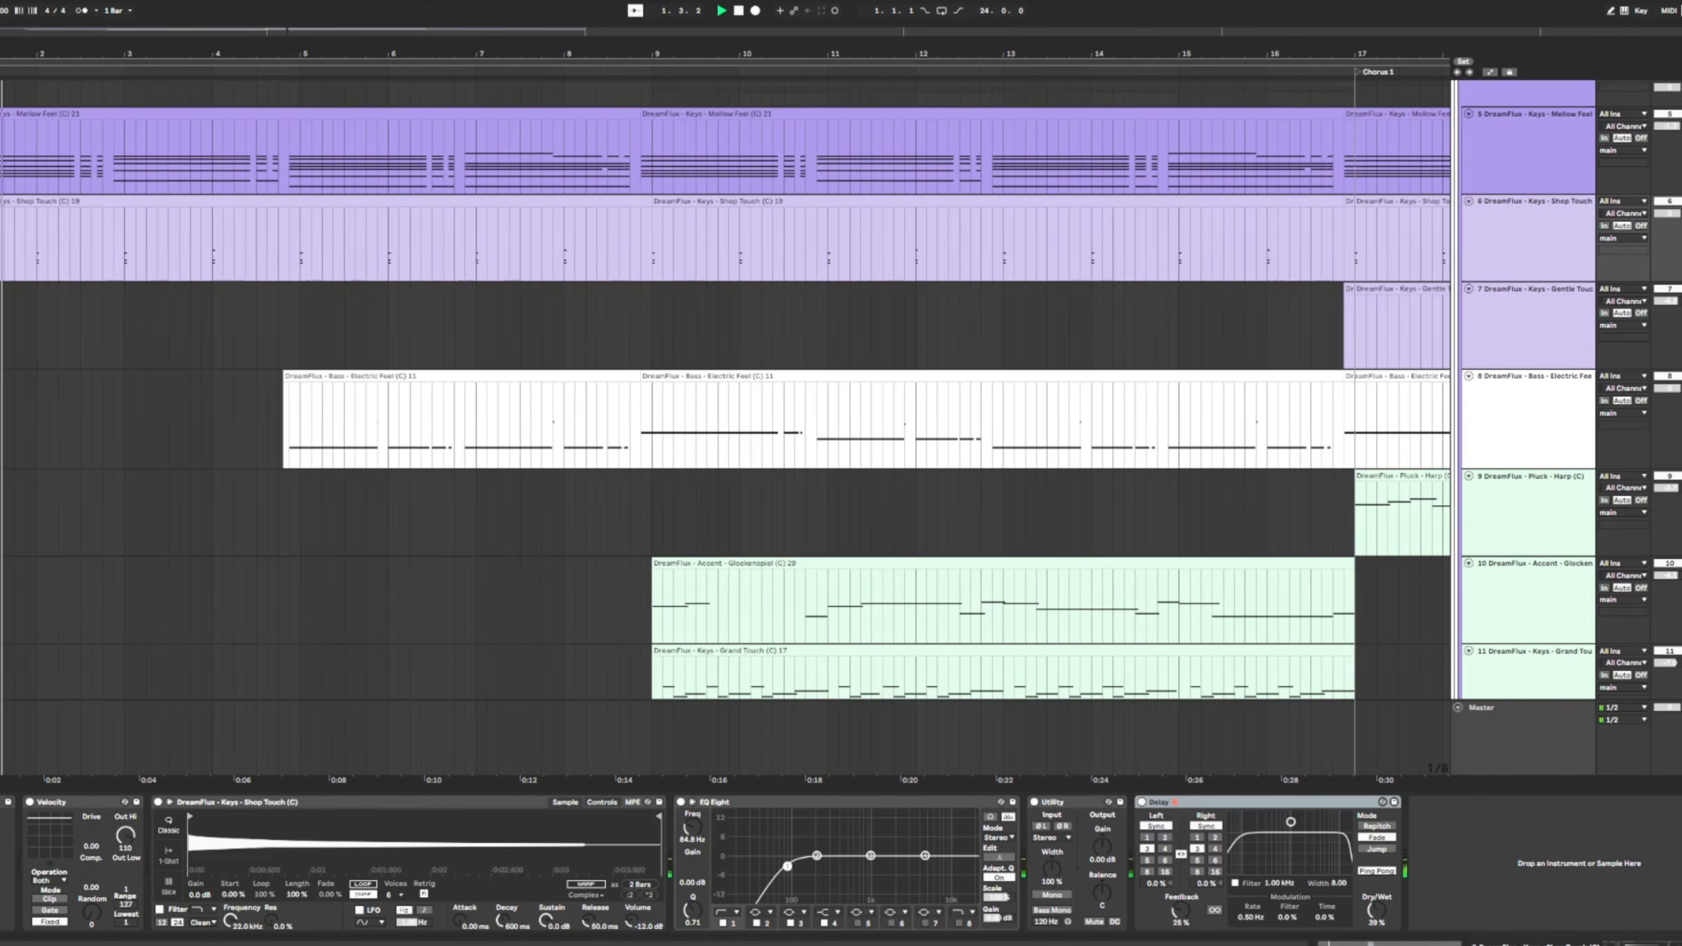